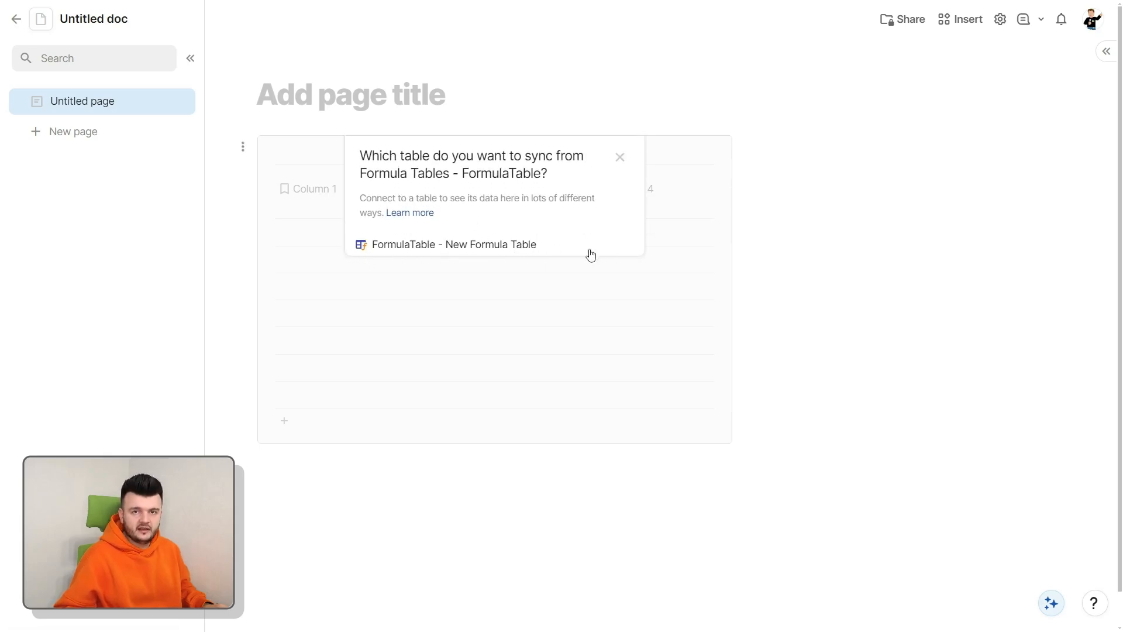
# - Connect the synced table to FormulaTable - New Formula Table and open its sync settings
pyautogui.click(489, 247)
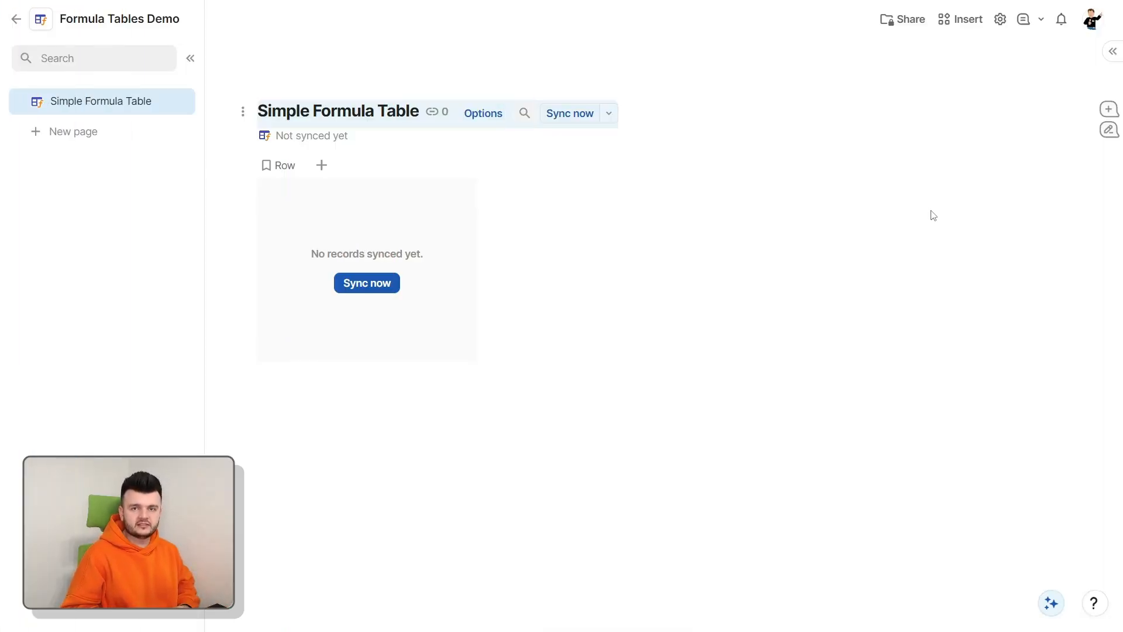
pyautogui.click(483, 113)
pyautogui.click(986, 192)
pyautogui.click(957, 307)
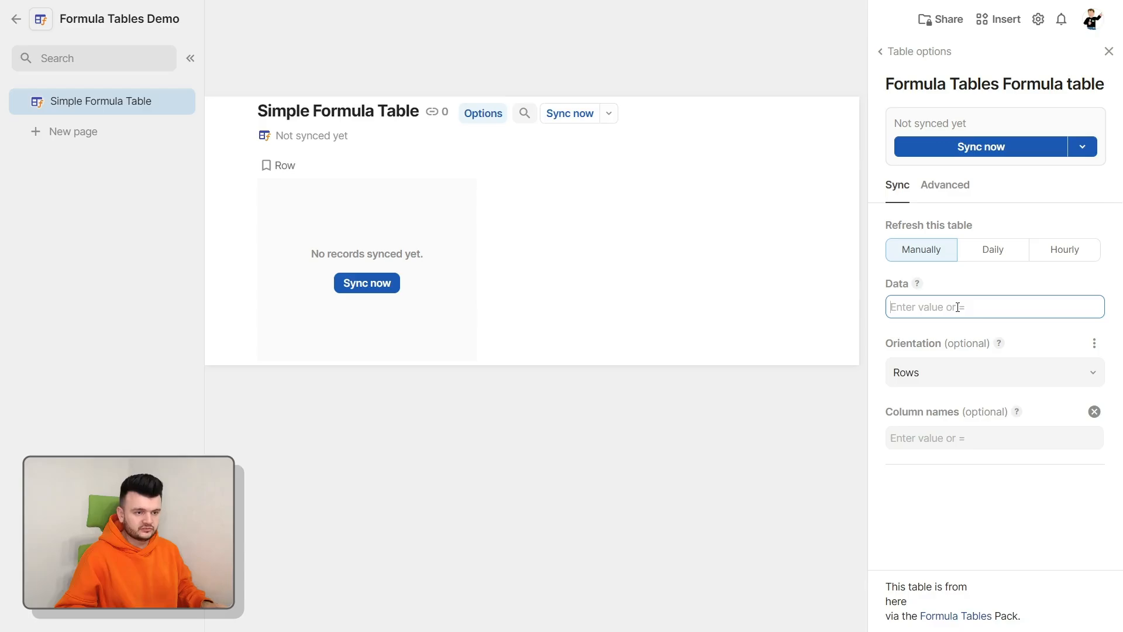
pyautogui.write('=')
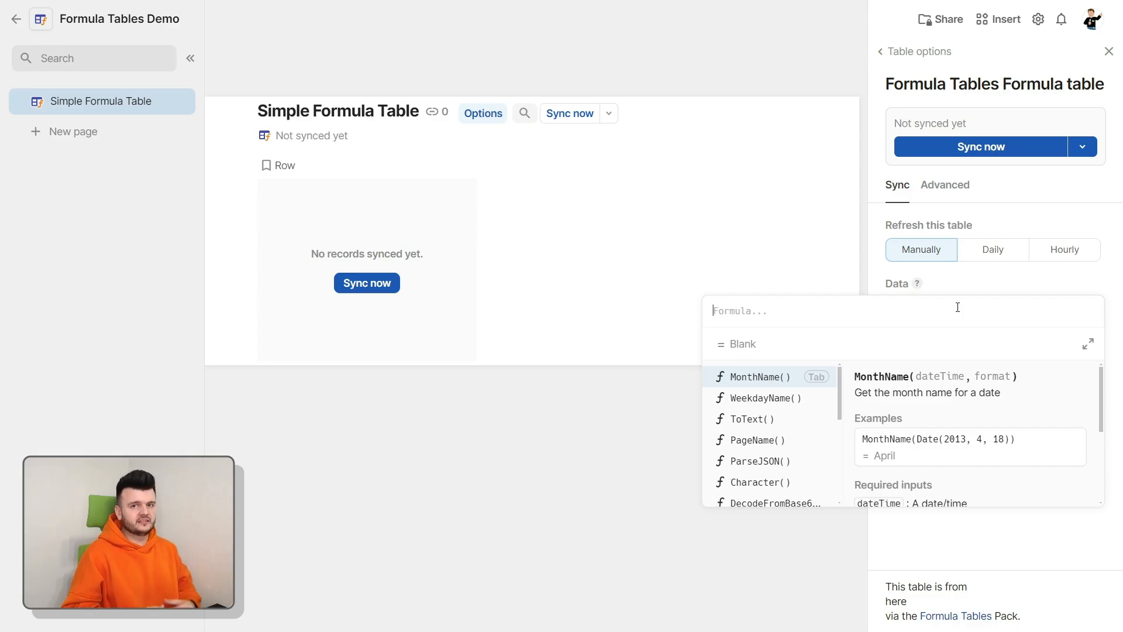
pyautogui.write('List(')
pyautogui.hotkey('shift', 'Return')
pyautogui.write('List("ABC", 123),')
pyautogui.hotkey('shift', 'Return')
pyautogui.write('List(@Coda Tricks, Now())')
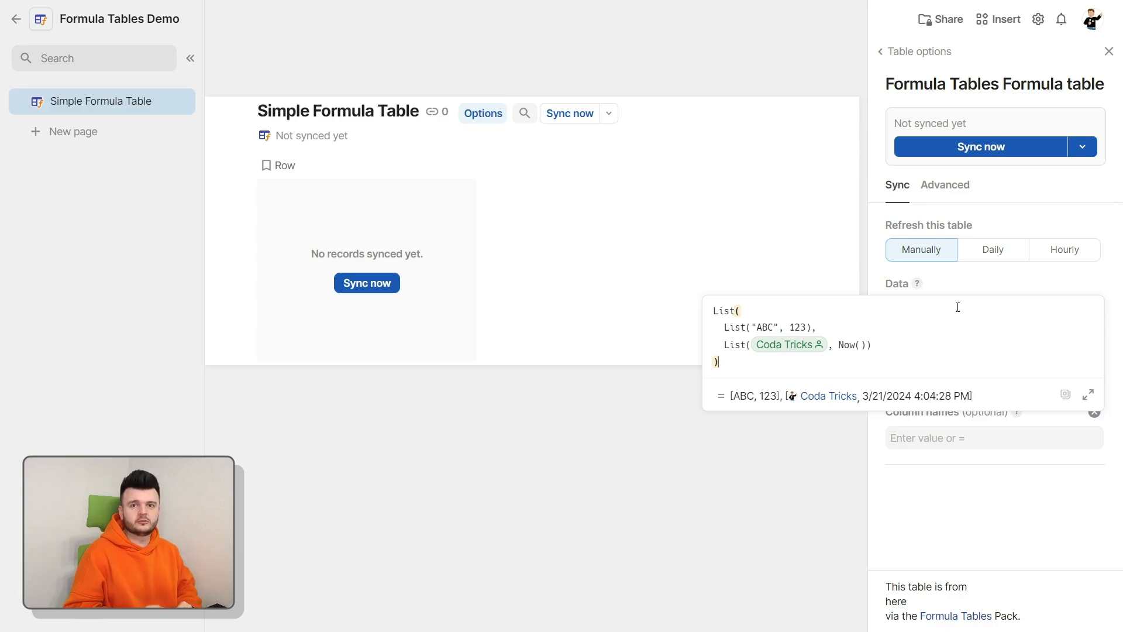
# - Review the cell values in both inner lists, accept the Data formula and try to sync the table
pyautogui.click(753, 325)
pyautogui.click(791, 327)
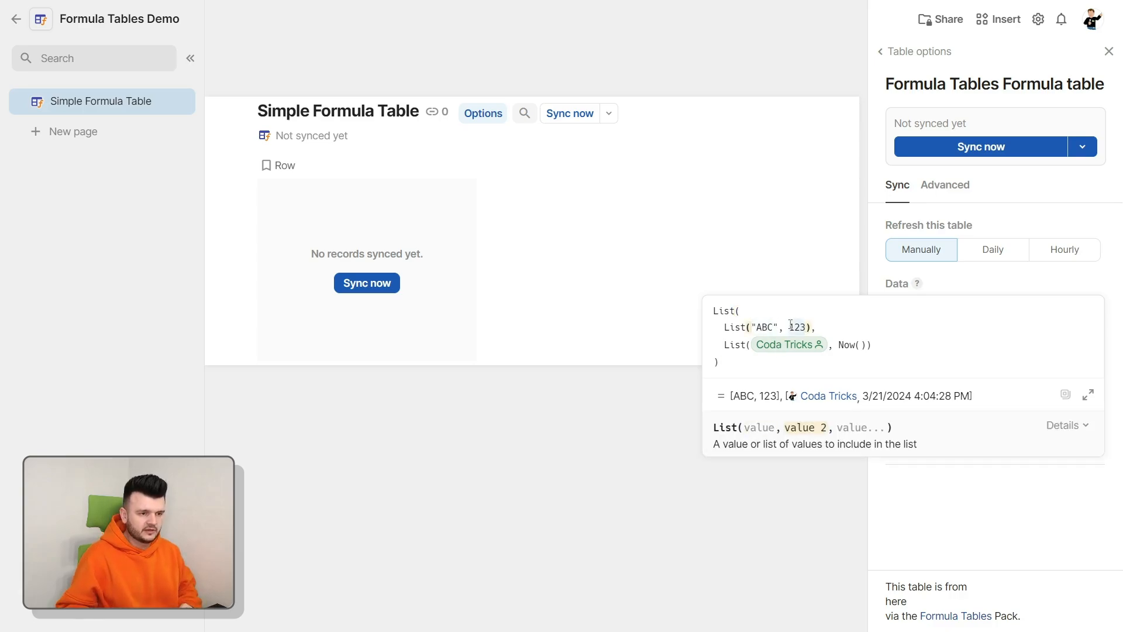
pyautogui.click(837, 346)
pyautogui.click(791, 345)
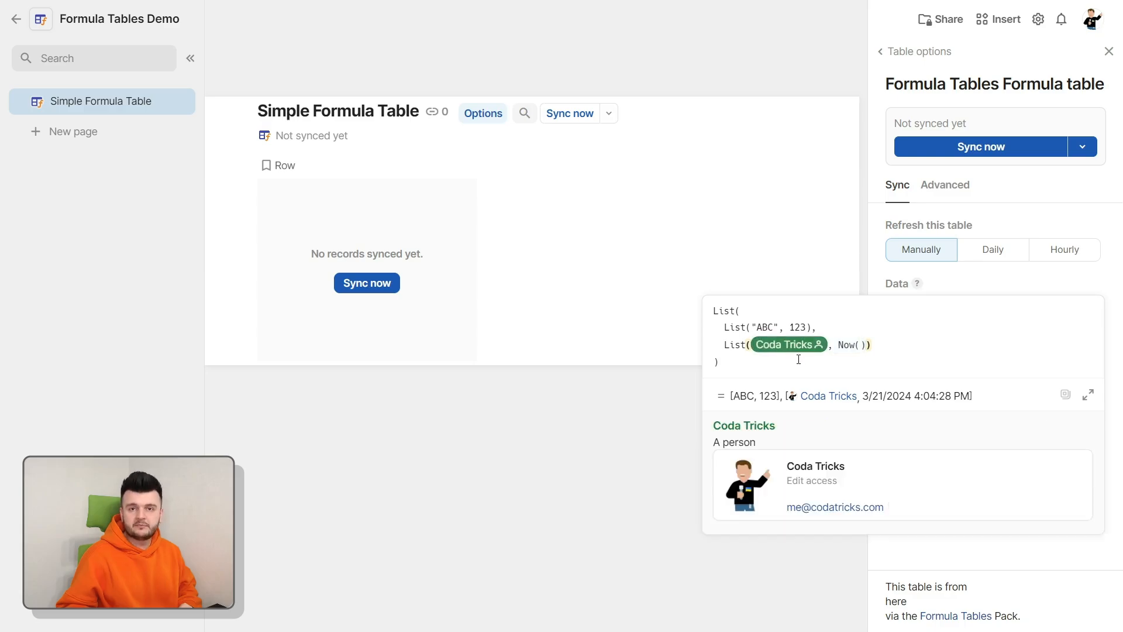
pyautogui.click(798, 359)
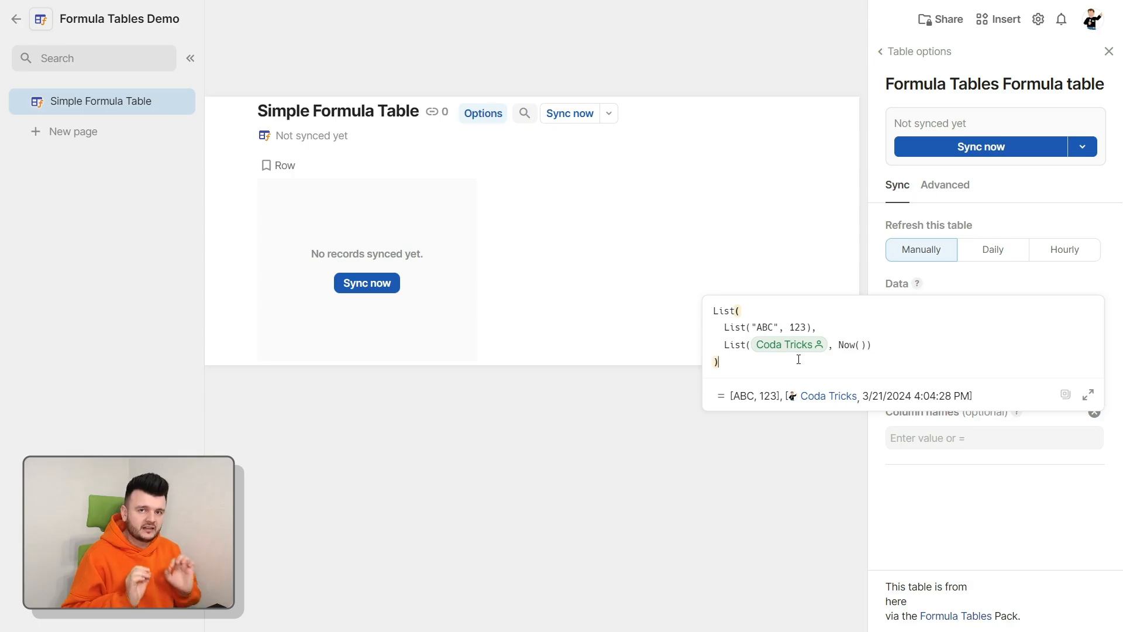
pyautogui.click(961, 151)
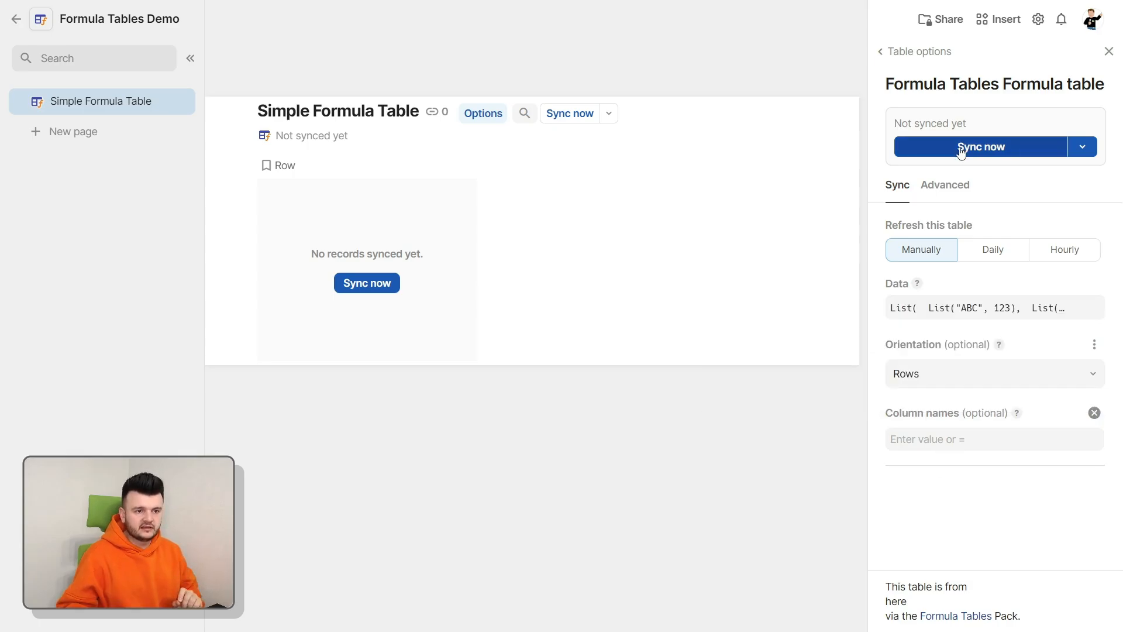
pyautogui.click(961, 151)
# - Read the sync error message and check the inner lists of the Data formula
pyautogui.moveTo(894, 195); pyautogui.dragTo(1071, 208)
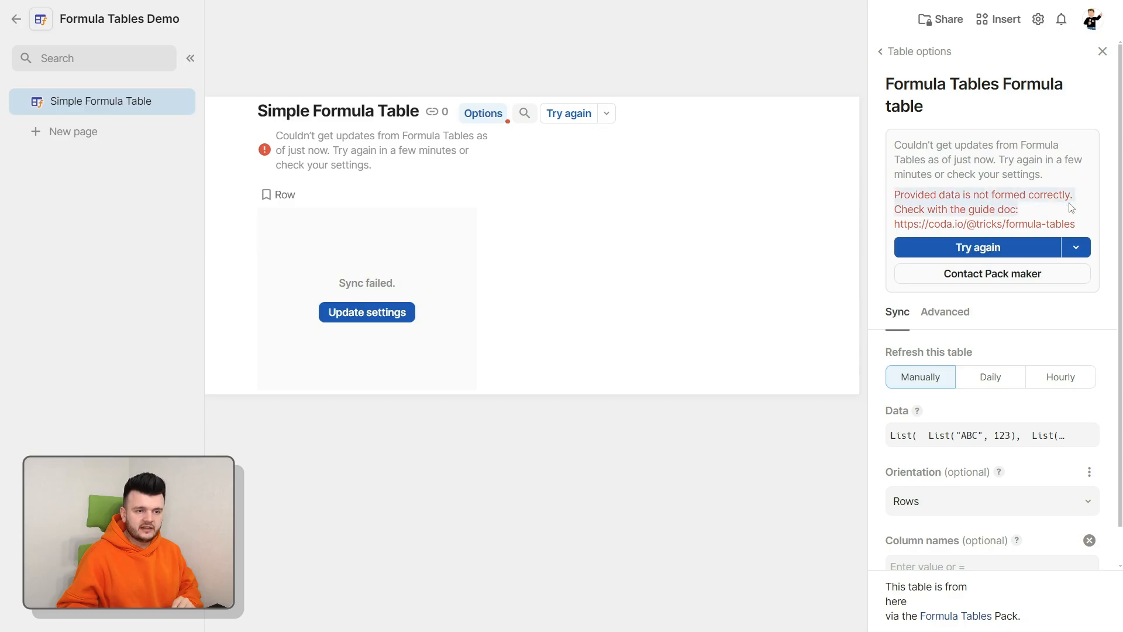
pyautogui.click(1072, 209)
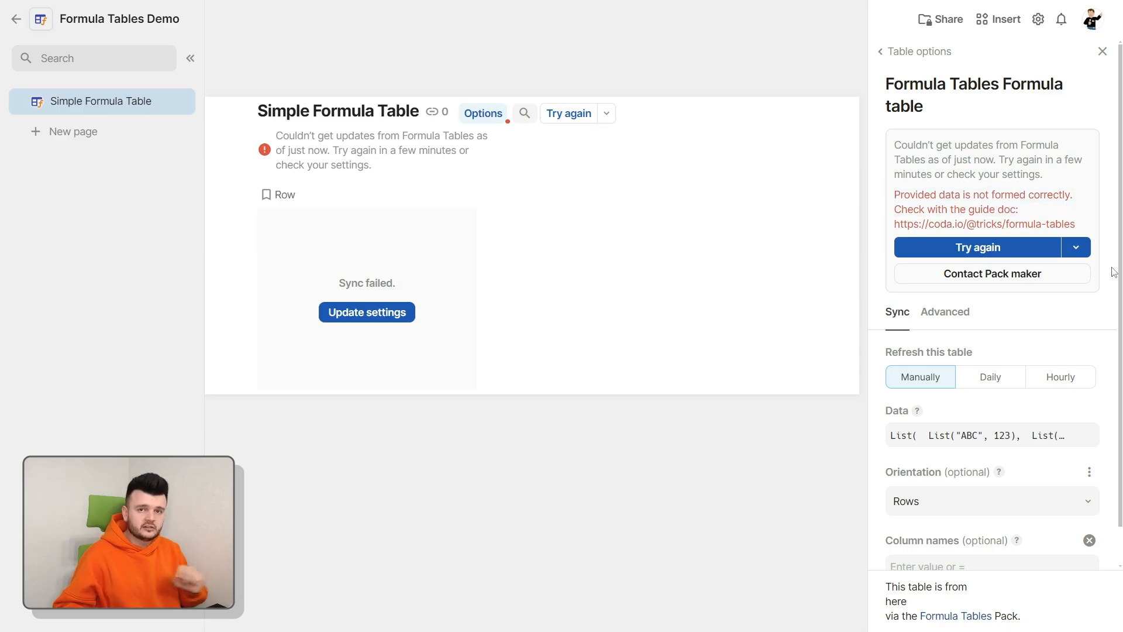
pyautogui.click(1017, 439)
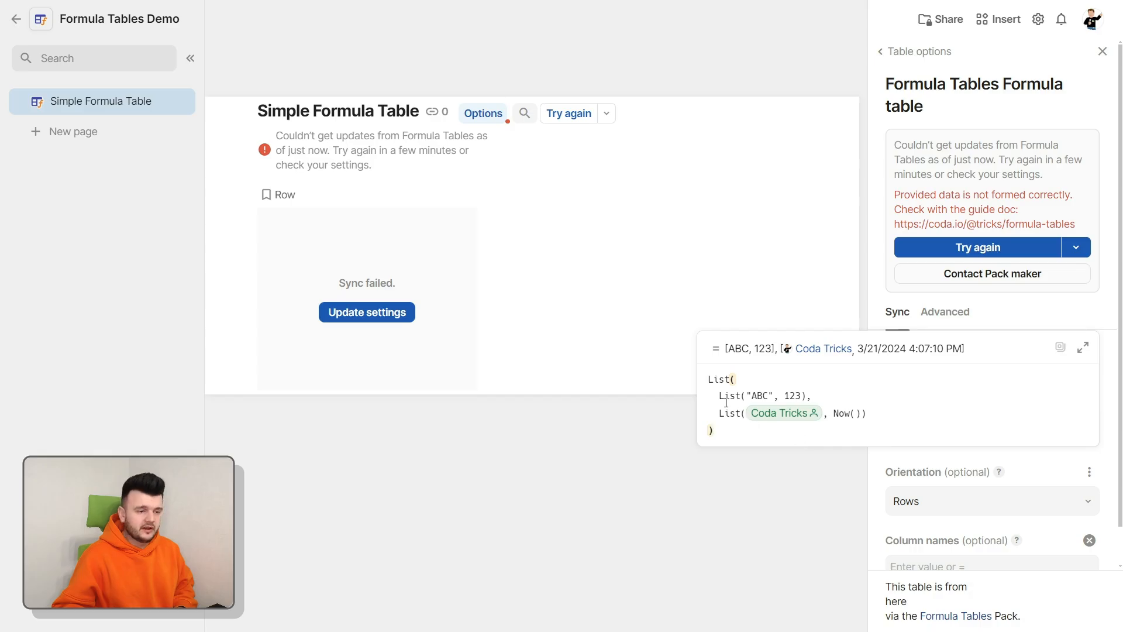
pyautogui.click(750, 397)
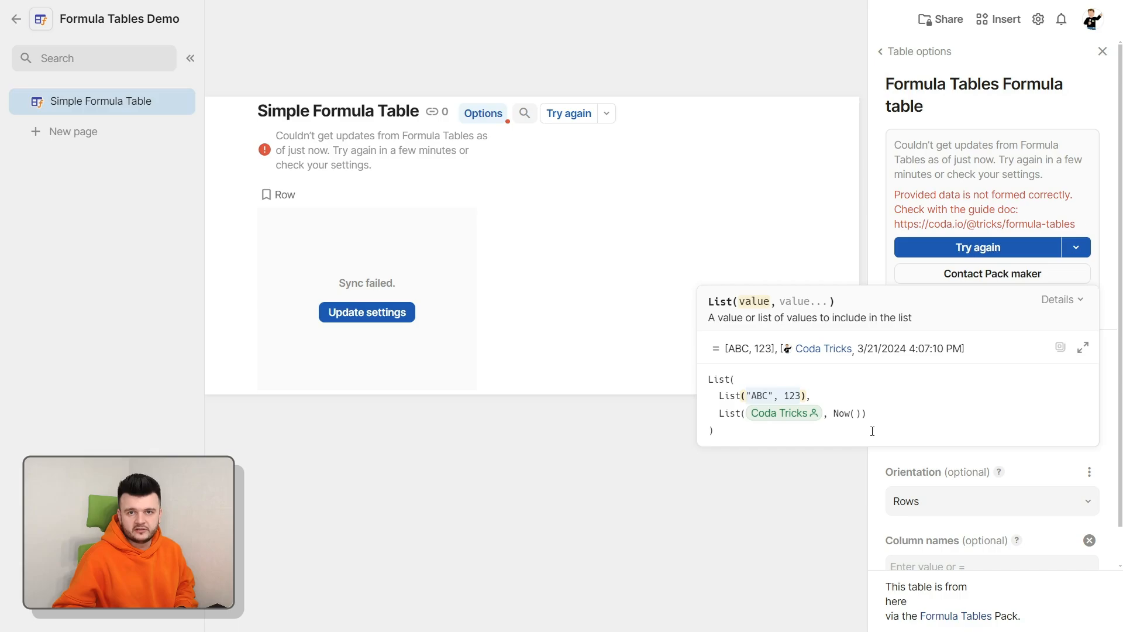
pyautogui.press('Escape')
# - Open the guide linked in the error message and copy the .WithName(M, Object("data", M.Splice(0, 0, ""))) snippet from its Do example
pyautogui.moveTo(1077, 229); pyautogui.dragTo(895, 231)
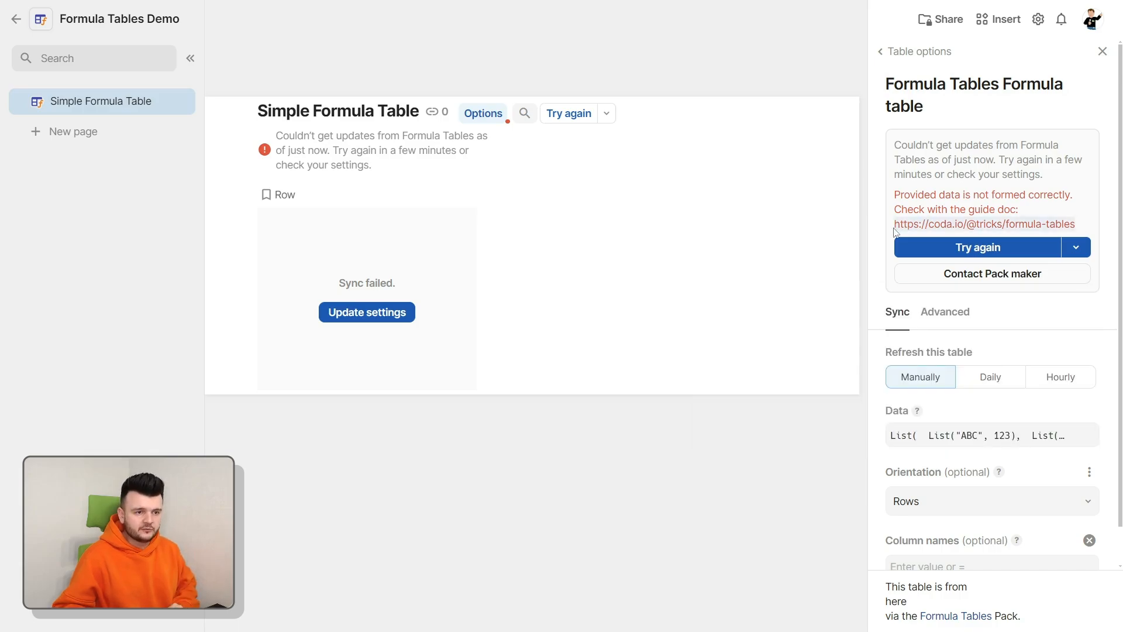
pyautogui.rightClick(895, 231)
pyautogui.click(965, 245)
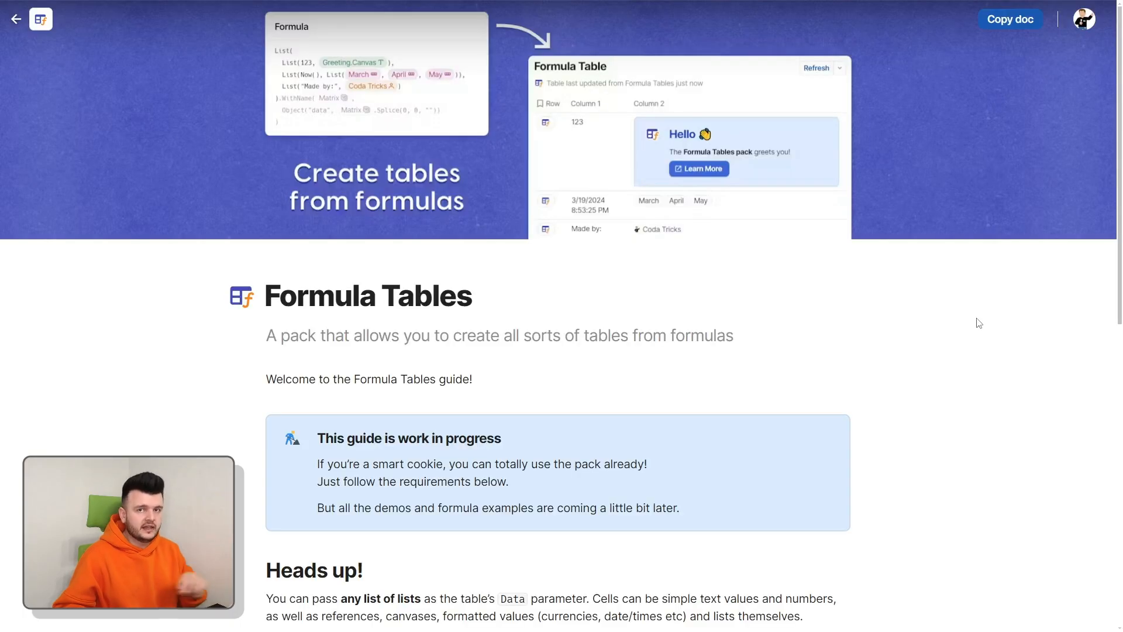
pyautogui.scroll(-10, 978, 323)
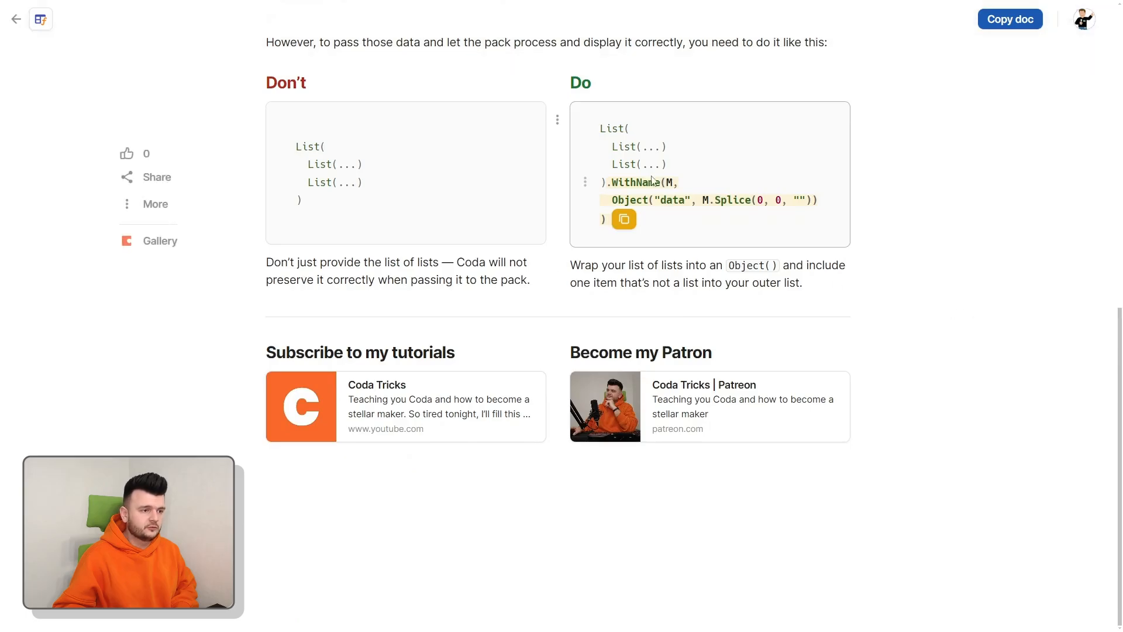
pyautogui.moveTo(608, 186); pyautogui.dragTo(607, 216)
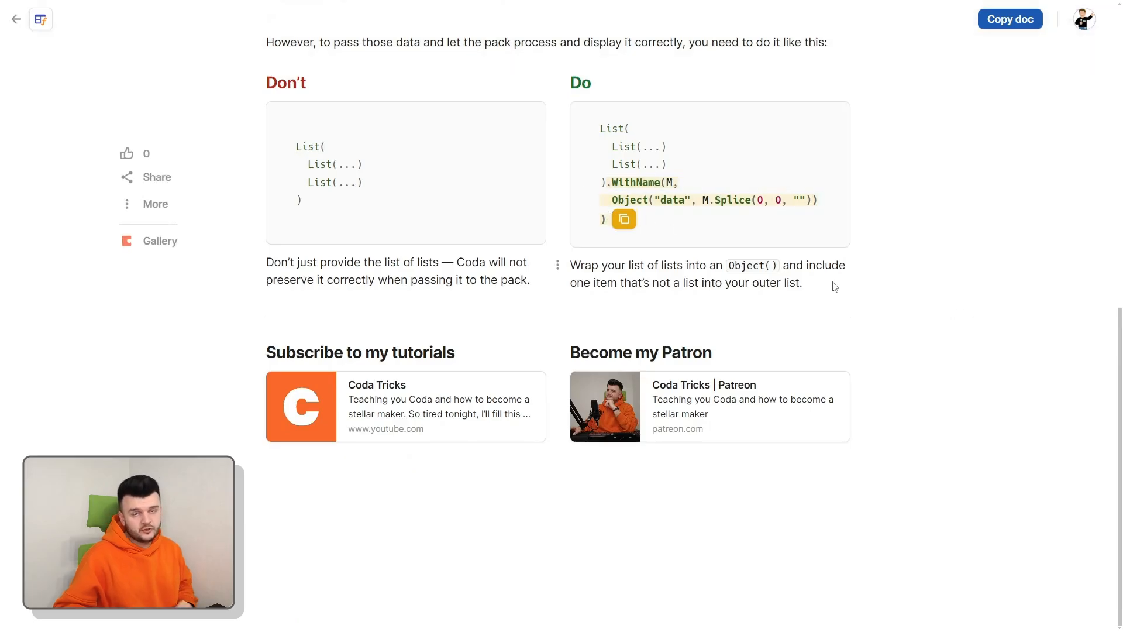
pyautogui.click(624, 220)
# - Return to the demo doc, append the copied WithName and Object wrapper to the Data formula, and sync the table
pyautogui.hotkey('ctrl', 'shift', 'Tab')
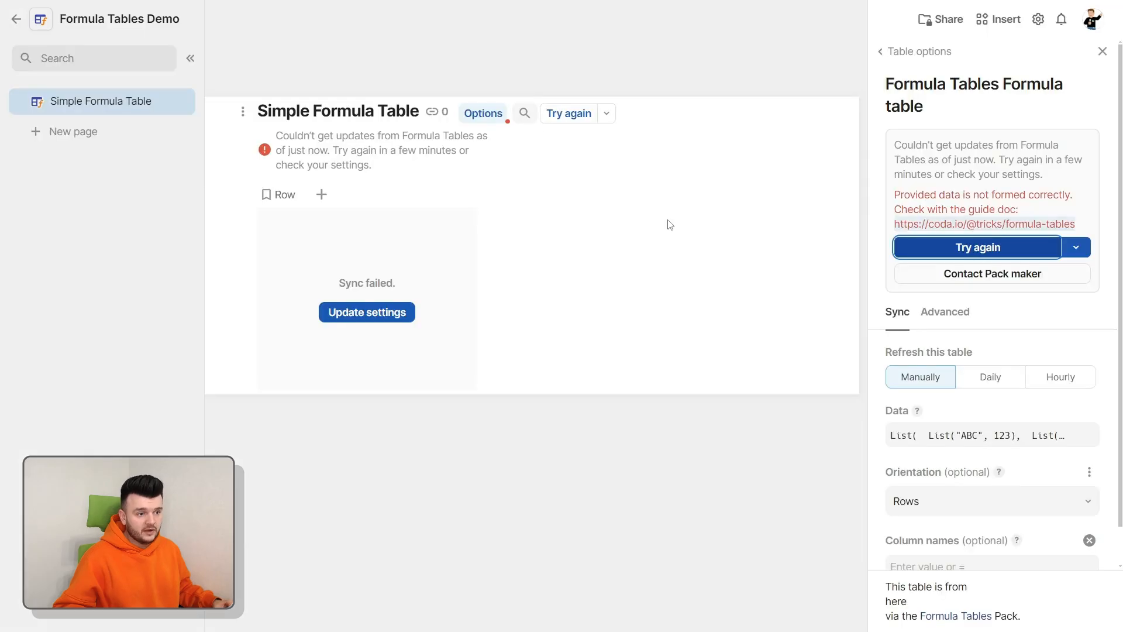
pyautogui.click(960, 443)
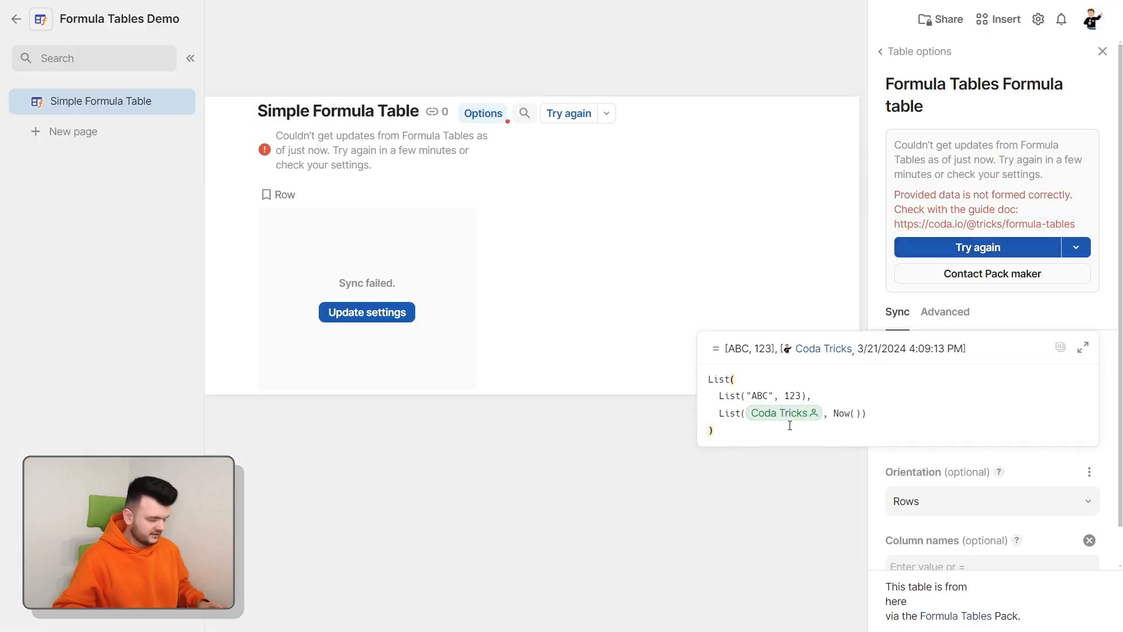
pyautogui.hotkey('ctrl', 'v')
pyautogui.press('Return')
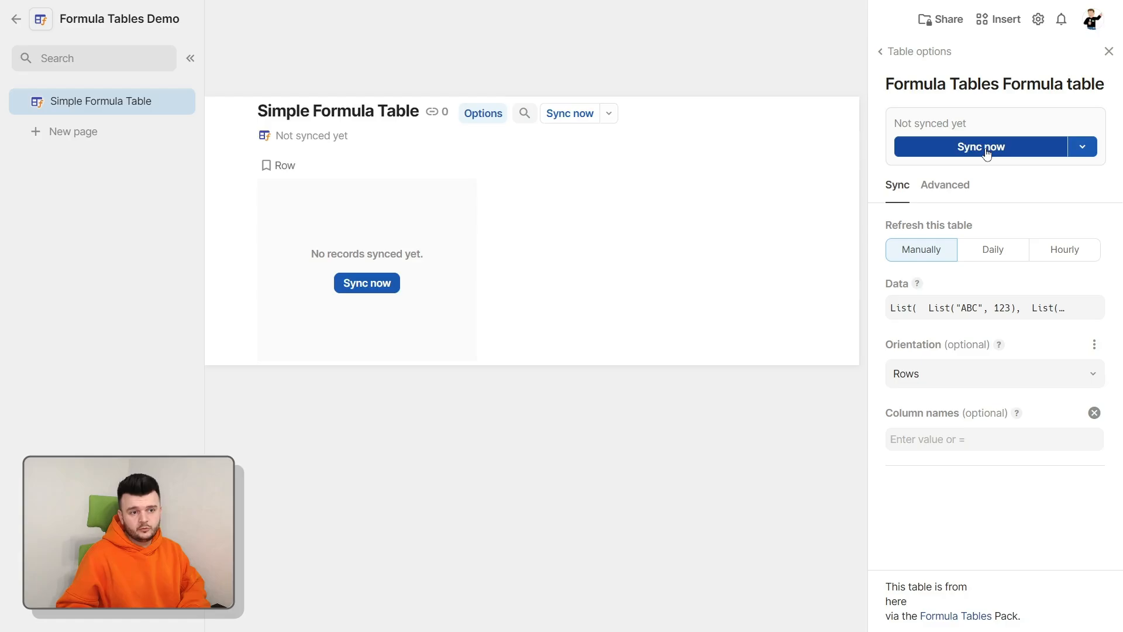
pyautogui.click(986, 150)
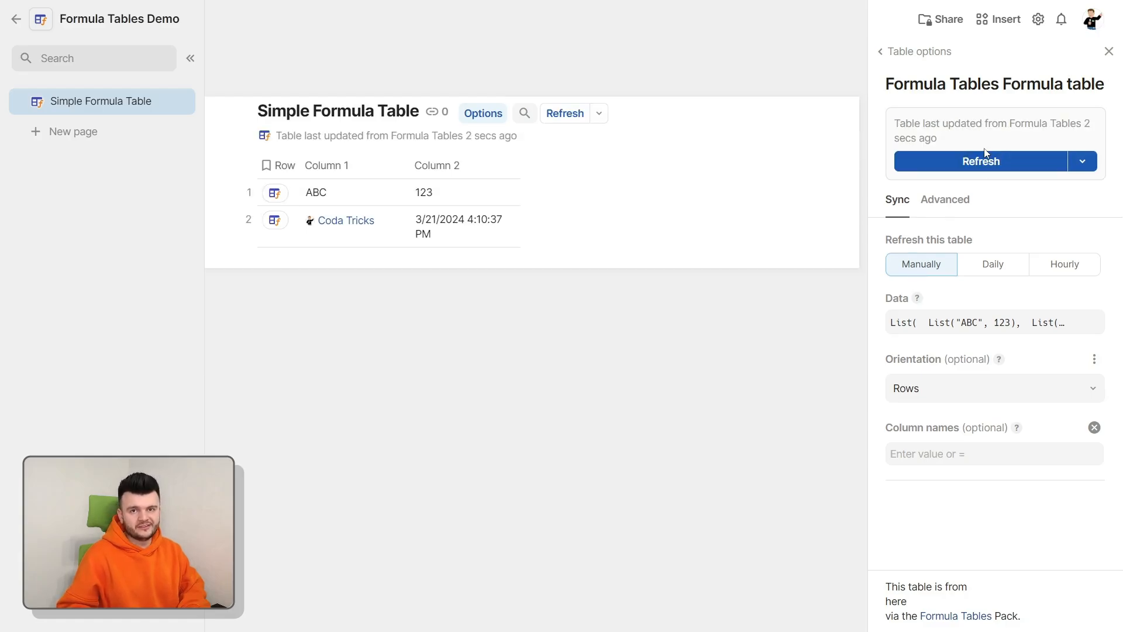
# - Examine the Splice call, the M reference and the Object "data" key in the Data formula
pyautogui.click(983, 328)
pyautogui.click(917, 395)
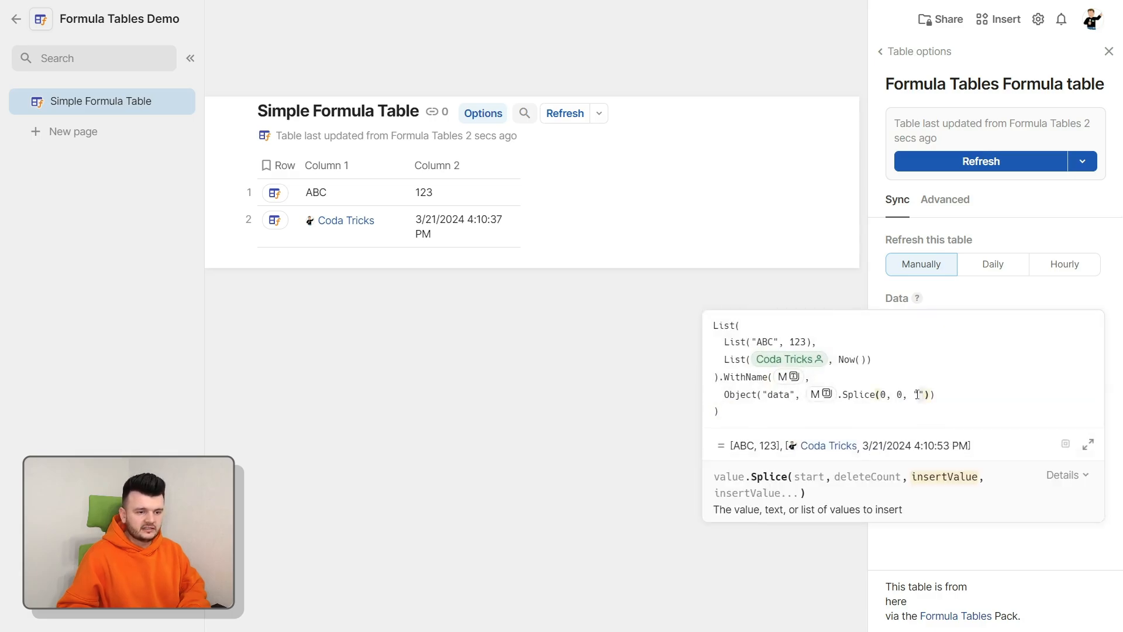
pyautogui.click(853, 396)
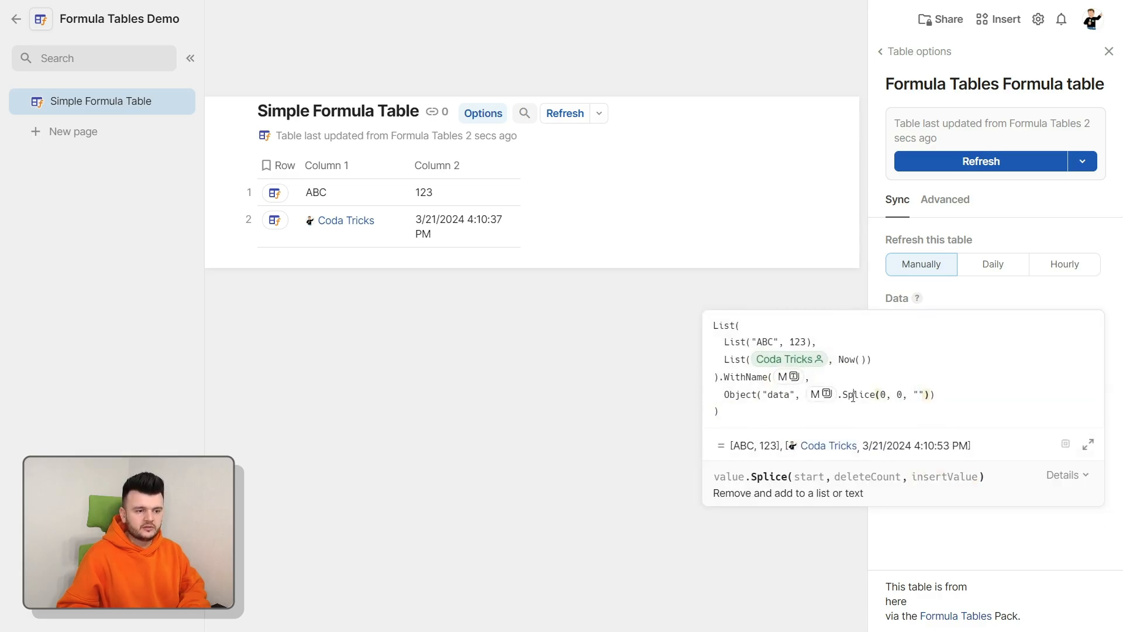
pyautogui.click(820, 394)
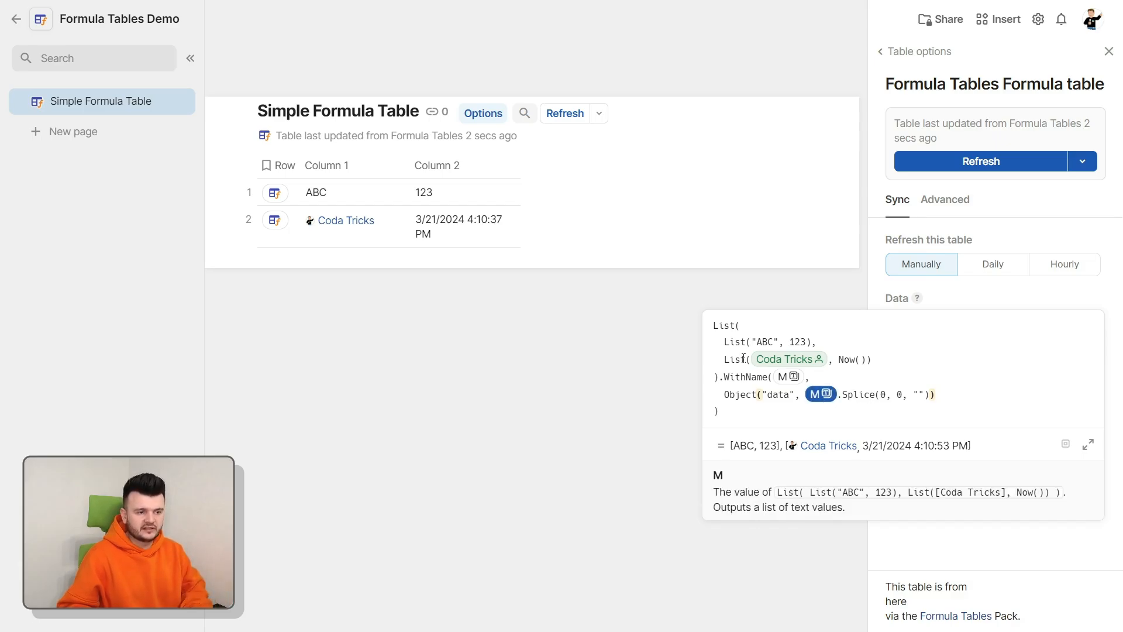
pyautogui.click(962, 394)
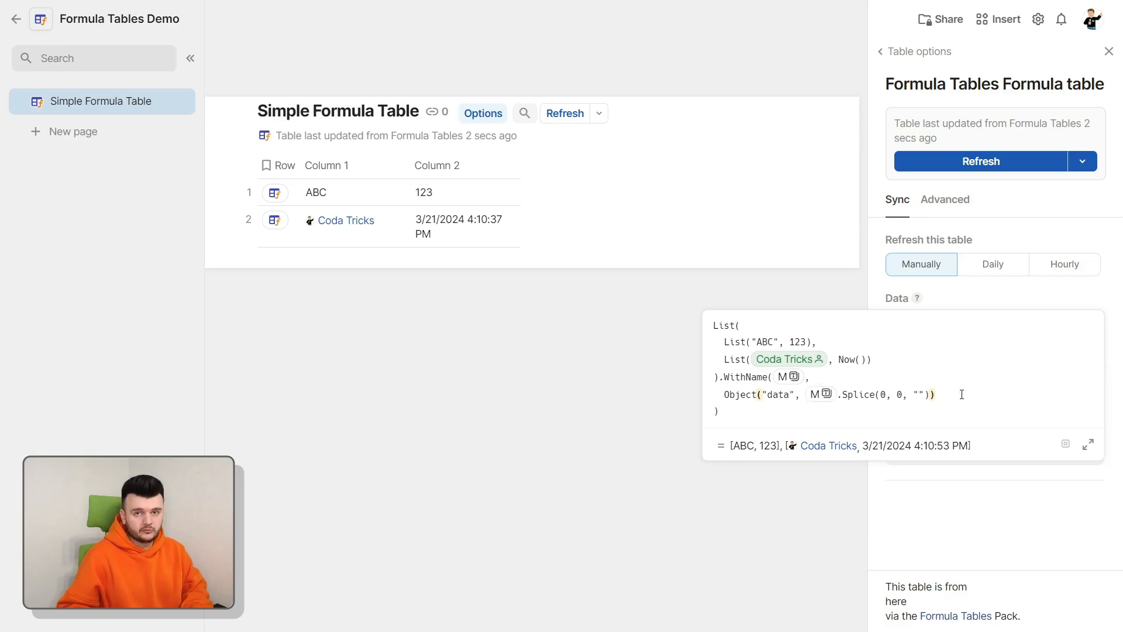
pyautogui.moveTo(961, 394); pyautogui.dragTo(730, 394)
pyautogui.click(736, 394)
pyautogui.doubleClick(781, 394)
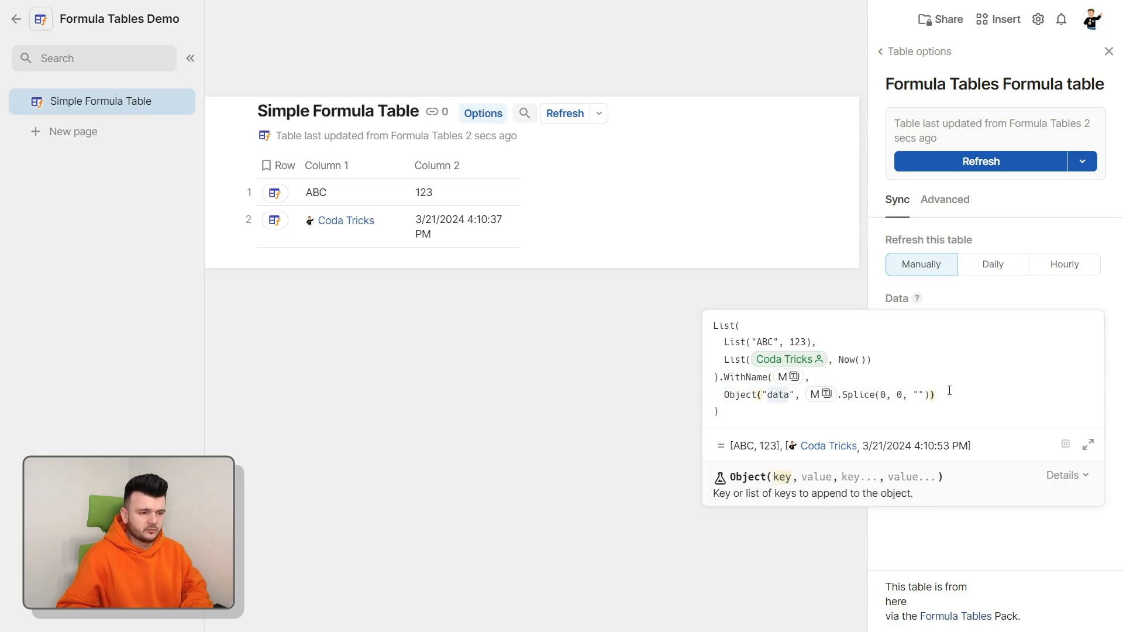
pyautogui.click(950, 390)
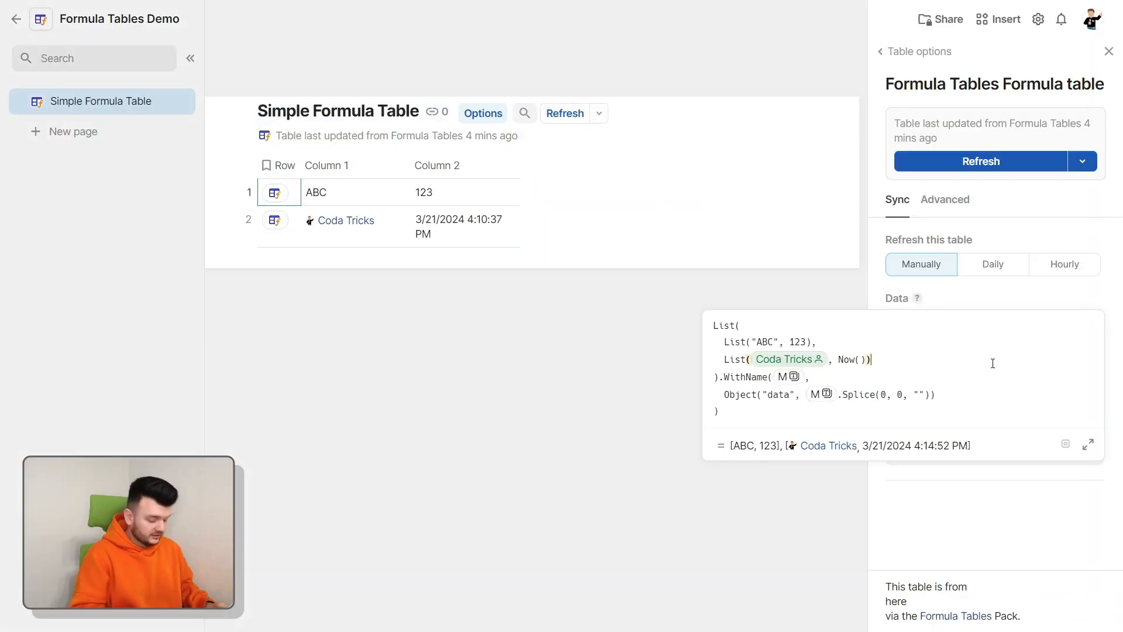
# - Add a third inner list, List("Lorem", "Ipsum"), to the Data formula and refresh the table
pyautogui.write(', Now()),')
pyautogui.press('Return')
pyautogui.write('L')
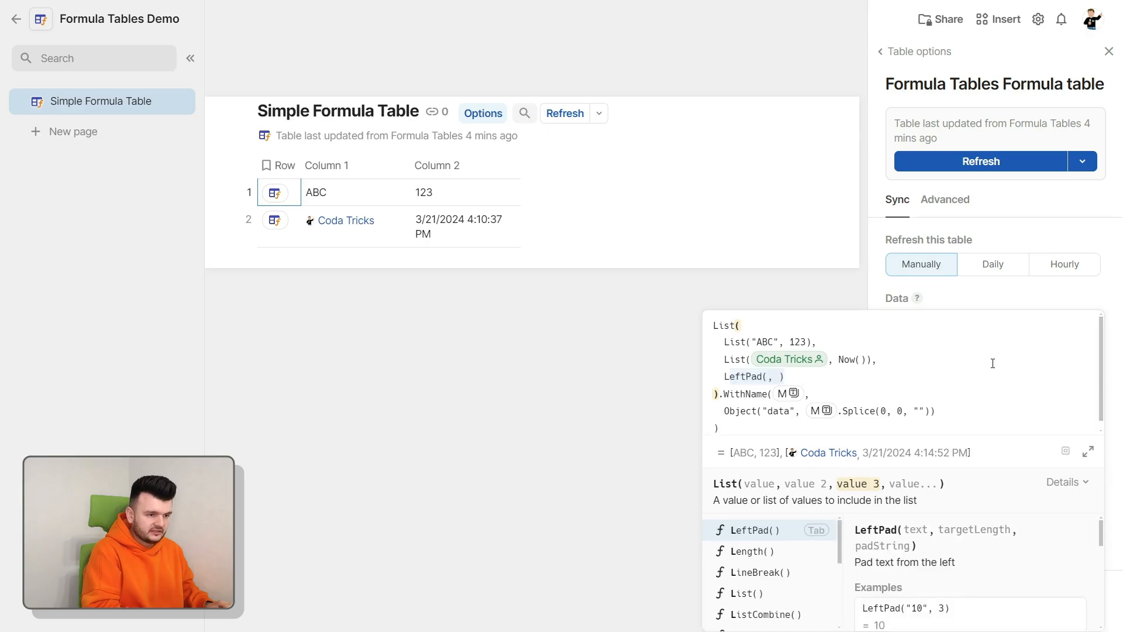
pyautogui.write('ist(')
pyautogui.press('Tab')
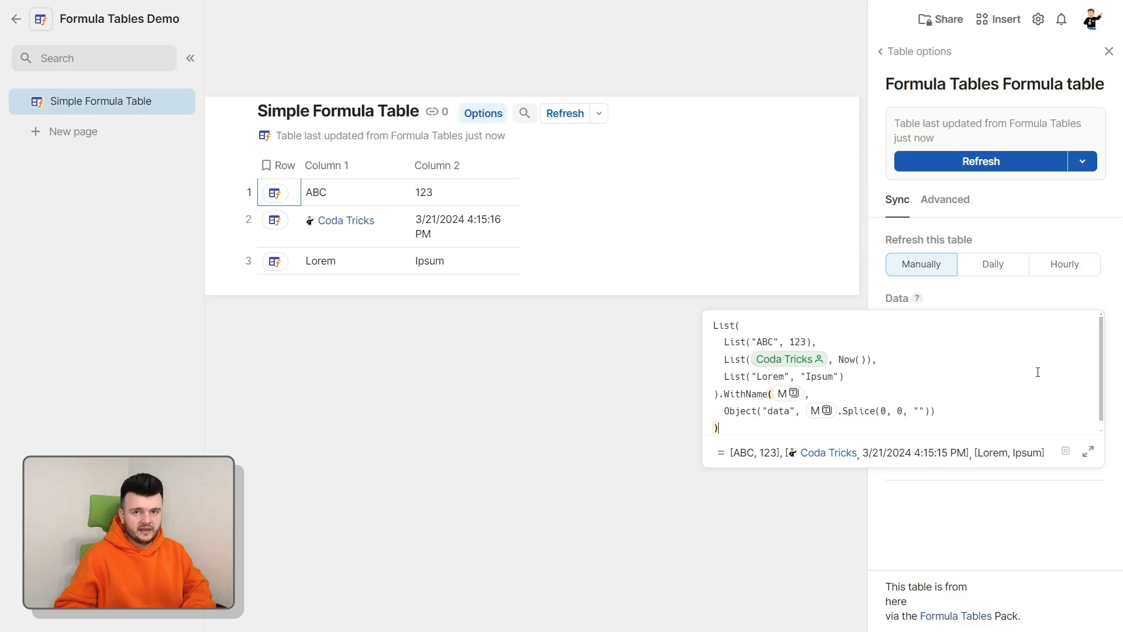
# - Examine how the outer list, its three inner lists and their values map to the table's rows and cells
pyautogui.moveTo(714, 394); pyautogui.dragTo(819, 343)
pyautogui.click(889, 379)
pyautogui.moveTo(726, 359); pyautogui.dragTo(907, 365)
pyautogui.click(910, 367)
pyautogui.moveTo(725, 375); pyautogui.dragTo(882, 375)
pyautogui.click(882, 375)
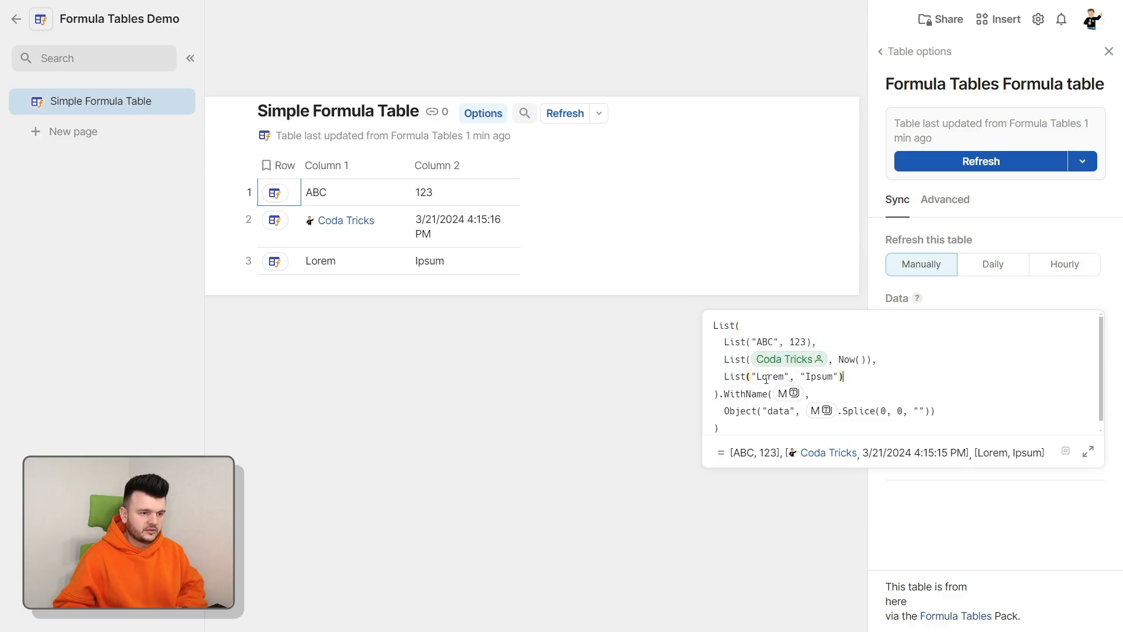
pyautogui.doubleClick(768, 377)
pyautogui.click(822, 378)
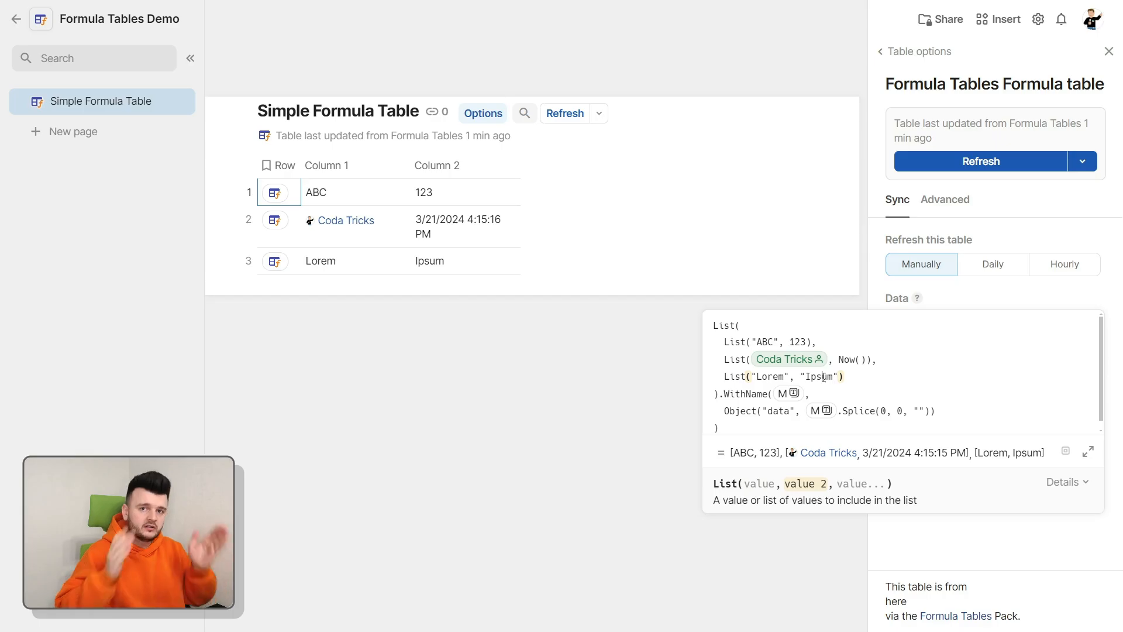
pyautogui.click(864, 339)
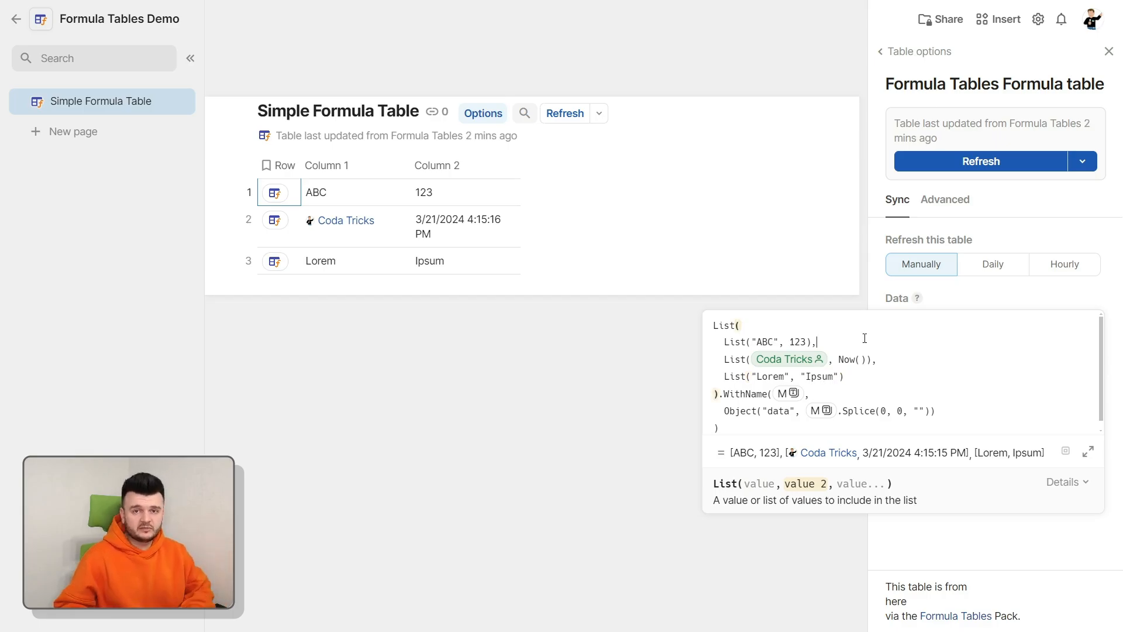
pyautogui.moveTo(714, 325); pyautogui.dragTo(720, 398)
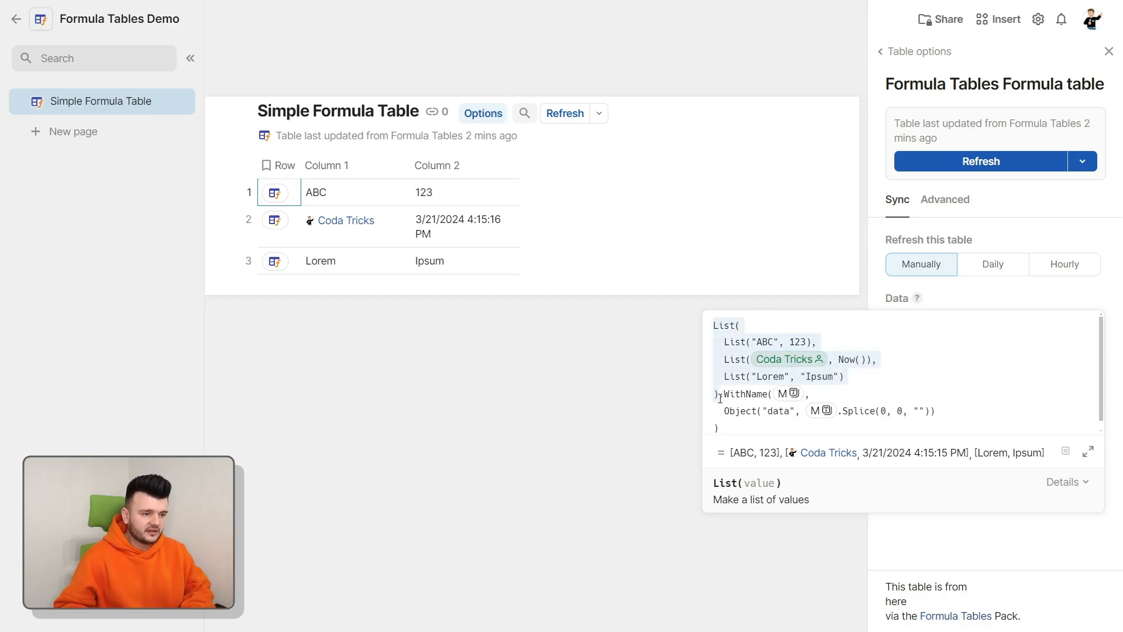
pyautogui.click(905, 350)
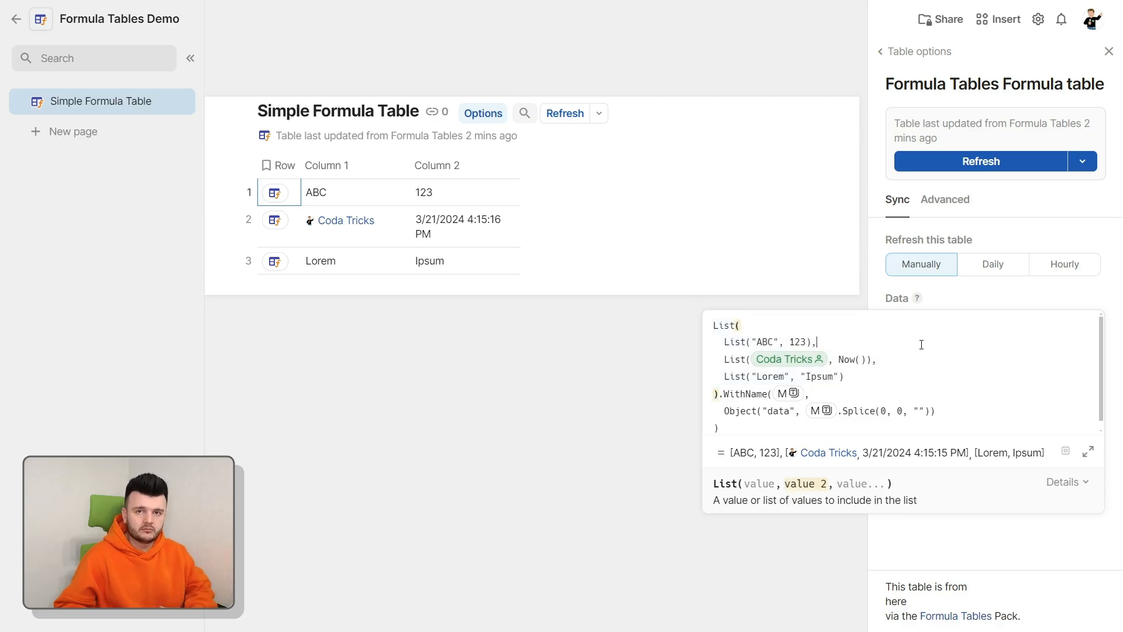
pyautogui.click(818, 342)
pyautogui.click(898, 359)
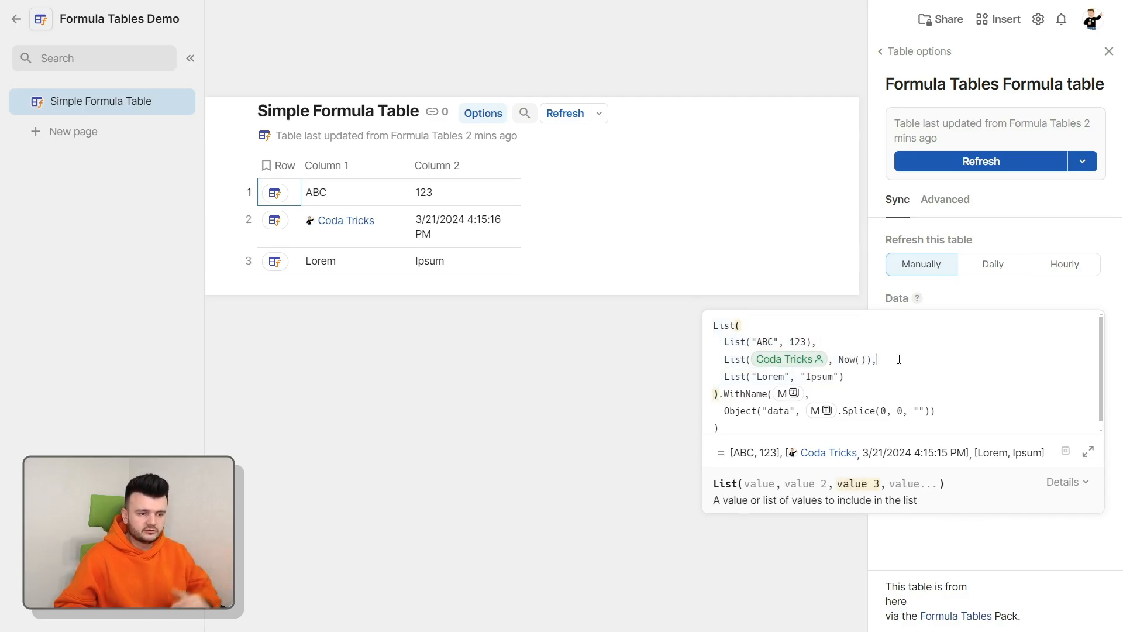
pyautogui.click(1036, 290)
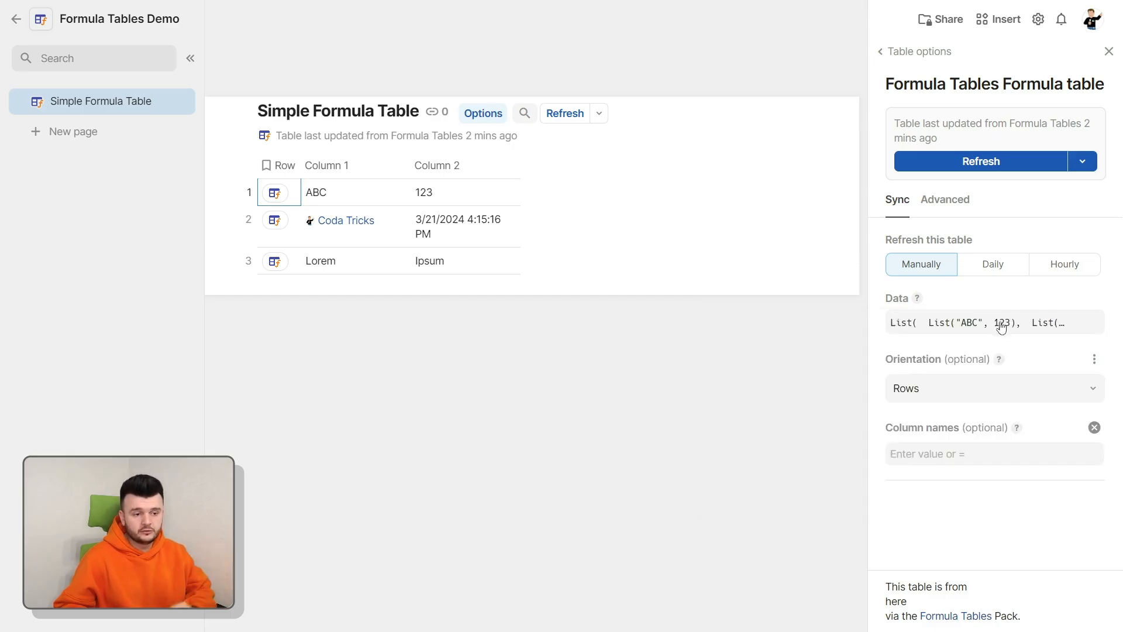
# - Set the formula table's orientation to Columns and refresh it
pyautogui.click(935, 390)
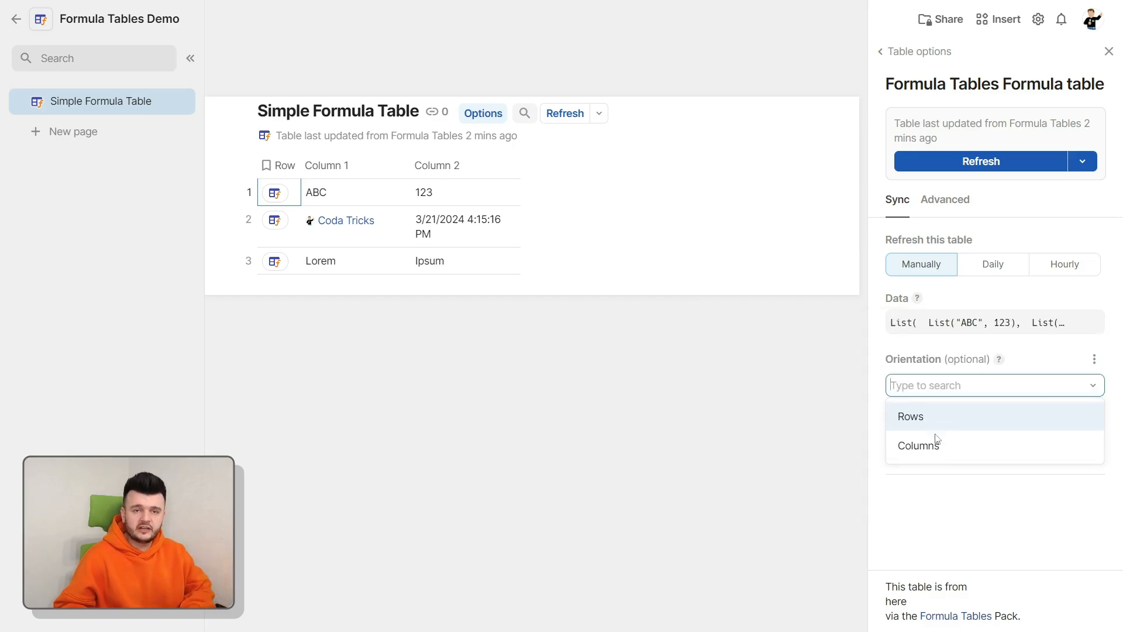
pyautogui.click(935, 448)
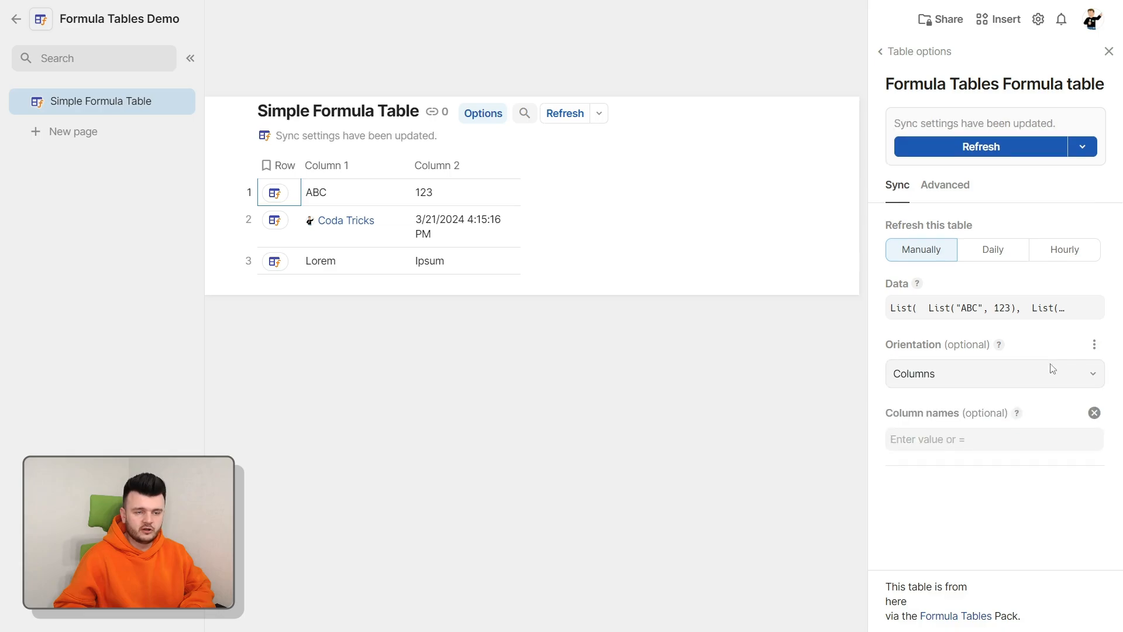
pyautogui.click(981, 146)
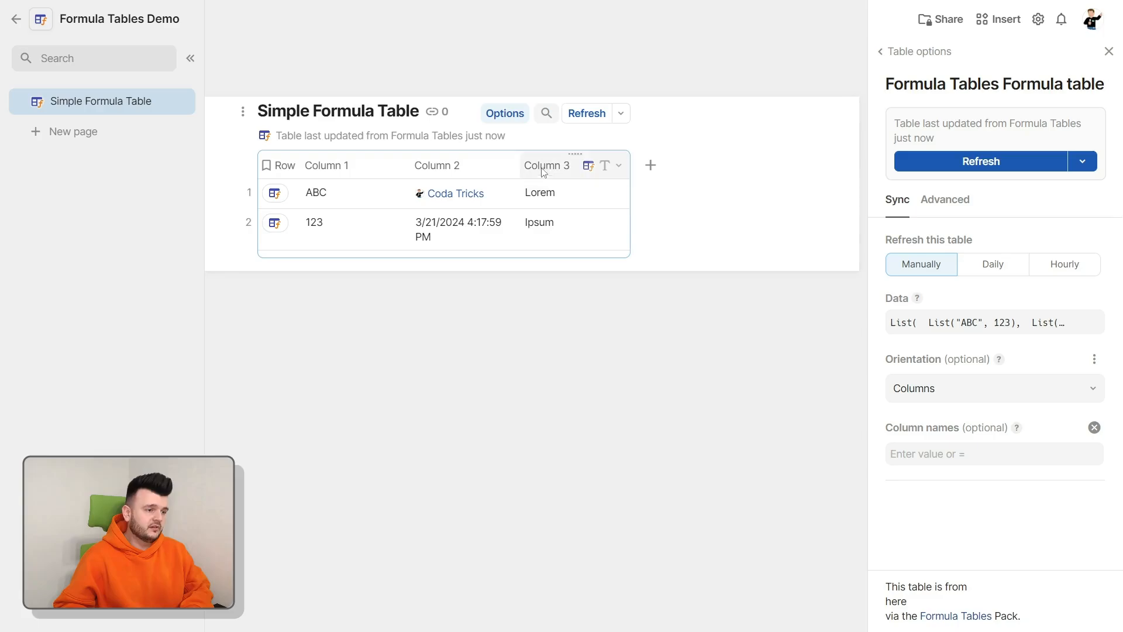
pyautogui.click(543, 170)
pyautogui.click(736, 240)
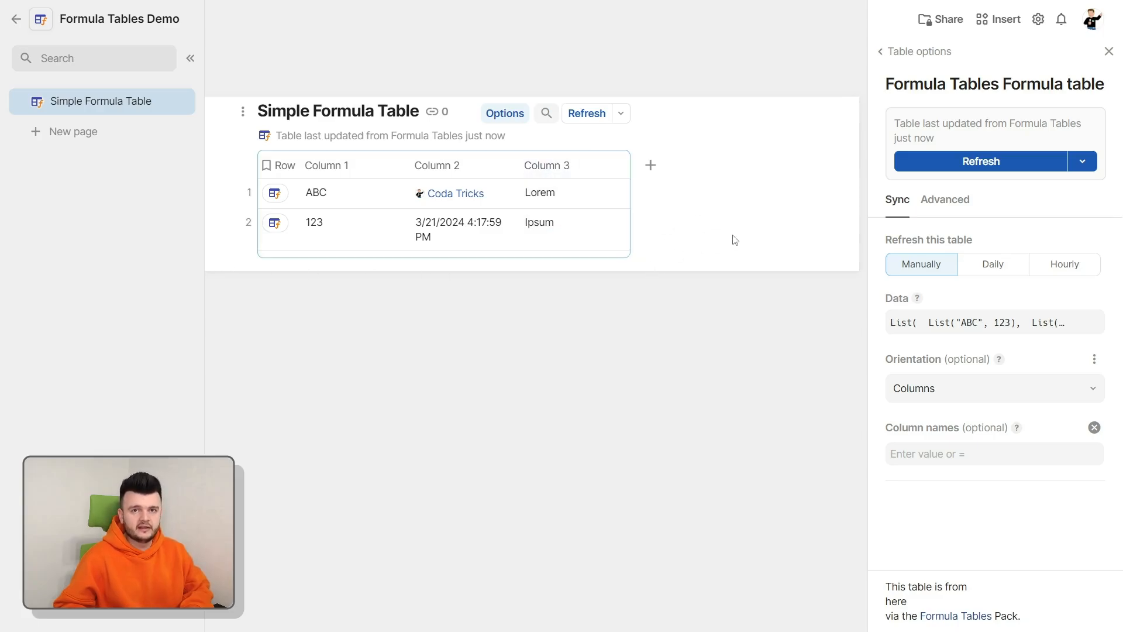
# - Switch the formula table's orientation back to Rows and refresh it
pyautogui.click(965, 373)
pyautogui.press('Down')
pyautogui.press('Return')
pyautogui.click(951, 147)
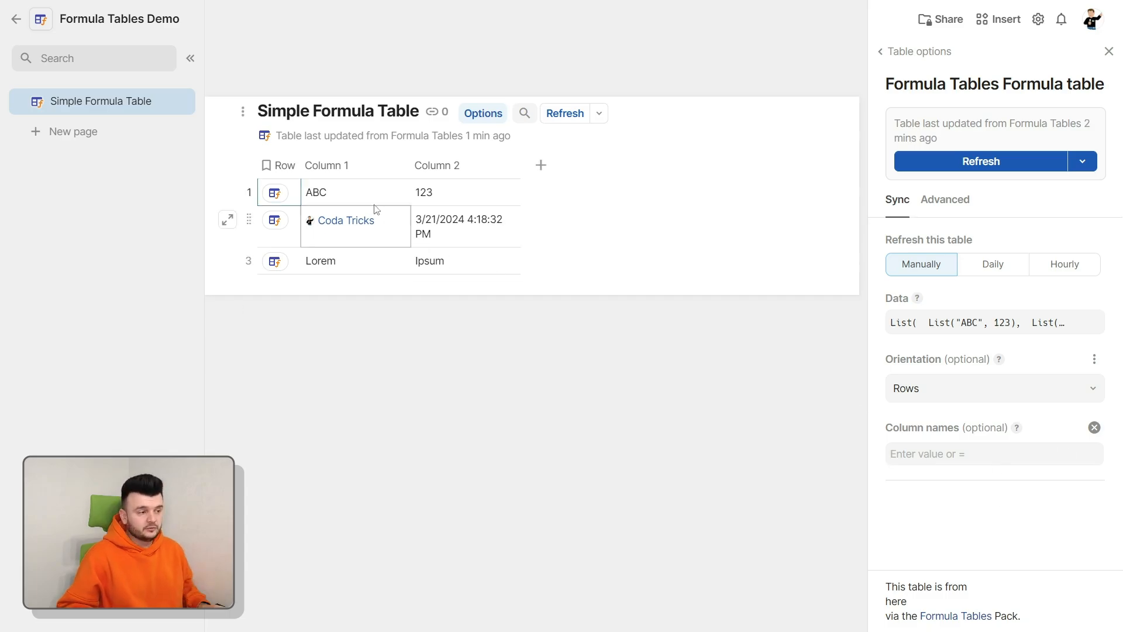
# - Rename the table's two columns directly in their headers to A and B
pyautogui.doubleClick(323, 164)
pyautogui.write('A')
pyautogui.doubleClick(438, 164)
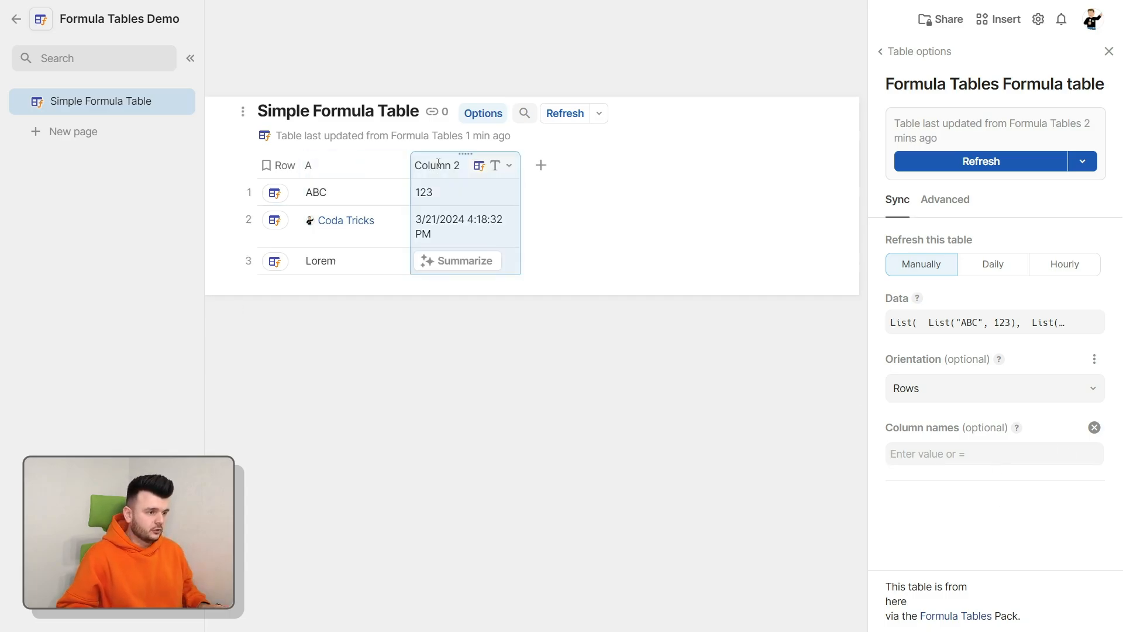
pyautogui.write('B')
pyautogui.press('Return')
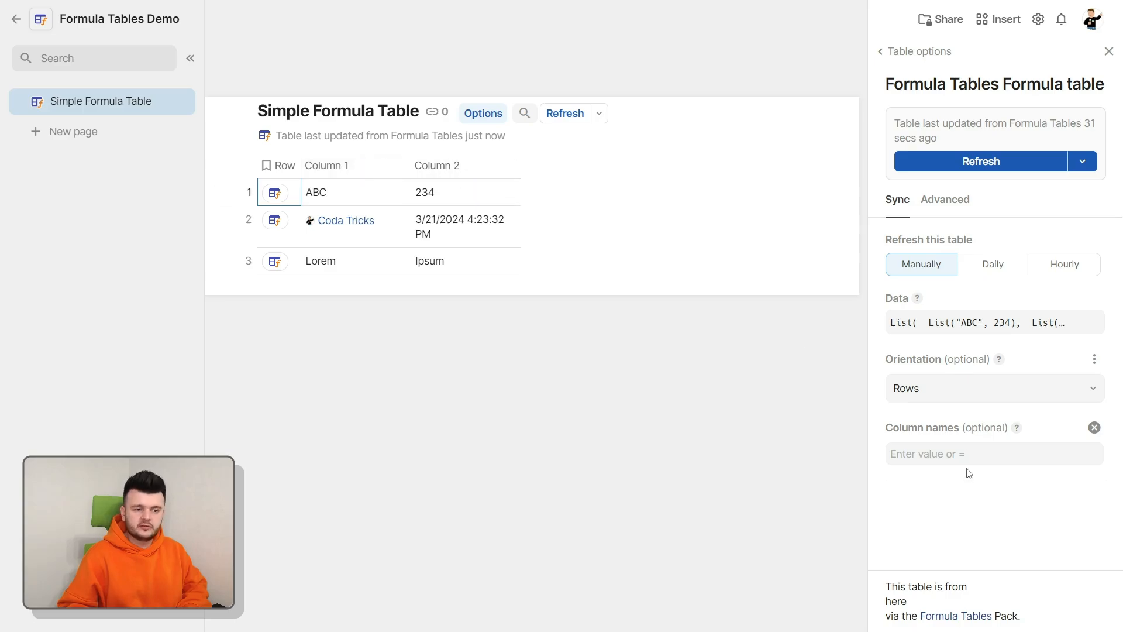
# - Enter A, B as the table's Column names option, and open that option for a formula
pyautogui.click(977, 454)
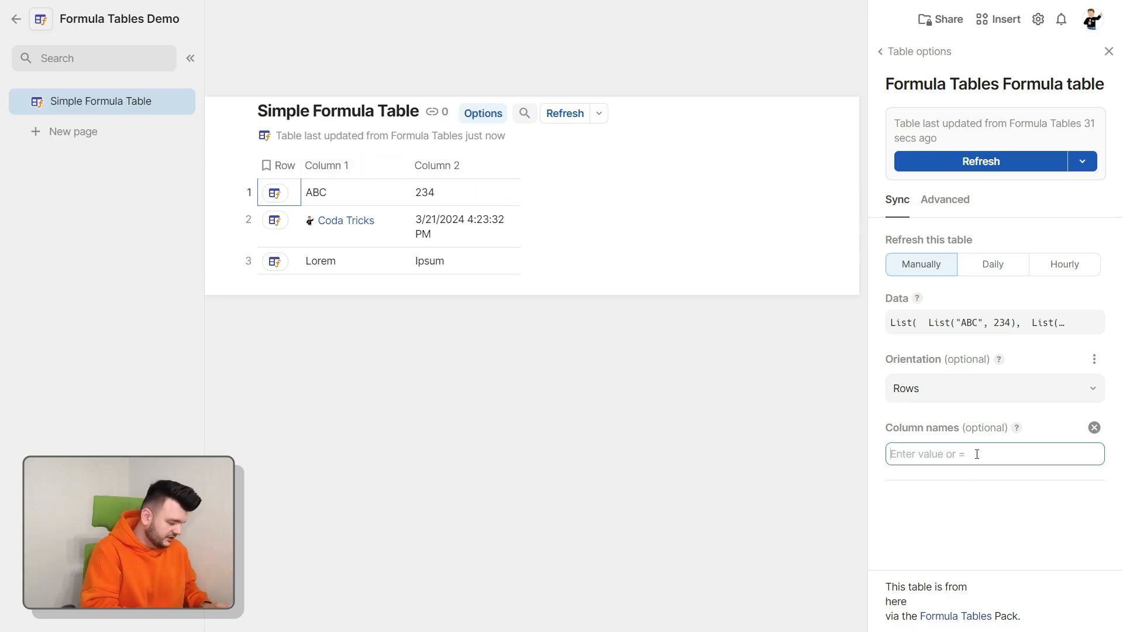
pyautogui.write('A, B')
pyautogui.click(954, 508)
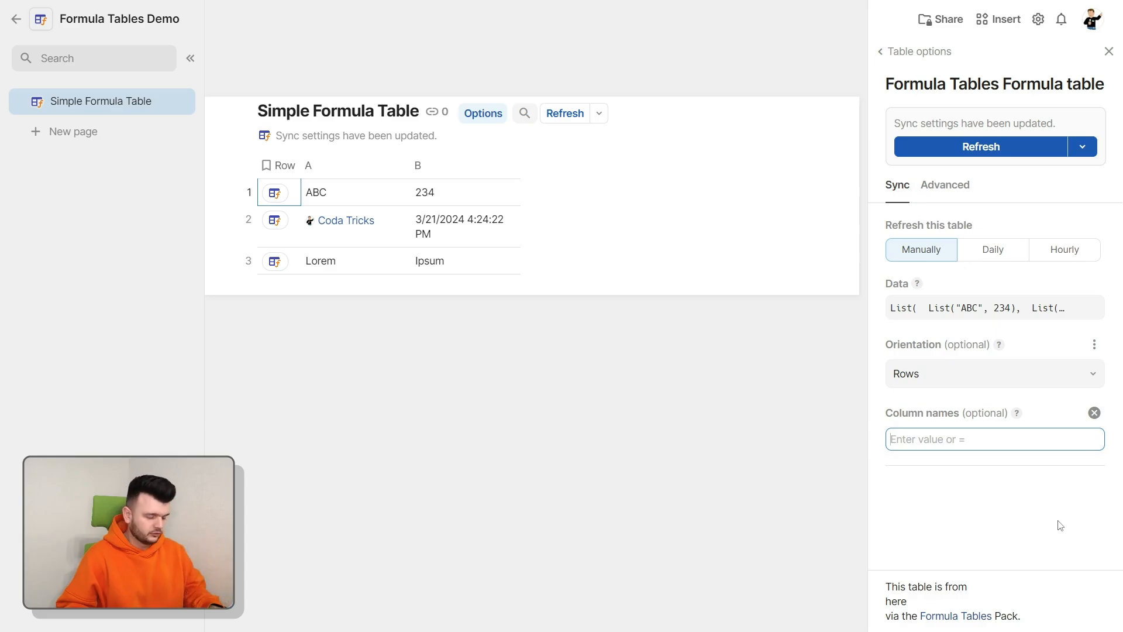
pyautogui.press('=')
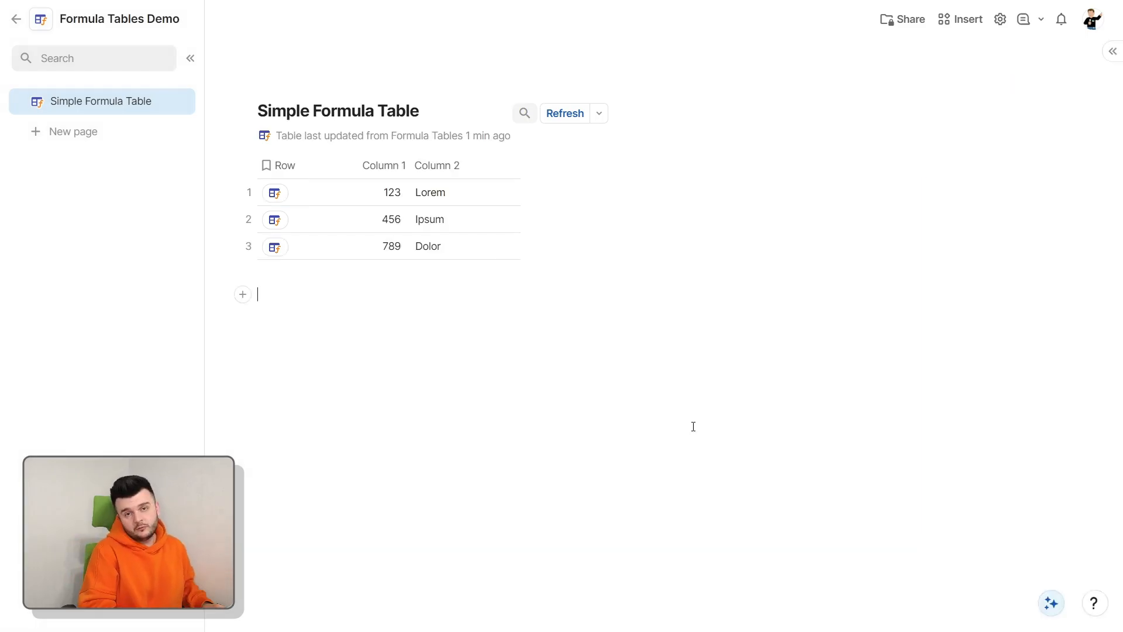
pyautogui.write('/')
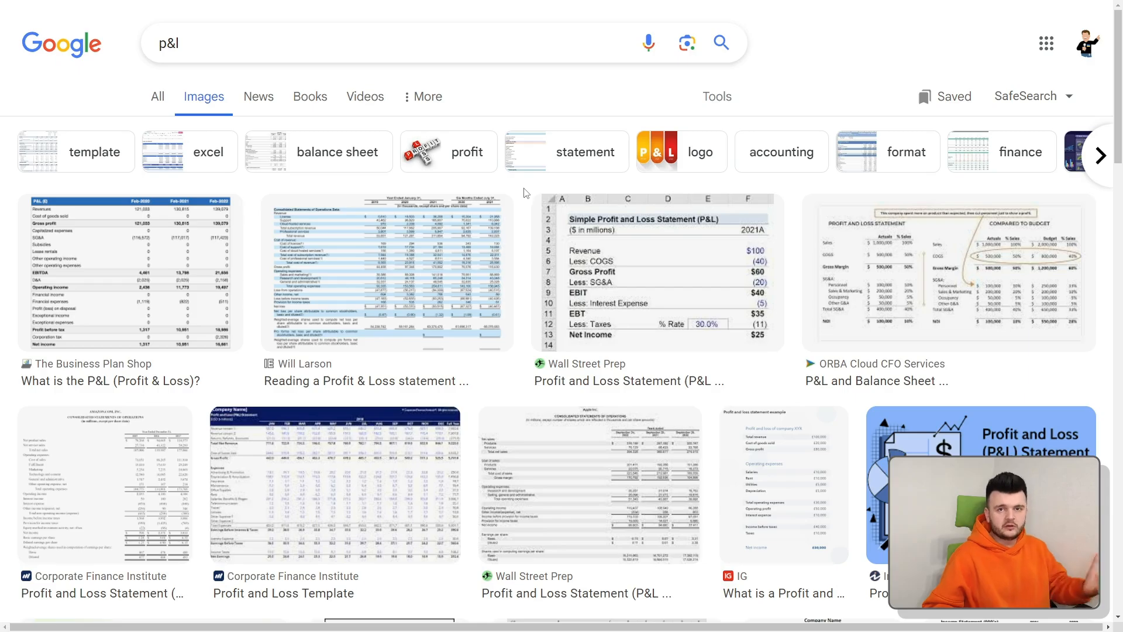
# - Switch to Google Images and examine sample profit and loss statements in the p&l results
pyautogui.scroll(-5, 526, 193)
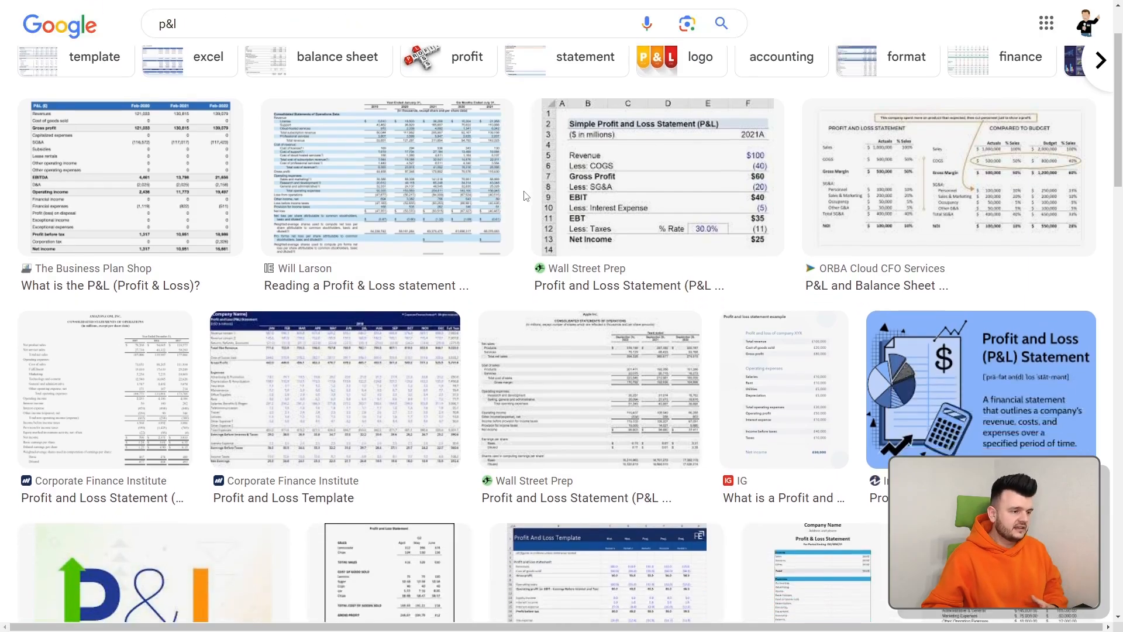
pyautogui.scroll(2, 410, 233)
pyautogui.click(350, 250)
pyautogui.click(486, 462)
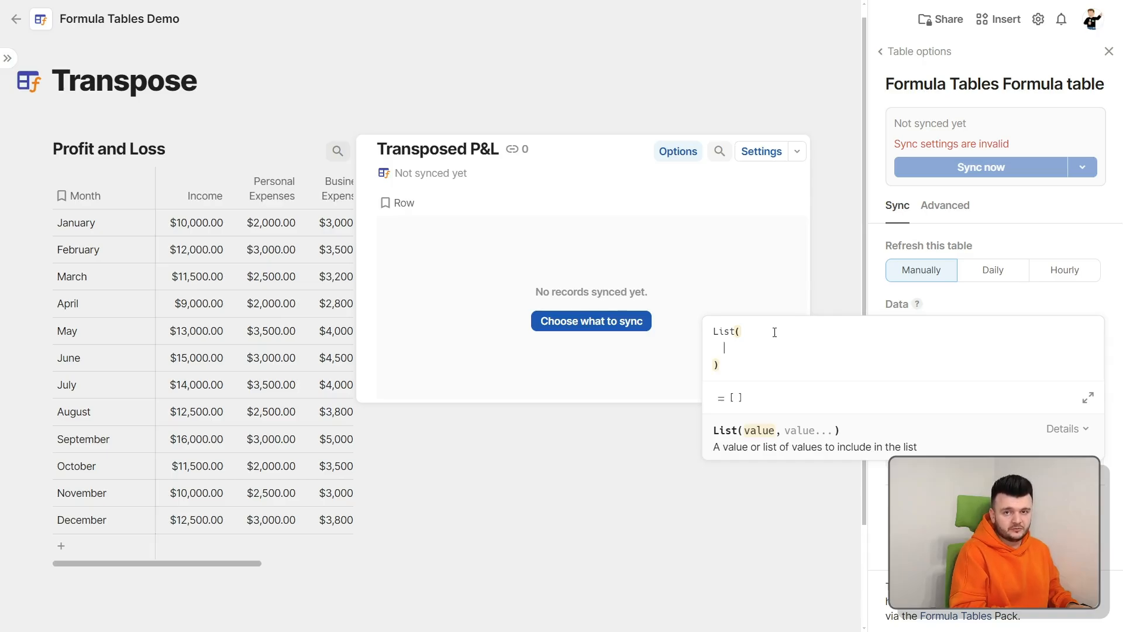
# - Add the Profit and Loss table's Income and Personal Expenses columns to the List in the Transposed P&L Data formula
pyautogui.write('Pro')
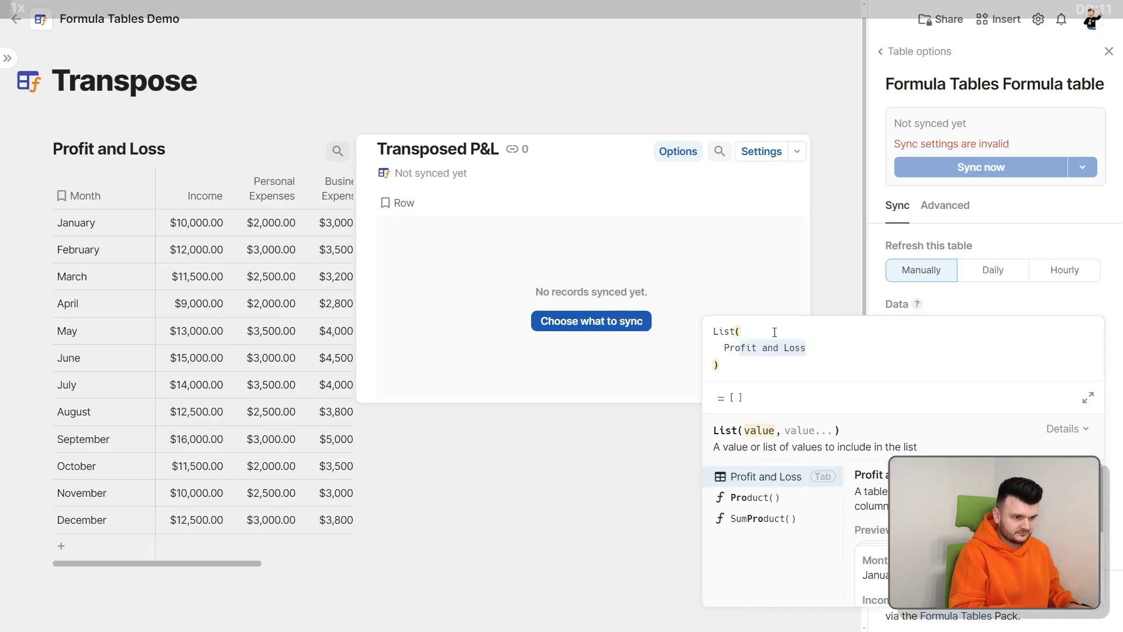
pyautogui.press('Tab')
pyautogui.write('.In')
pyautogui.press('Tab')
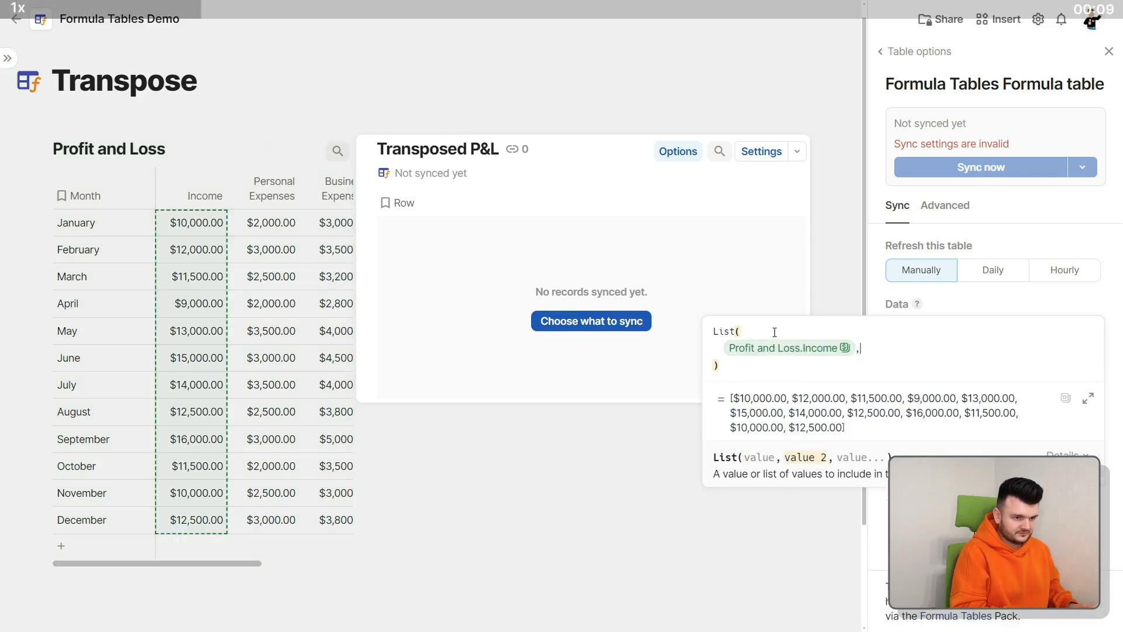
pyautogui.write(',Pro')
pyautogui.press('Tab')
pyautogui.write('.Pe')
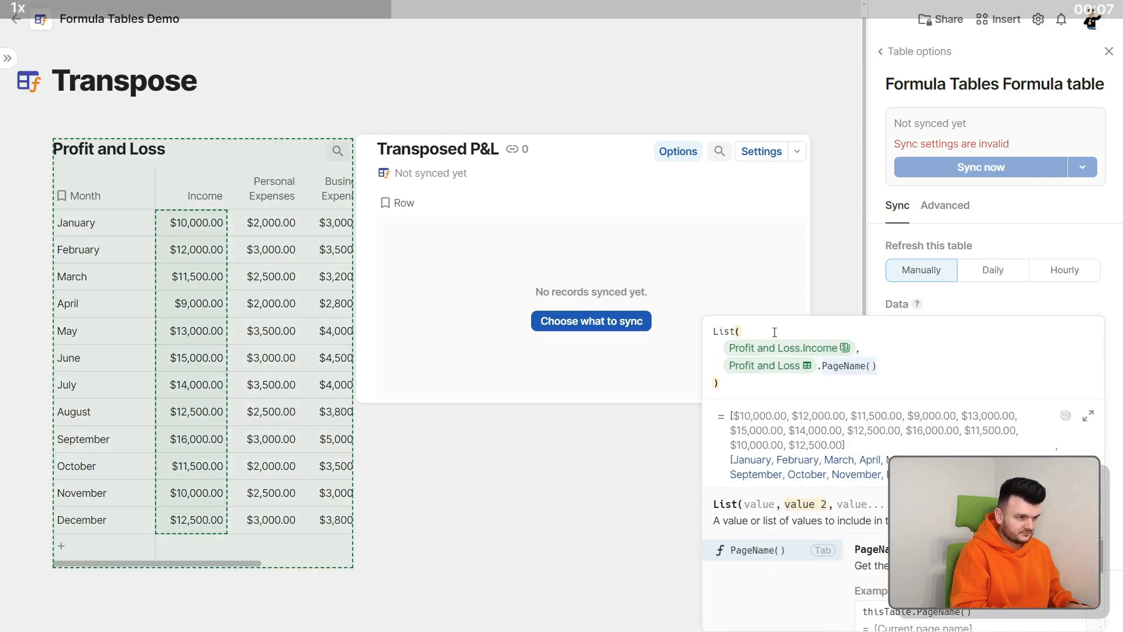
pyautogui.press('Tab')
# - Add the Profit and Loss table's Business Expenses and Taxes columns to the Data formula's List
pyautogui.write(', ')
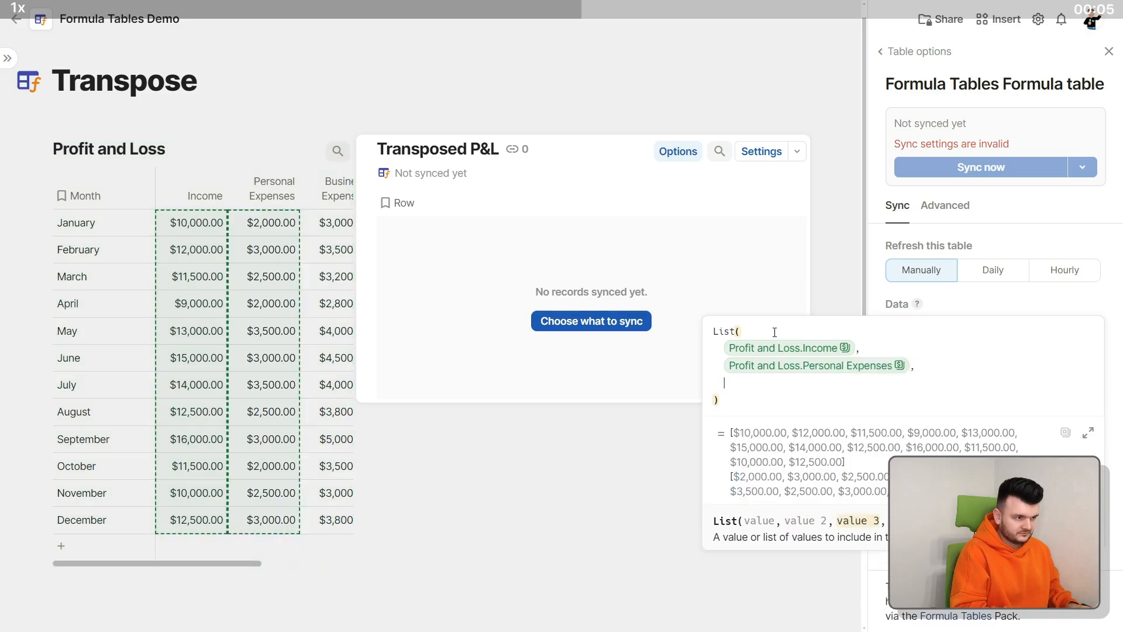
pyautogui.write('Profit and Loss')
pyautogui.press('Tab')
pyautogui.write('.Bu')
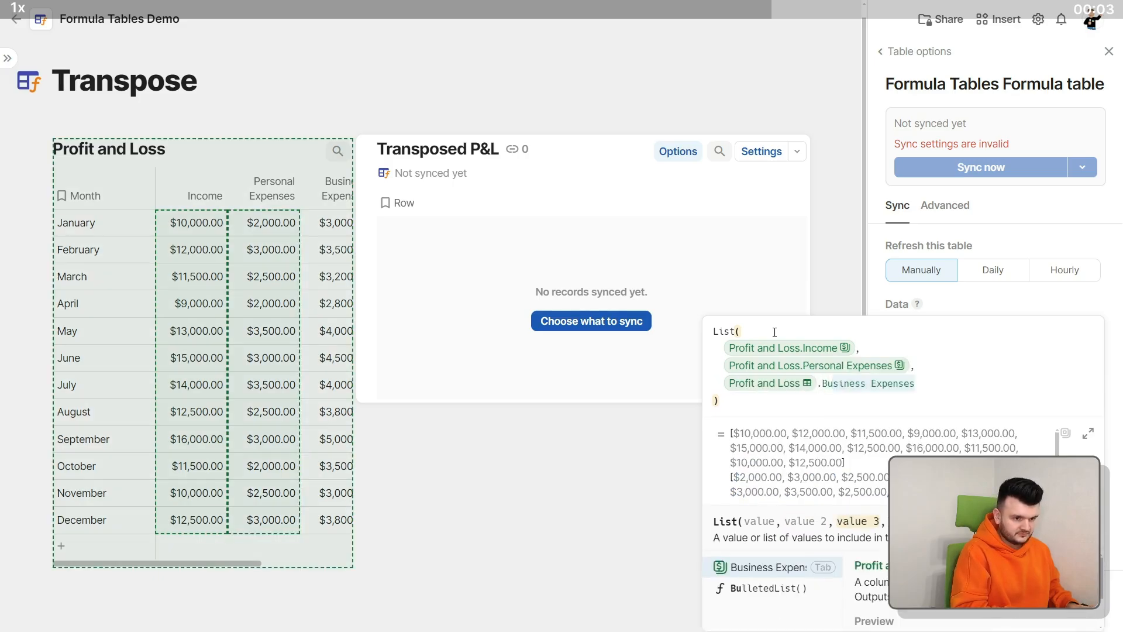
pyautogui.press('Tab')
pyautogui.write(',Pro')
pyautogui.press('Tab')
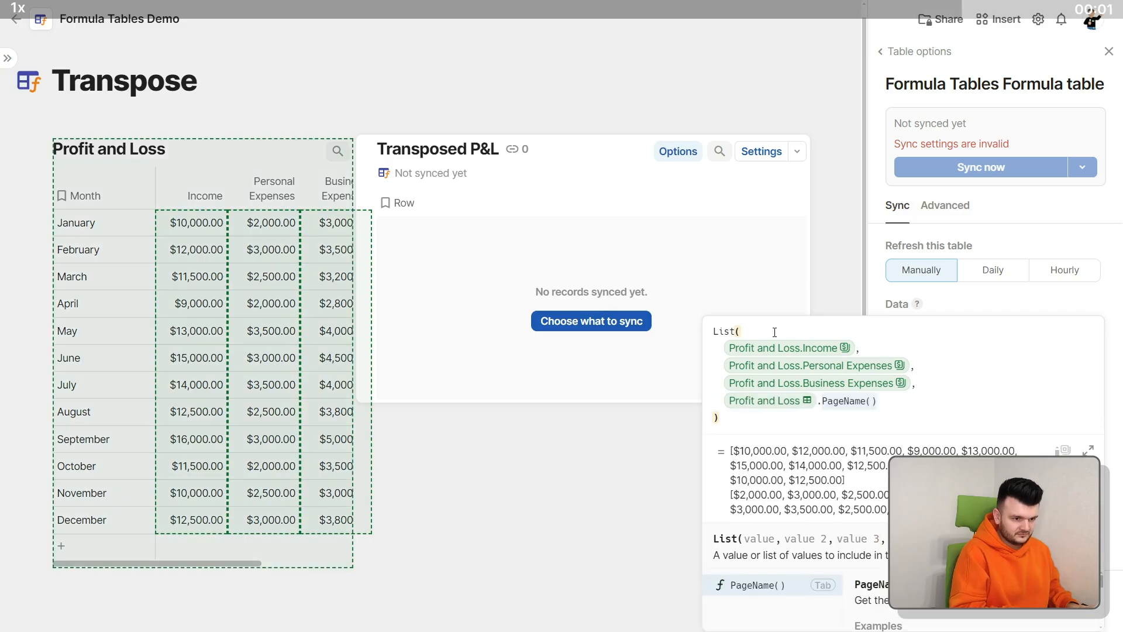
pyautogui.write('.Taxes')
pyautogui.press('Tab')
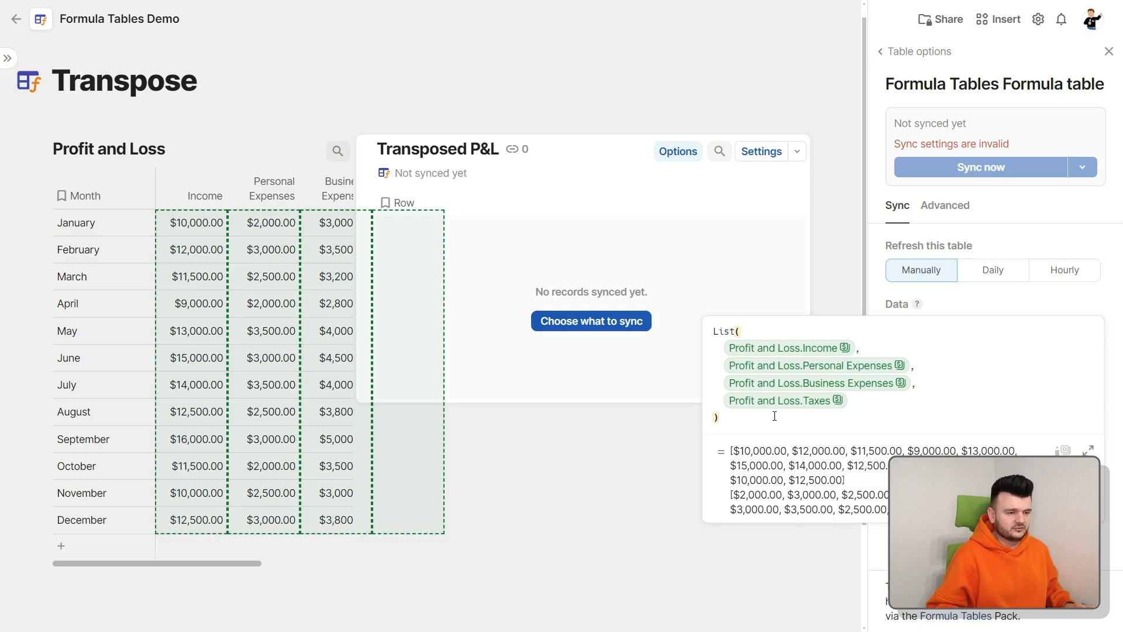
# - Append .WithName(M, Object("data", M.Splice(0, 0, ""))) to the List and save the Data formula
pyautogui.write('.WithName(M, Object("data", M.Splice(0, 0, "")) )')
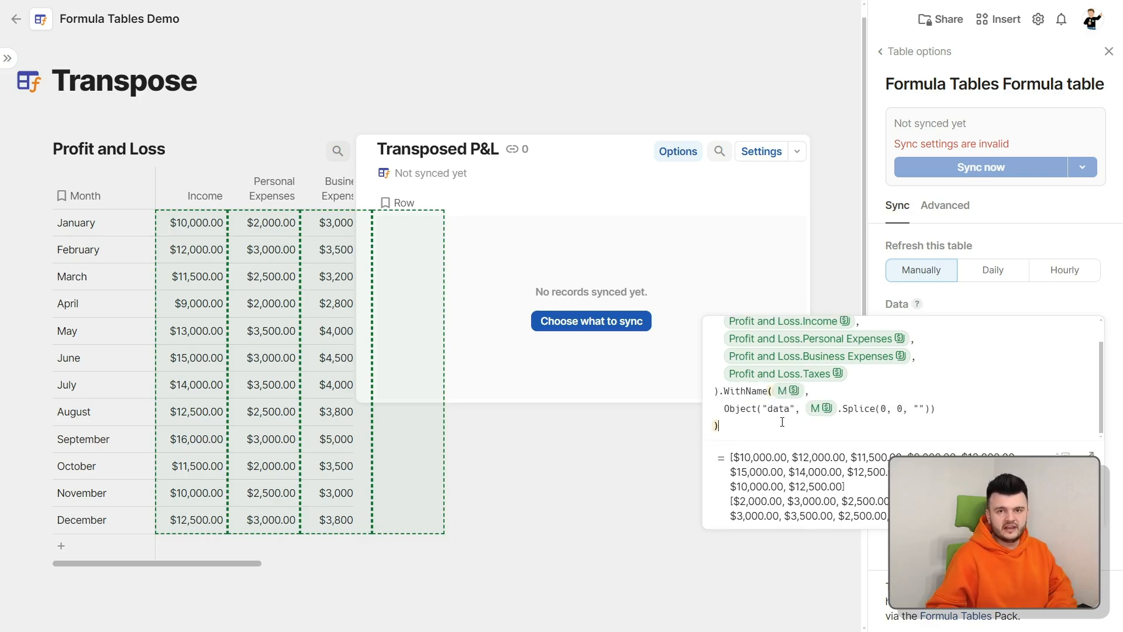
pyautogui.press('Return')
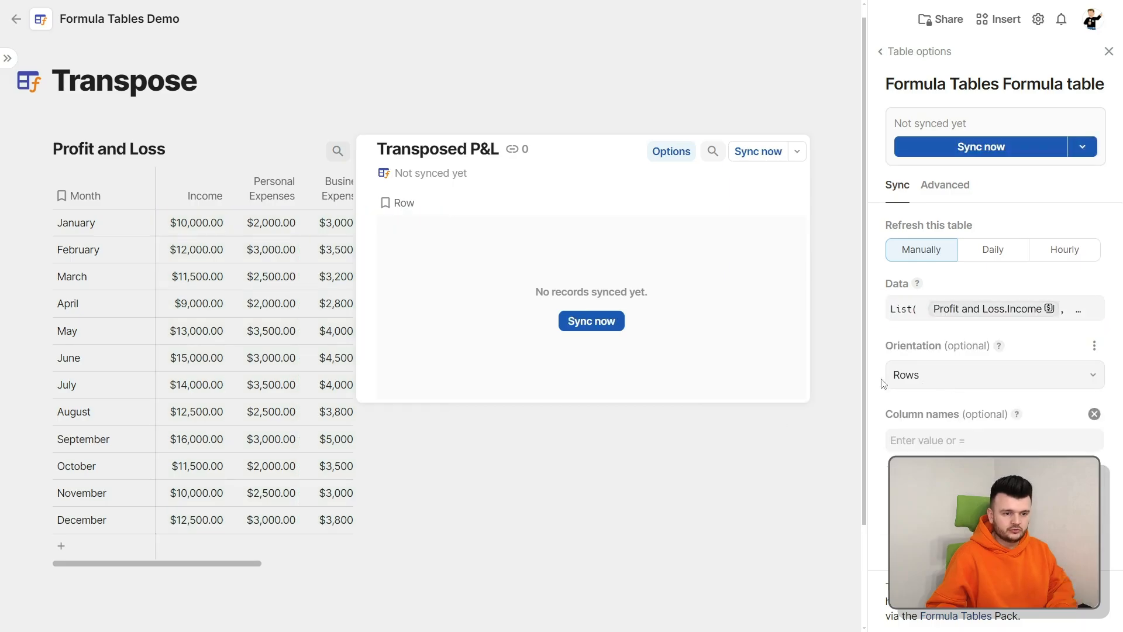
pyautogui.click(993, 310)
pyautogui.click(998, 286)
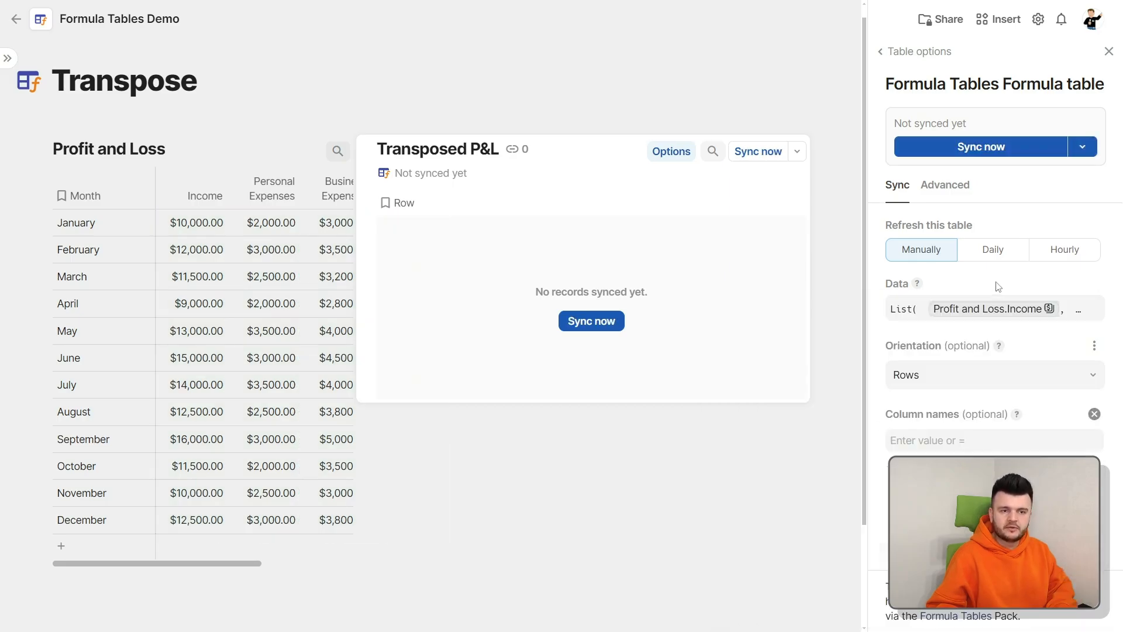
# - Set the column names to the formula Profit and Loss.Month.ForEach(CurrentValue.Left(3)) and sync the Transposed P&L table
pyautogui.click(987, 441)
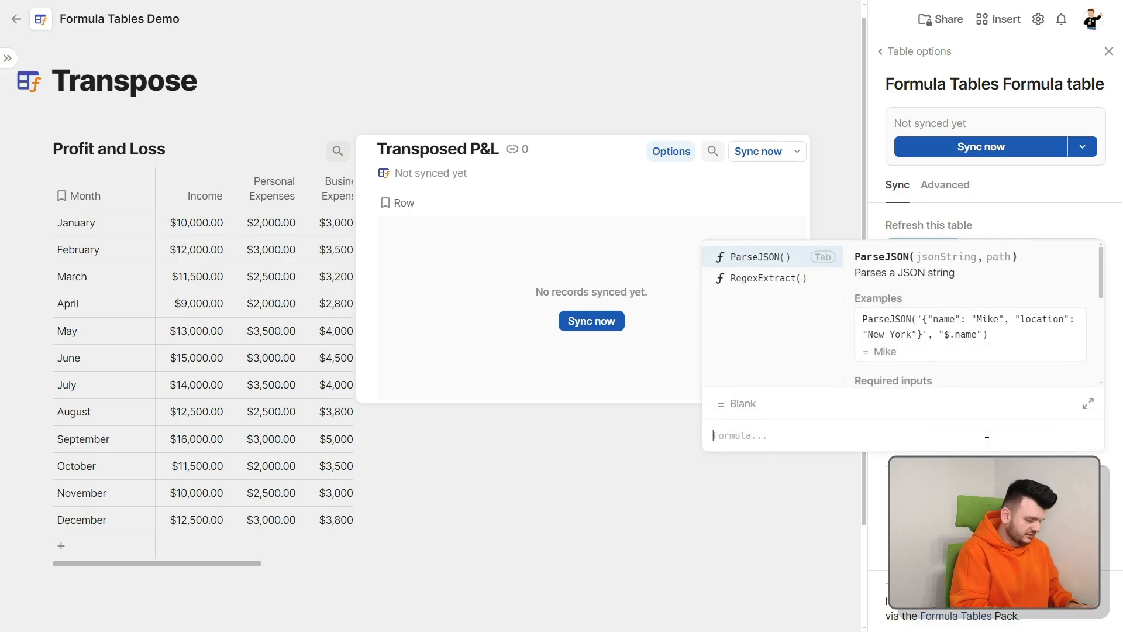
pyautogui.write('Profit and Loss.Month.')
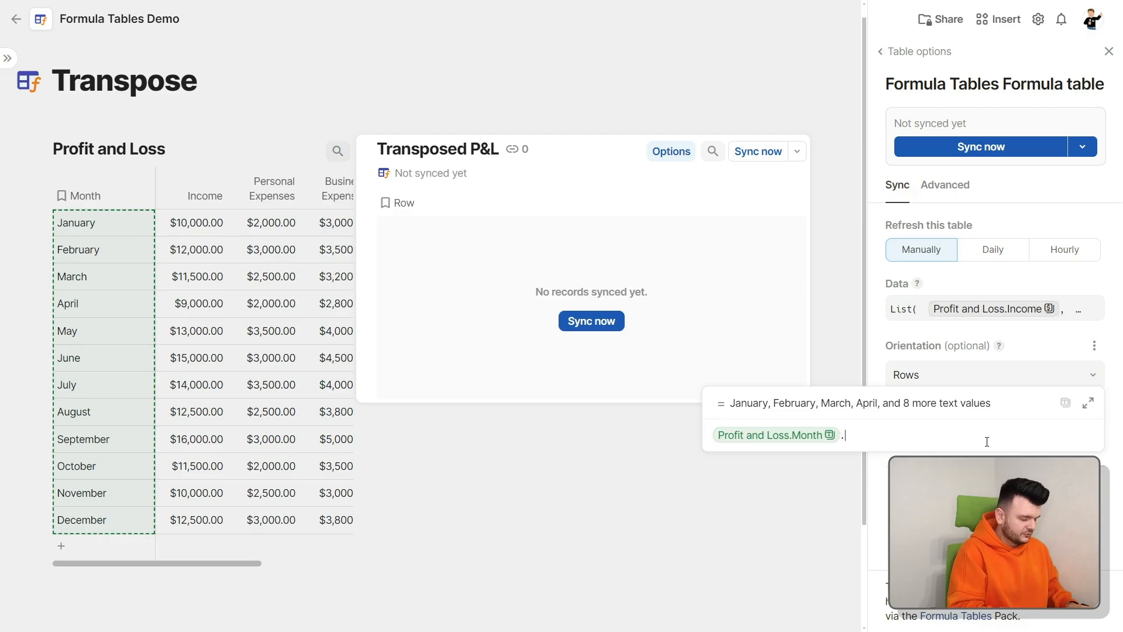
pyautogui.write('ForEach(CurrentValue')
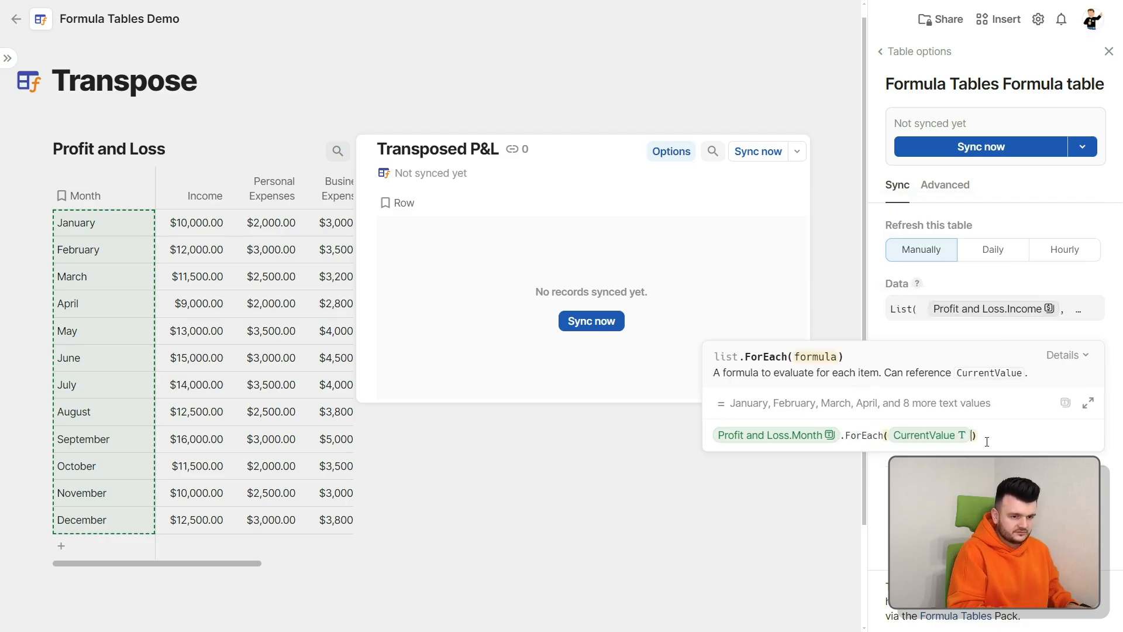
pyautogui.write('.Left(3')
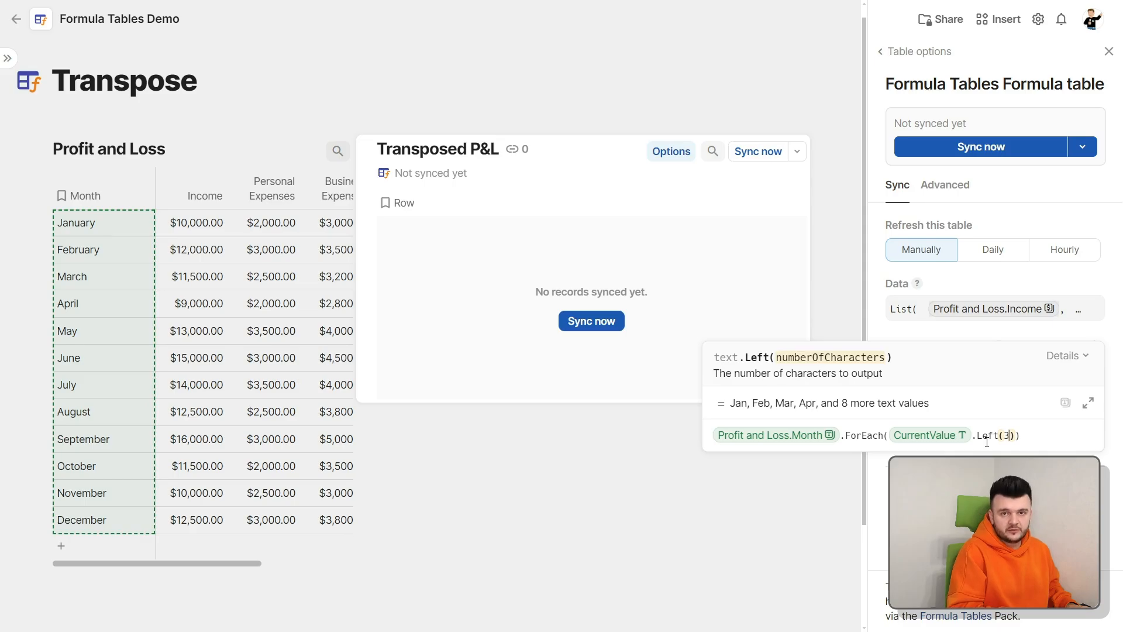
pyautogui.press('Return')
pyautogui.click(966, 148)
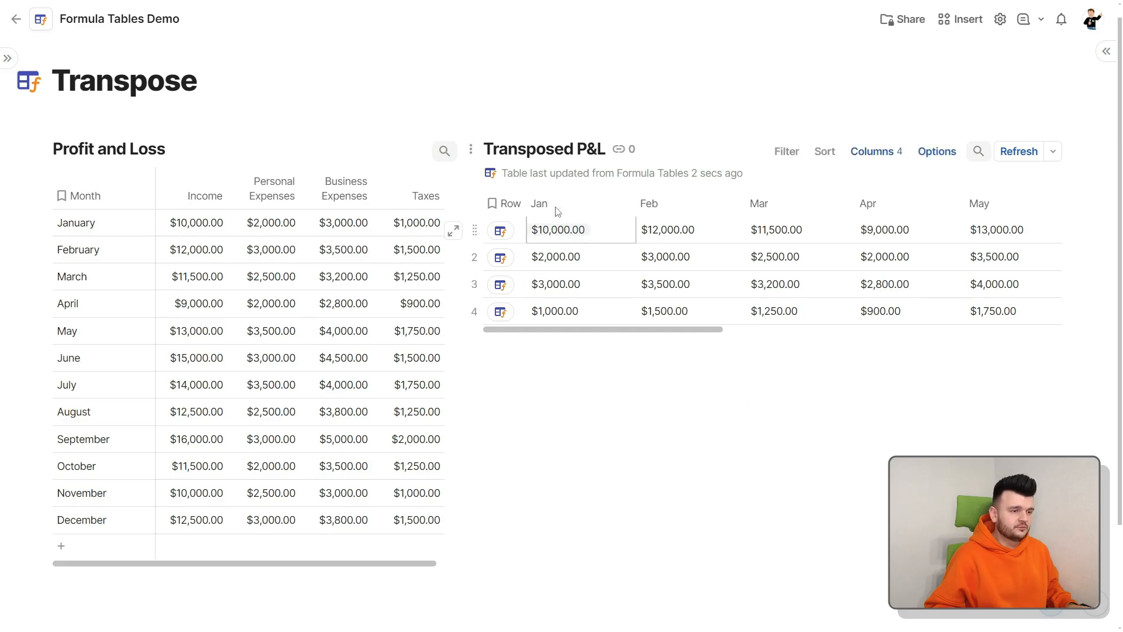
# - Narrow the month columns of Transposed P&L and insert a column named Measure before Jan
pyautogui.moveTo(524, 329); pyautogui.dragTo(864, 325)
pyautogui.moveTo(913, 203); pyautogui.dragTo(871, 204)
pyautogui.click(586, 203)
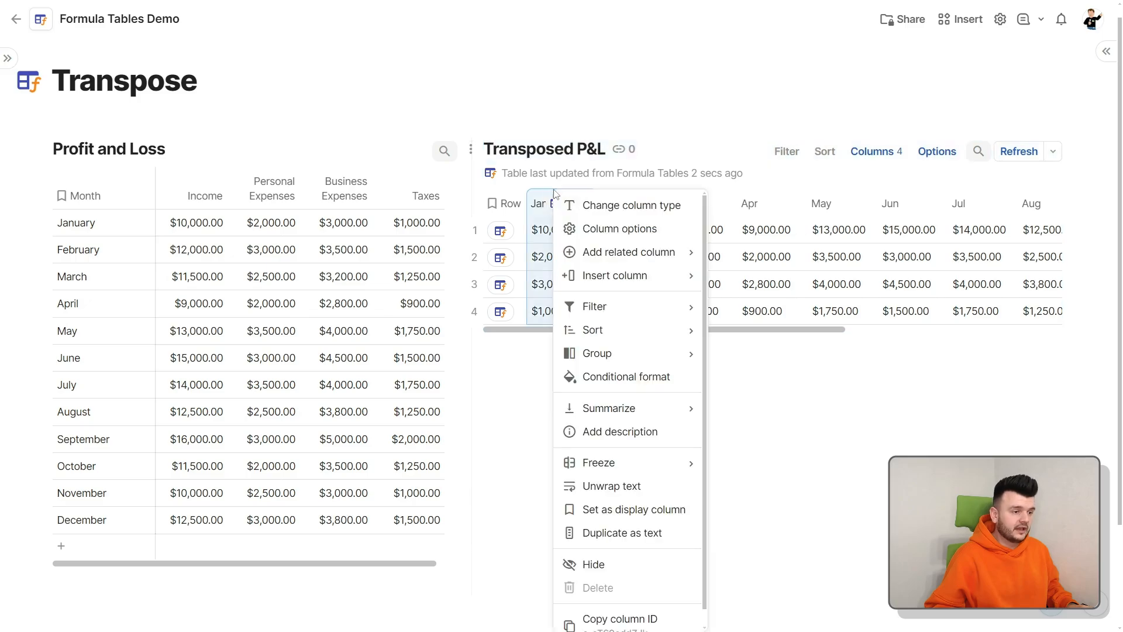
pyautogui.moveTo(614, 276)
pyautogui.click(738, 277)
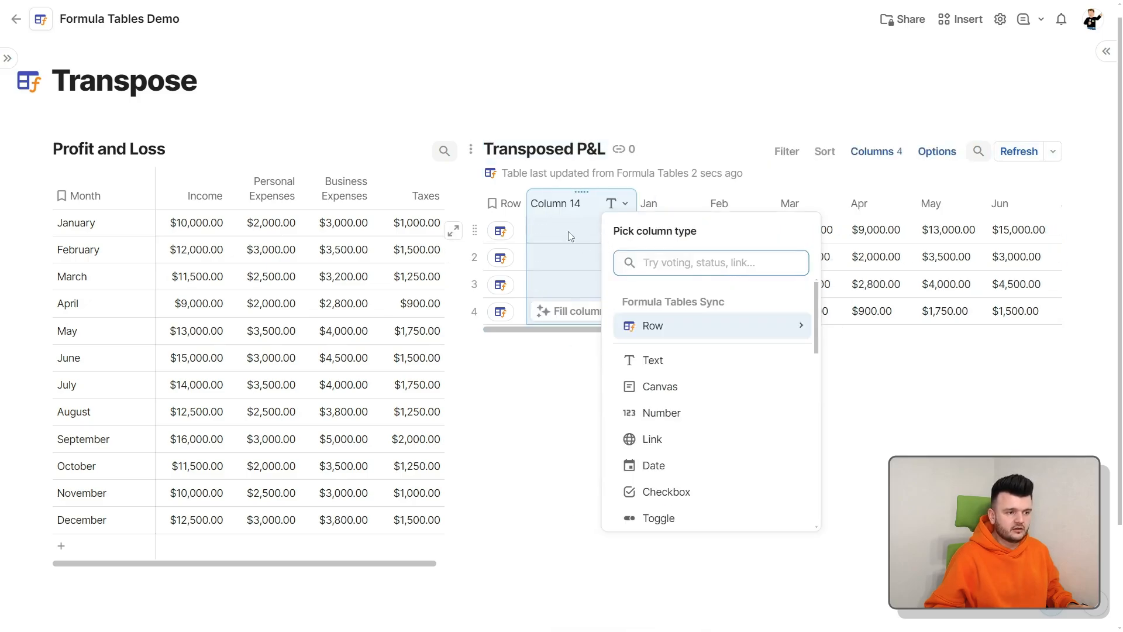
pyautogui.click(583, 209)
pyautogui.write('Measure')
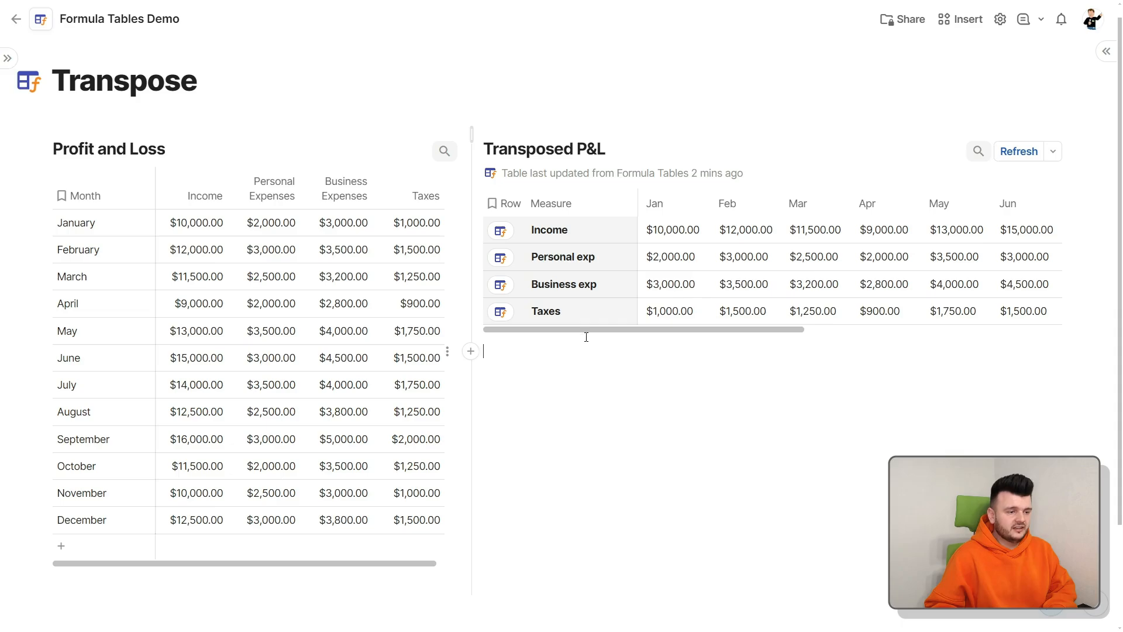
# - Compare the Profit and Loss table's Personal Expenses, Business Expenses and Taxes columns with the Transposed P&L layout
pyautogui.moveTo(586, 337); pyautogui.dragTo(799, 334)
pyautogui.click(399, 331)
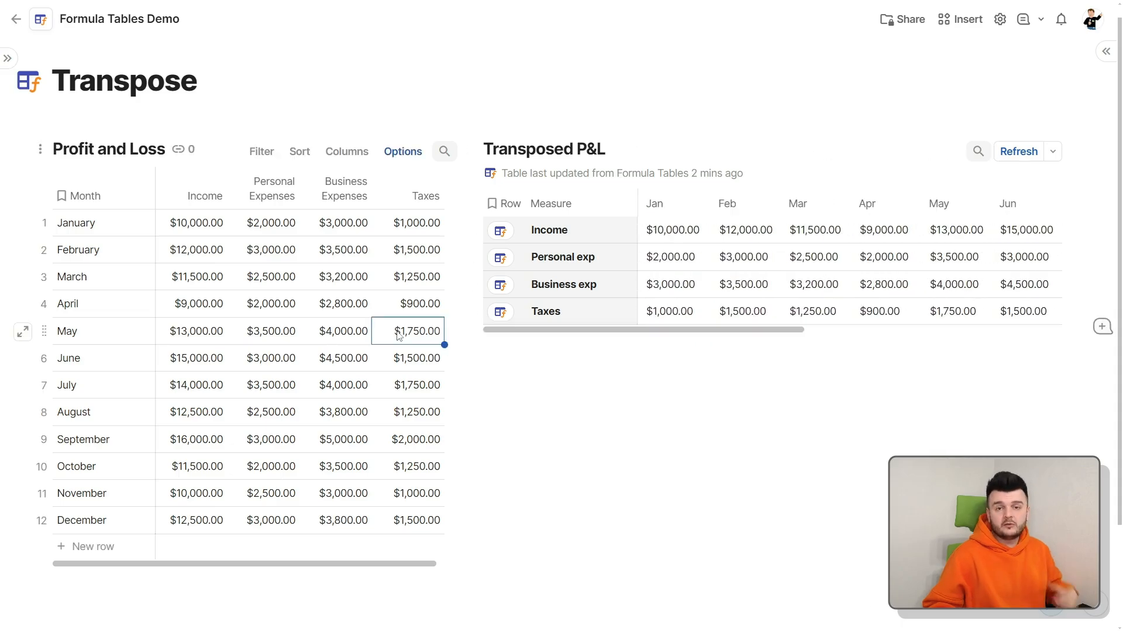
pyautogui.click(273, 181)
pyautogui.keyDown('shift'); pyautogui.click(405, 180); pyautogui.keyUp('shift')
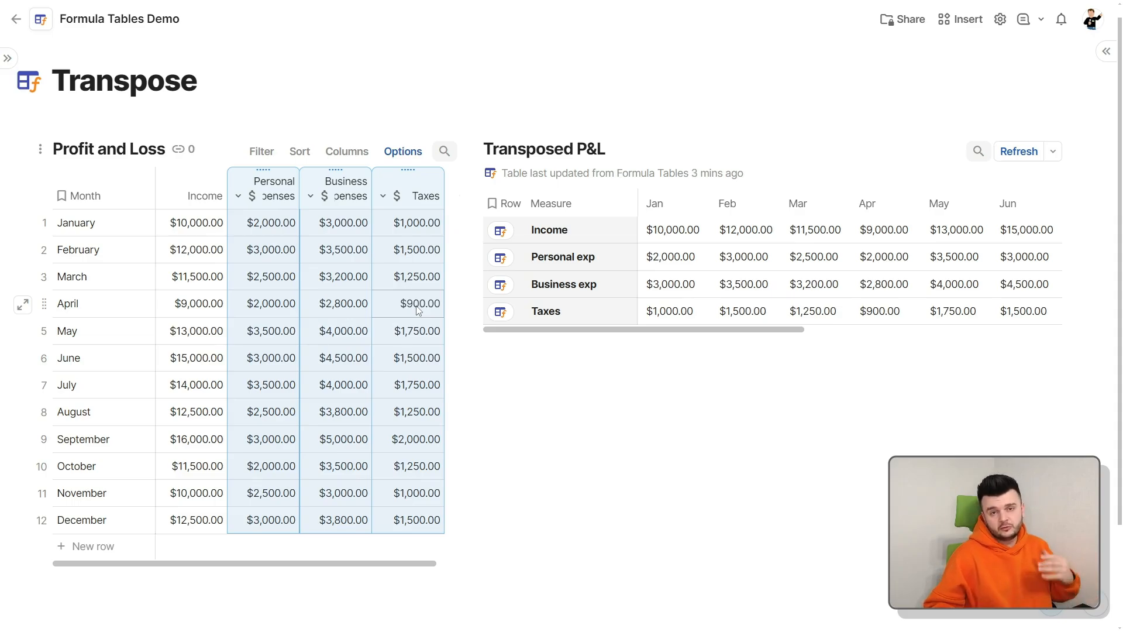
pyautogui.click(386, 183)
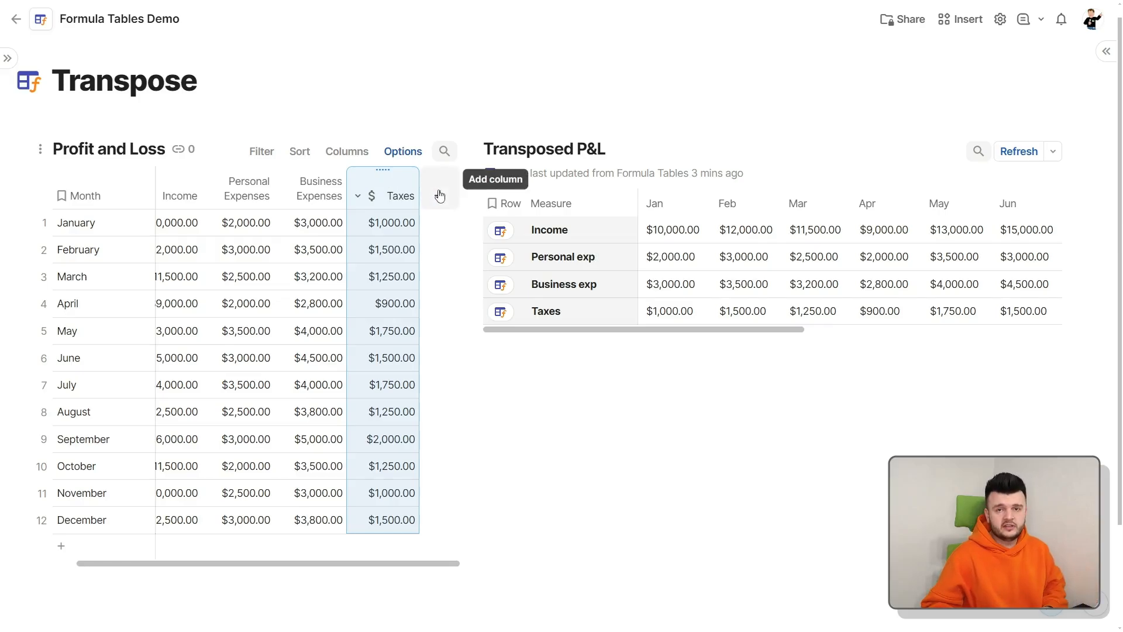
pyautogui.moveTo(257, 226); pyautogui.dragTo(414, 230)
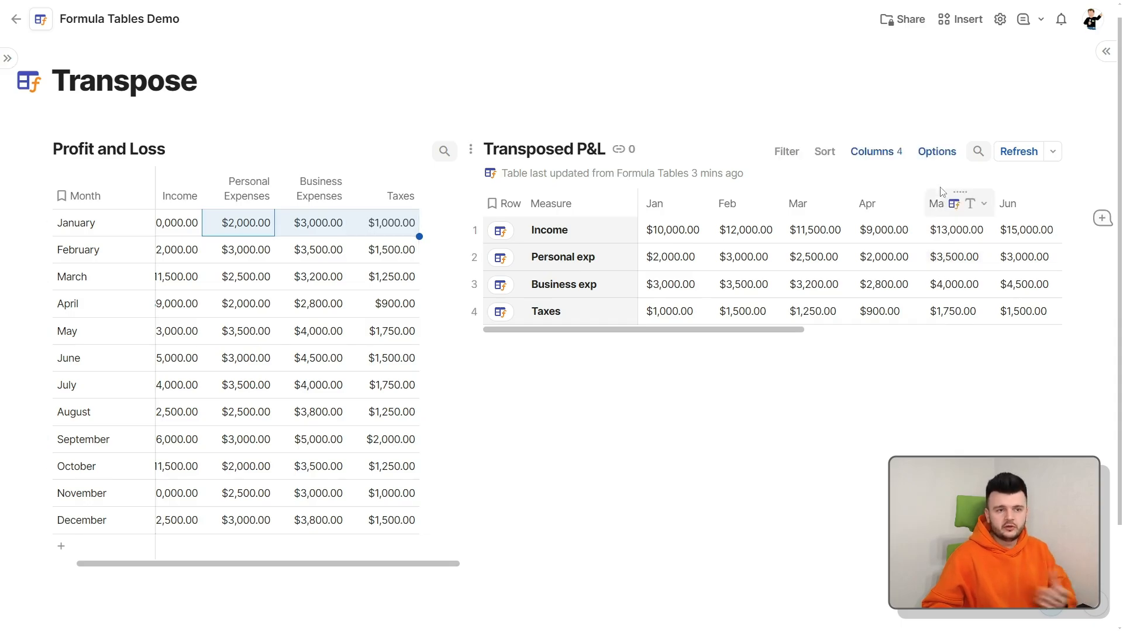
# - Open the Transposed P&L table's Data formula and add Profit and Loss.ForEach() as a fifth List item after Profit and Loss.Taxes
pyautogui.click(936, 153)
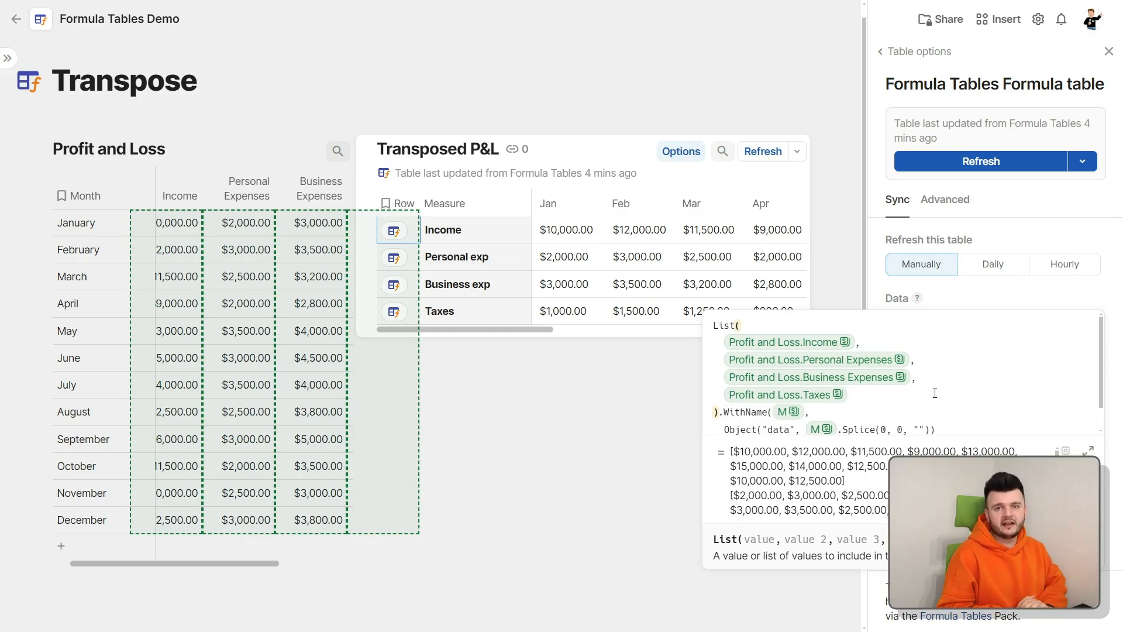
pyautogui.scroll(-1, 803, 395)
pyautogui.write(',')
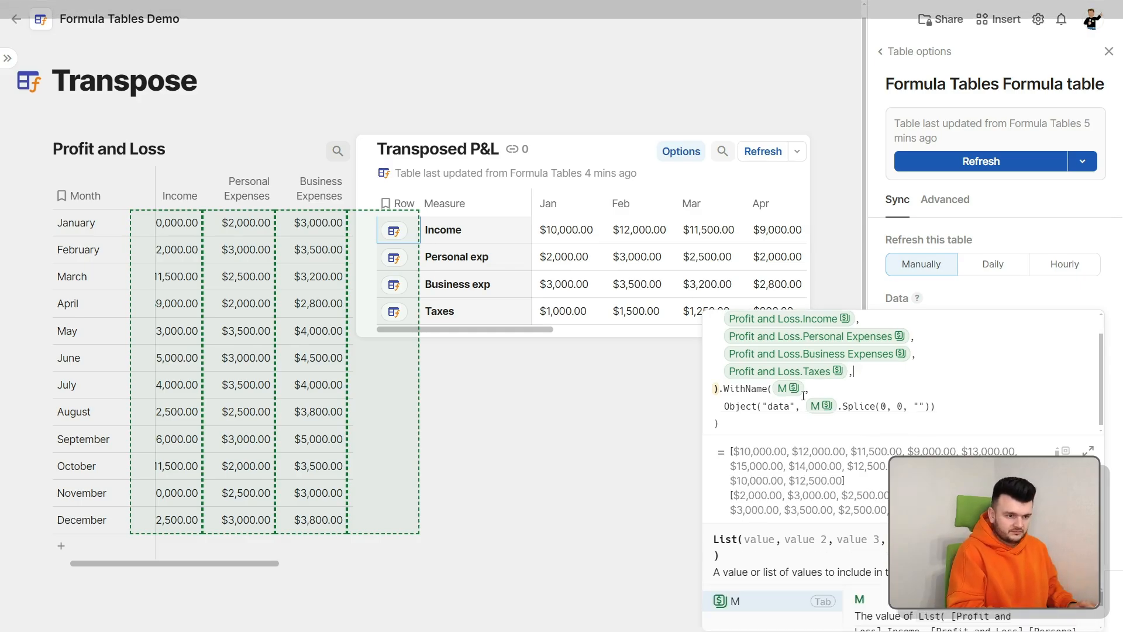
pyautogui.hotkey('shift', 'Return')
pyautogui.write('Profit and Loss')
pyautogui.press('Tab')
pyautogui.write('.For')
pyautogui.press('Tab')
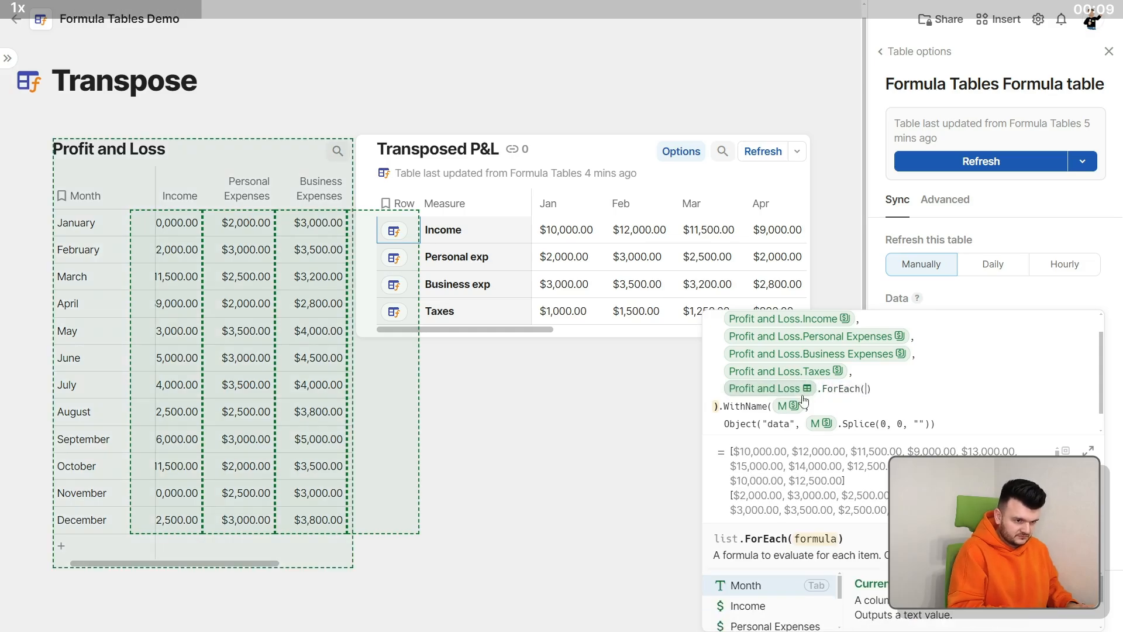
# - Enter CurrentValue.Personal Expenses as the first term of the new ForEach expression
pyautogui.hotkey('shift', 'Return')
pyautogui.write('CurrentValue')
pyautogui.press('Tab')
pyautogui.write('.Pe')
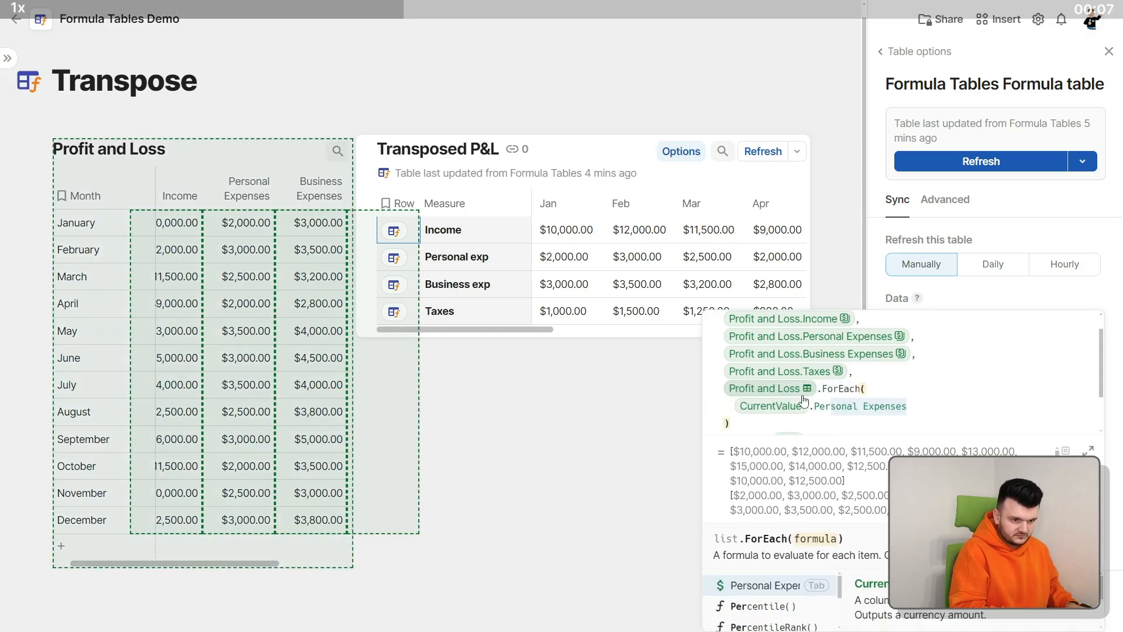
pyautogui.press('Tab')
# - Extend the ForEach expression with + CurrentValue.Business Expenses + CurrentValue.Taxes
pyautogui.write('+ Cuy')
pyautogui.press('BackSpace')
pyautogui.write('rrentValue')
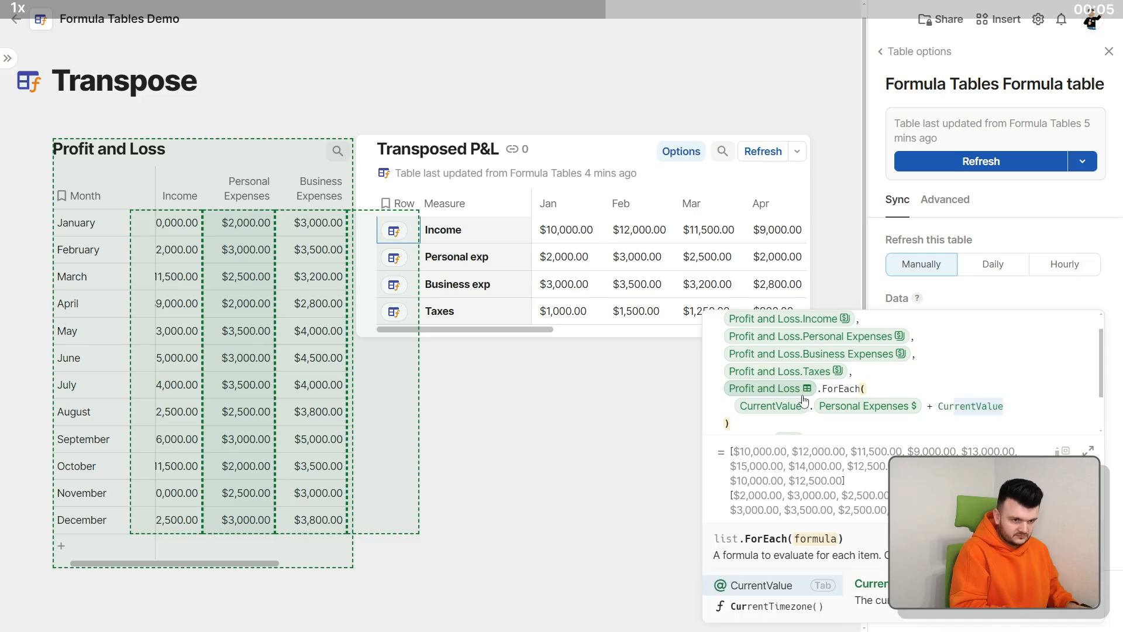
pyautogui.press('Tab')
pyautogui.write('.Business Expenses')
pyautogui.press('Tab')
pyautogui.write('+ CurrentValue')
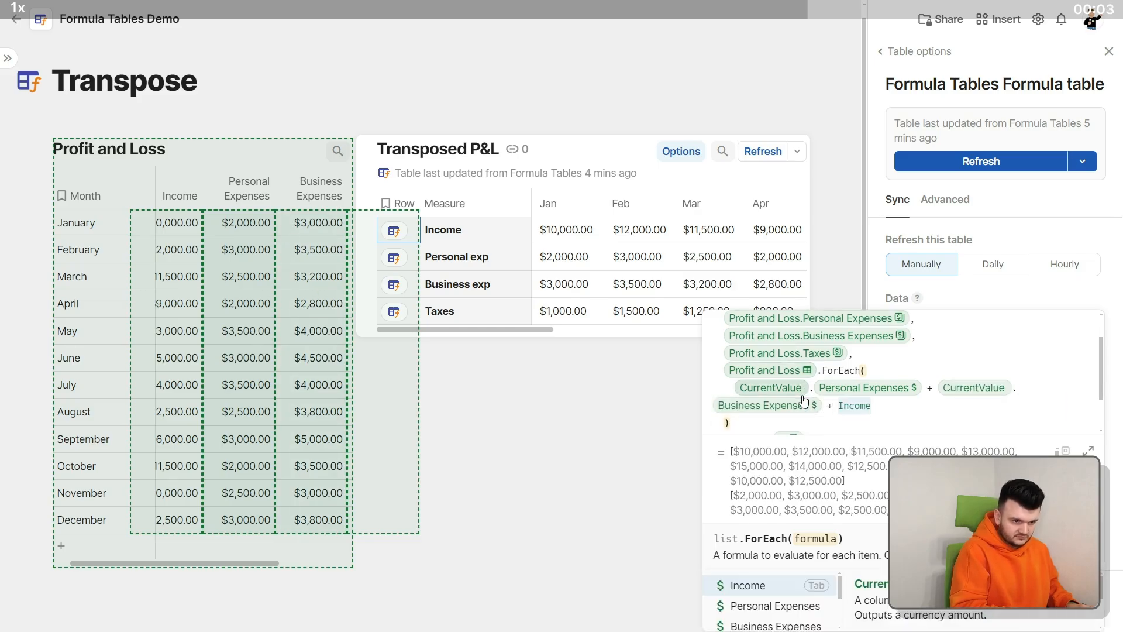
pyautogui.press('Tab')
pyautogui.write('.Ta')
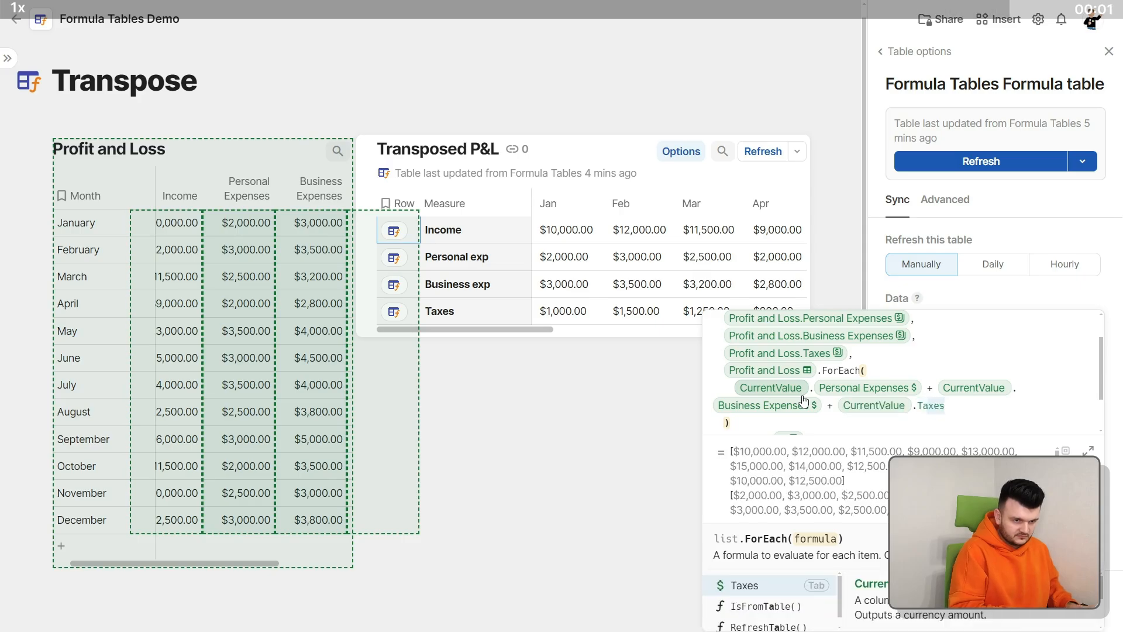
pyautogui.press('Tab')
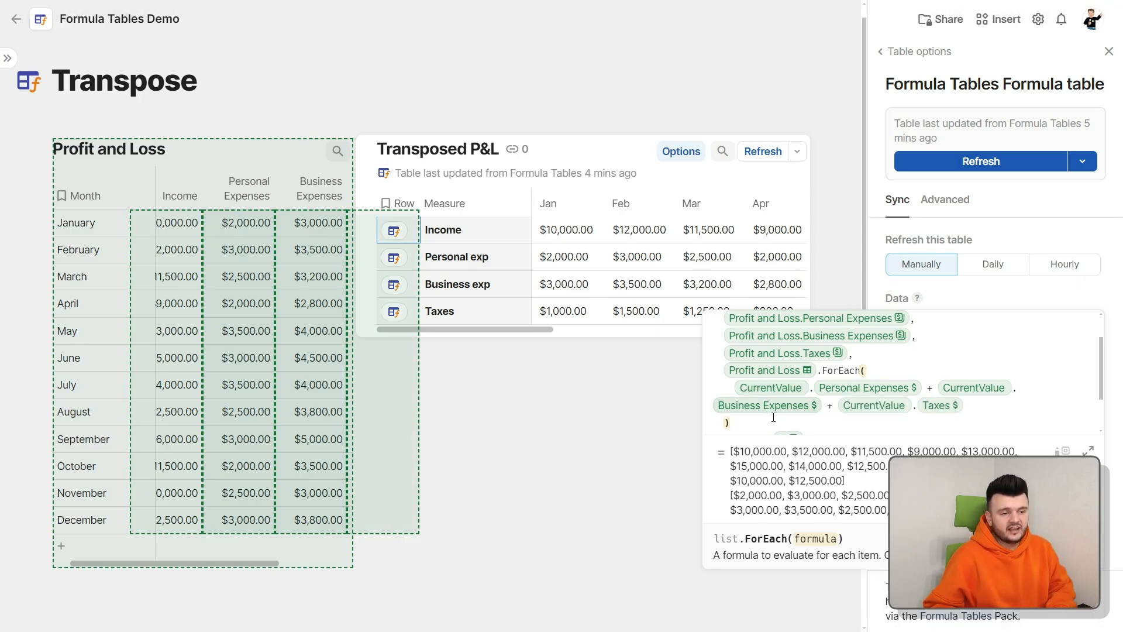
# - Save the extended Data formula and refresh the Transposed P&L table
pyautogui.moveTo(773, 417); pyautogui.dragTo(739, 379)
pyautogui.click(831, 427)
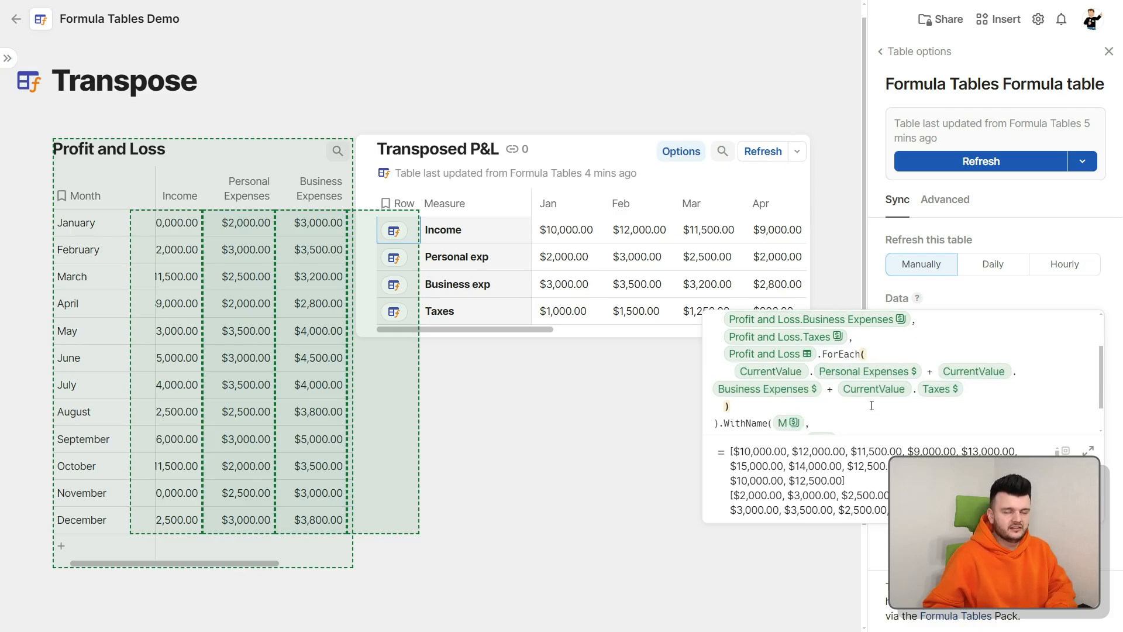
pyautogui.press('Return')
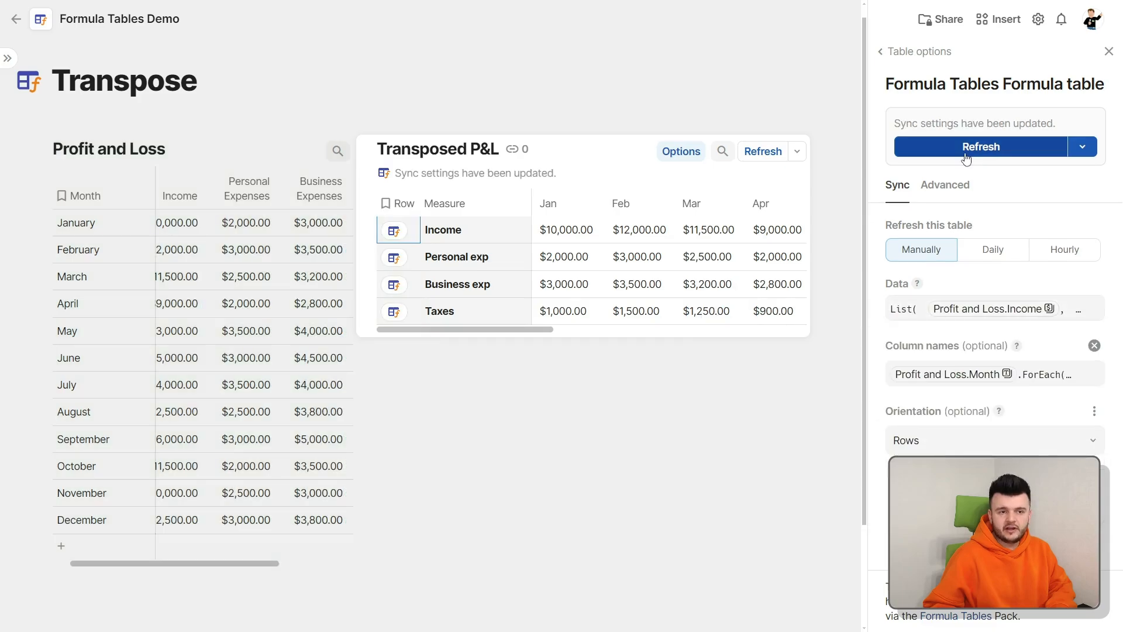
# - Label the new fifth row of Transposed P&L as All expenses in the Measure column
pyautogui.click(508, 338)
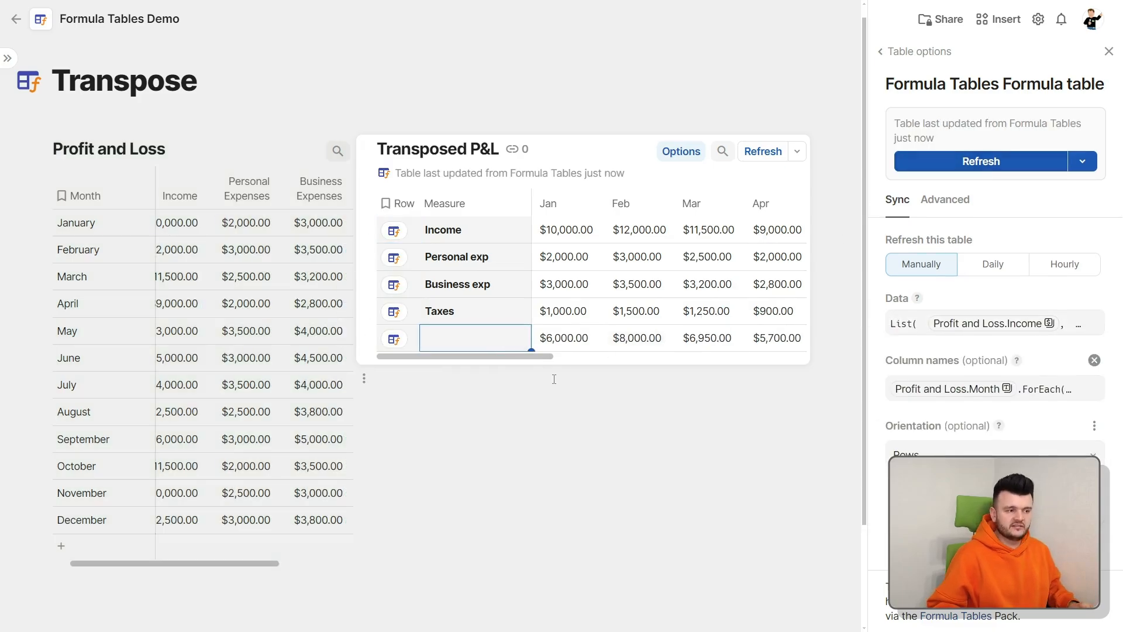
pyautogui.write('All expenses')
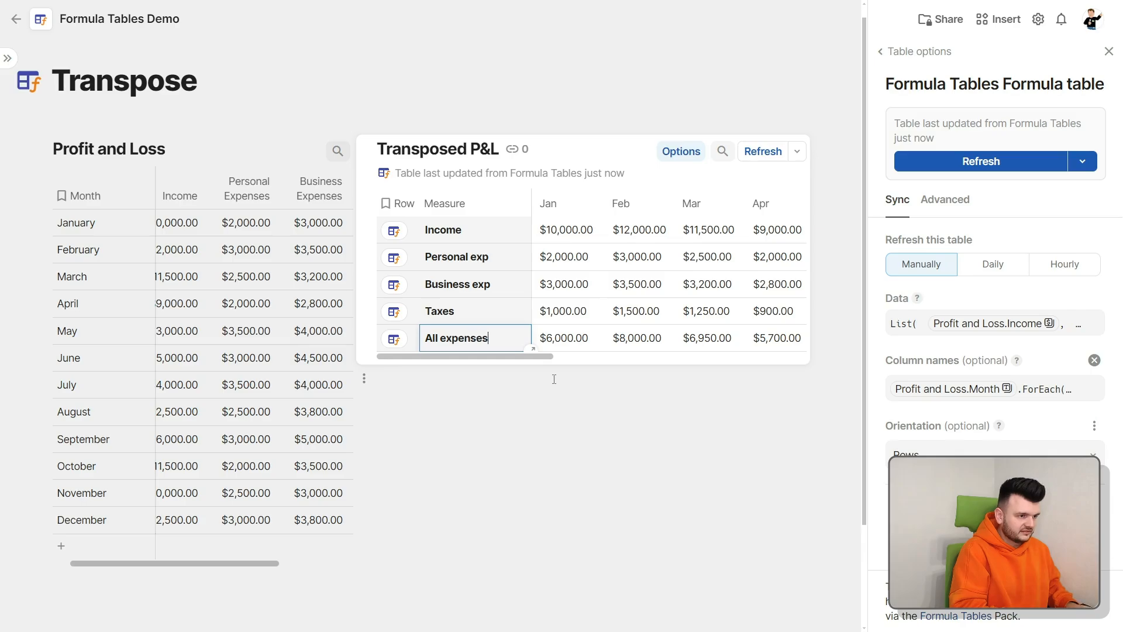
pyautogui.press('Return')
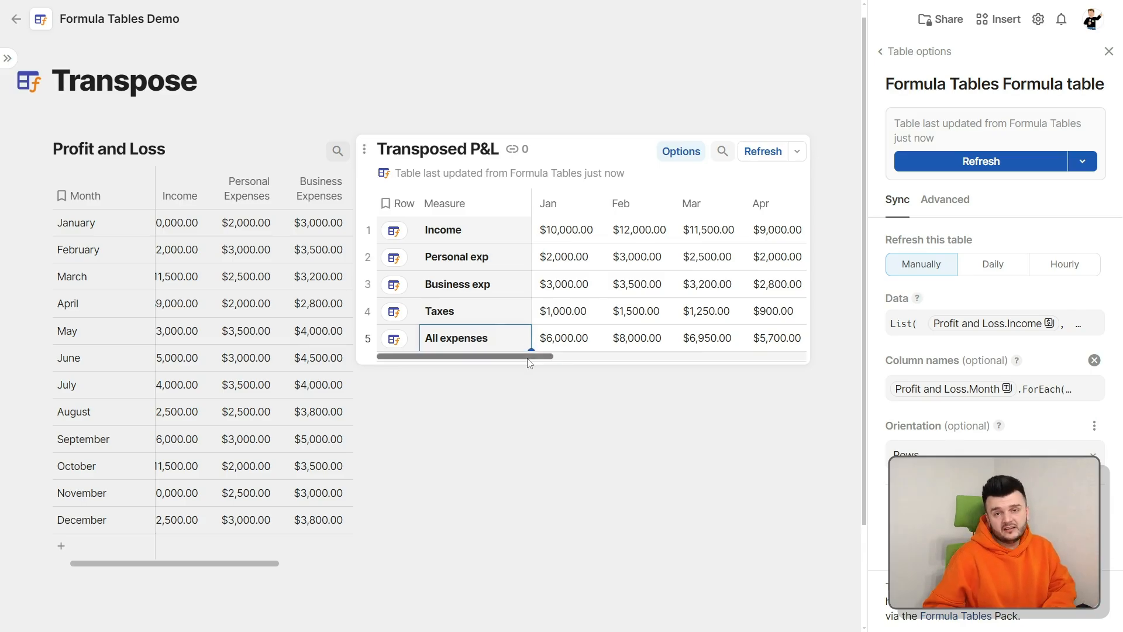
# - Try to total the months in a new column after Dec, using a formula that starts with Jan + Feb
pyautogui.moveTo(529, 363); pyautogui.dragTo(752, 364)
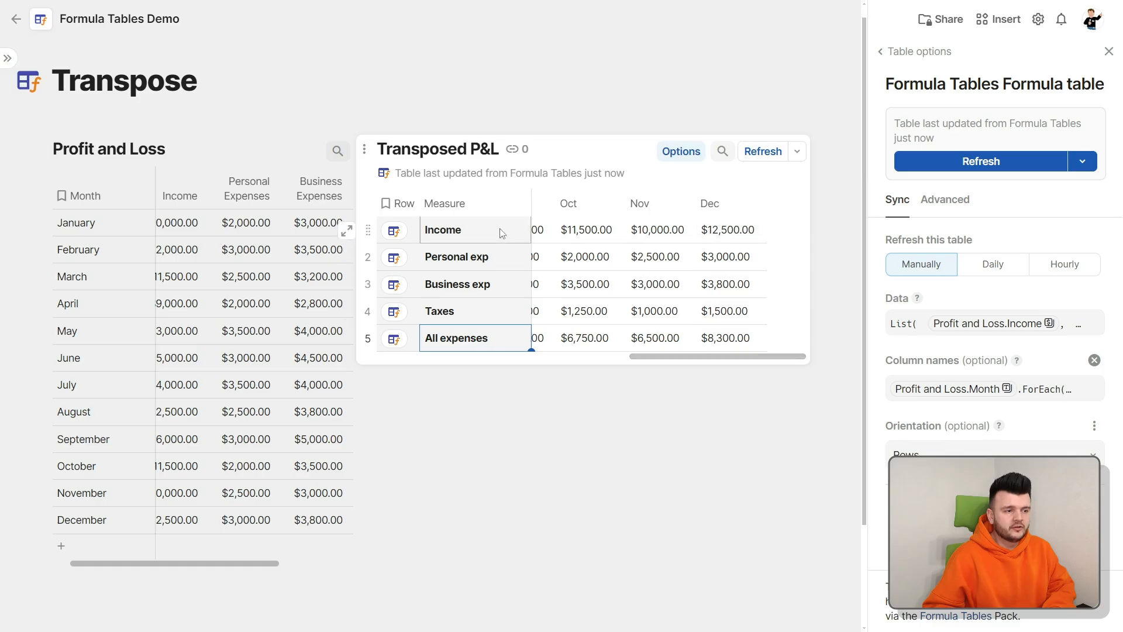
pyautogui.click(702, 199)
pyautogui.click(777, 203)
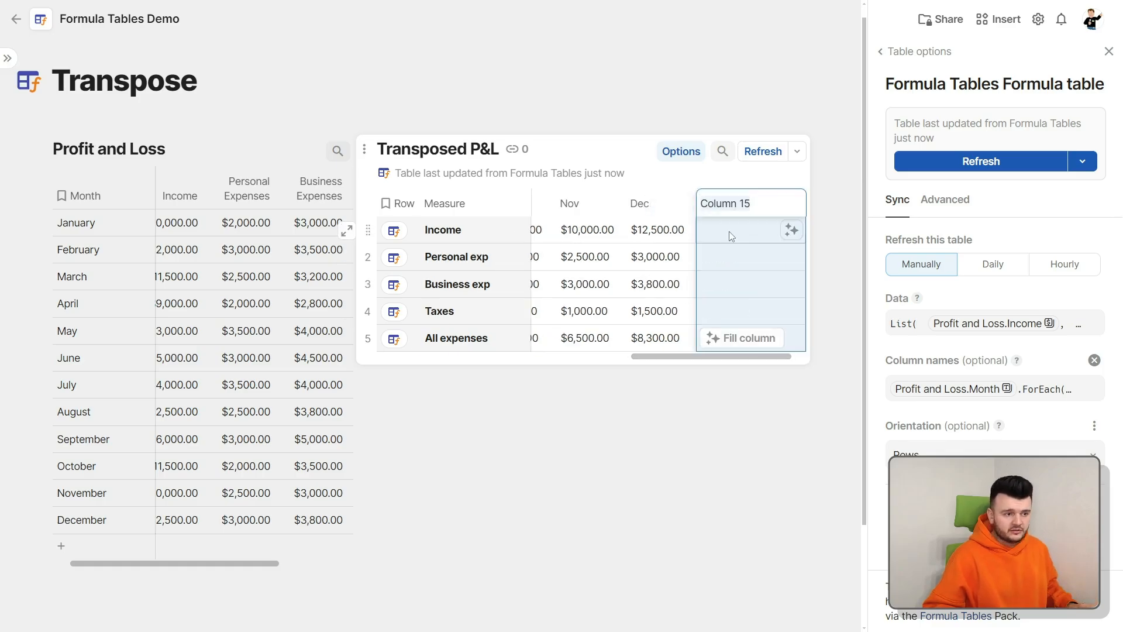
pyautogui.click(730, 235)
pyautogui.write('=')
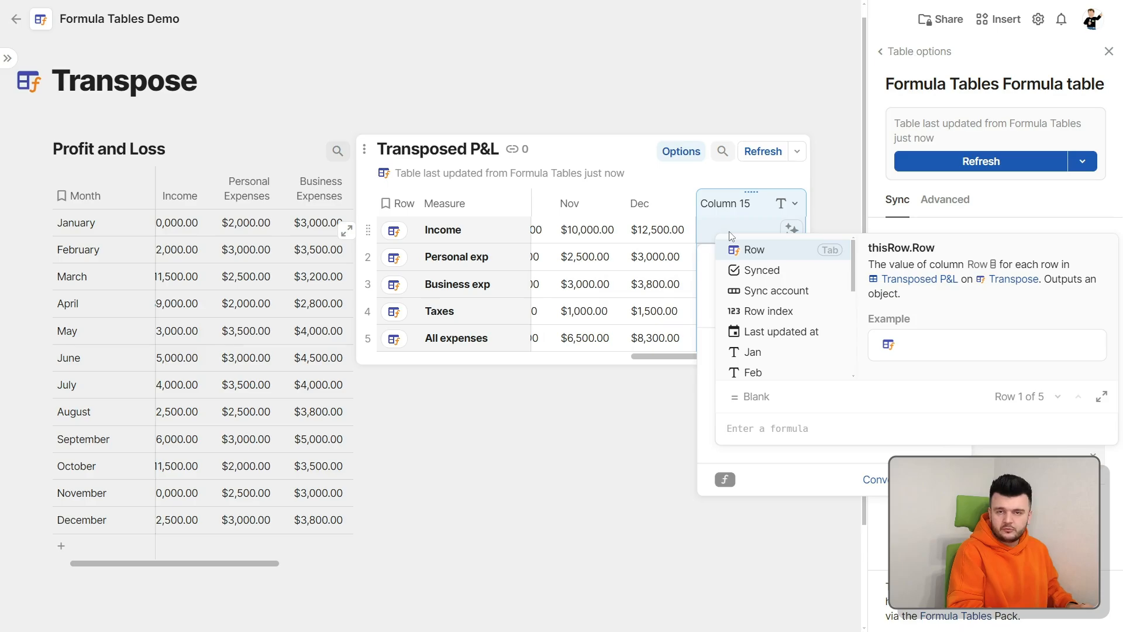
pyautogui.write('Jan')
pyautogui.press('Tab')
pyautogui.write('+Feb')
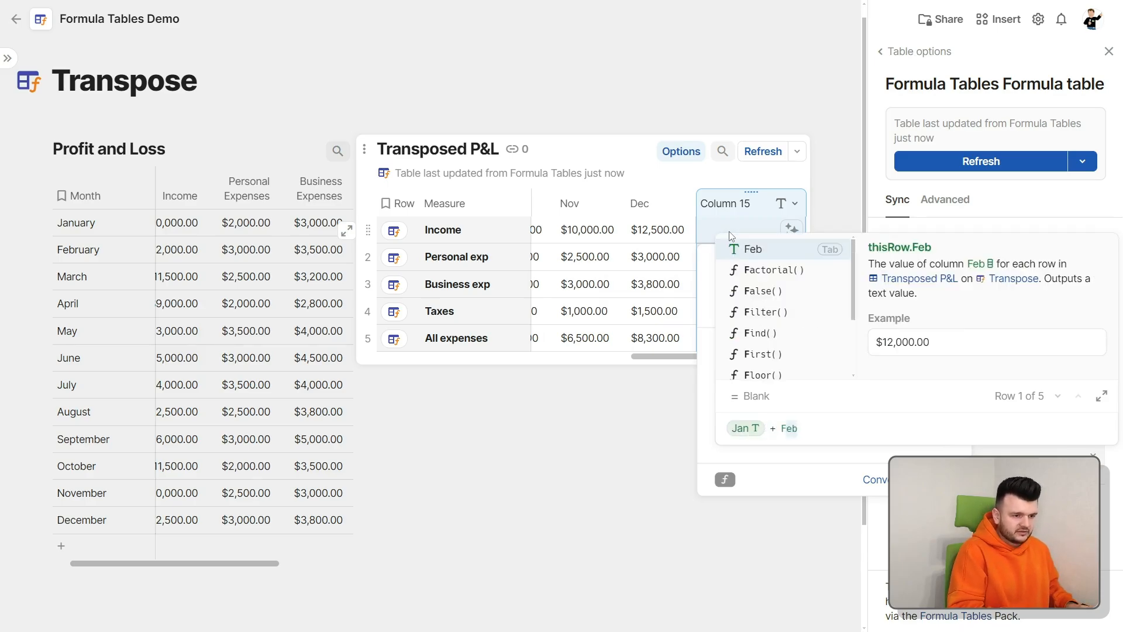
pyautogui.press('Tab')
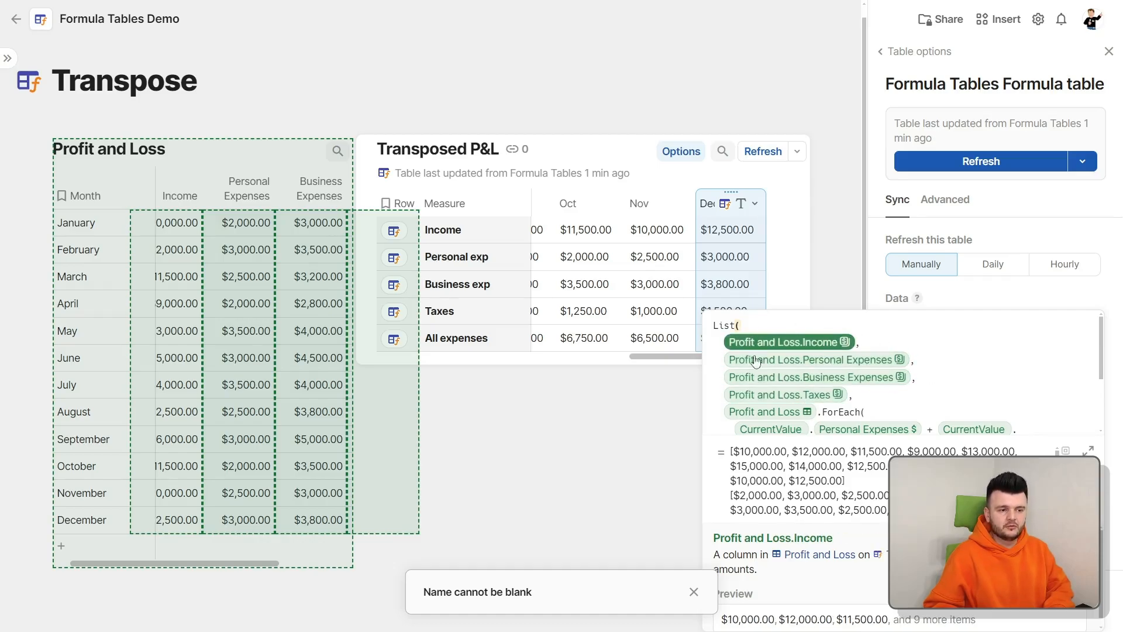
# - Append .ListCombine() to Profit and Loss.Income in the Data formula
pyautogui.click(935, 344)
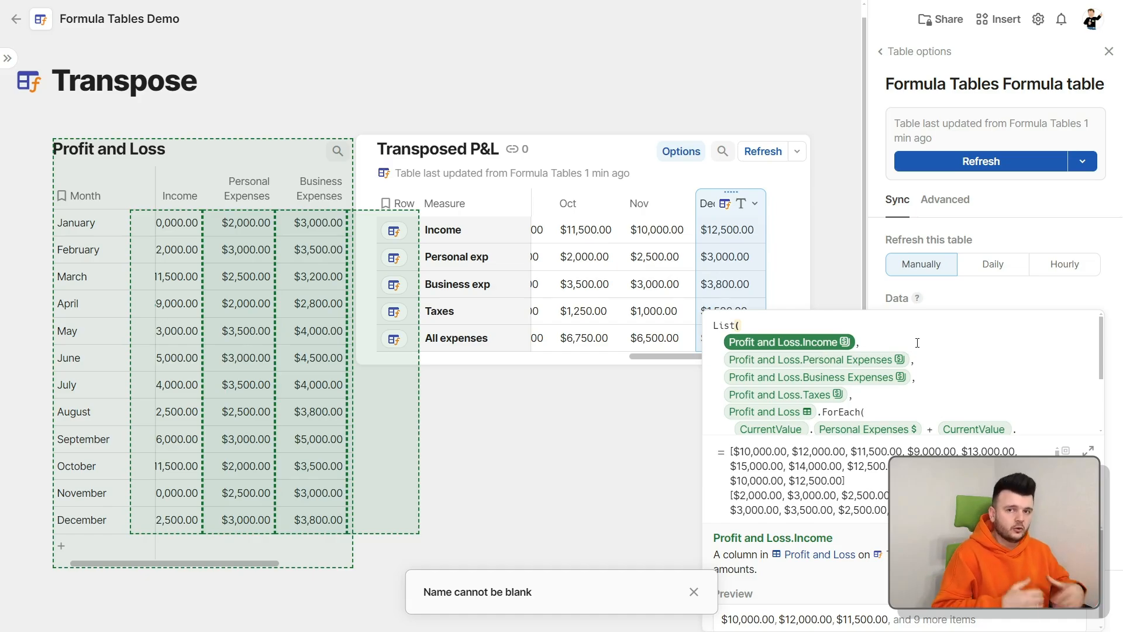
pyautogui.press('Right')
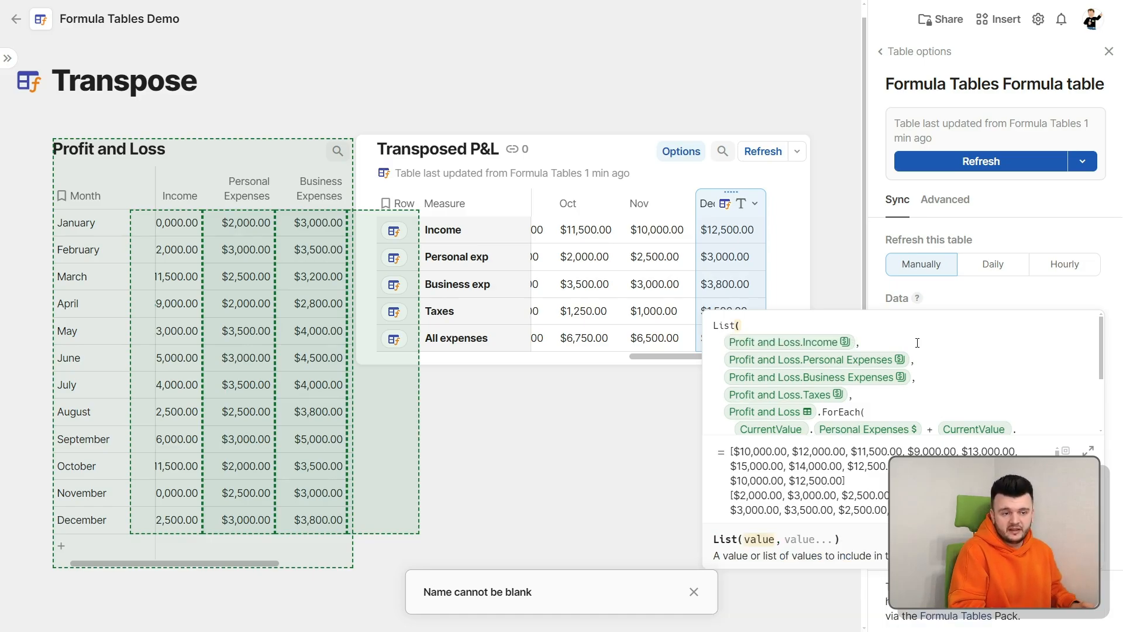
pyautogui.write('.List()')
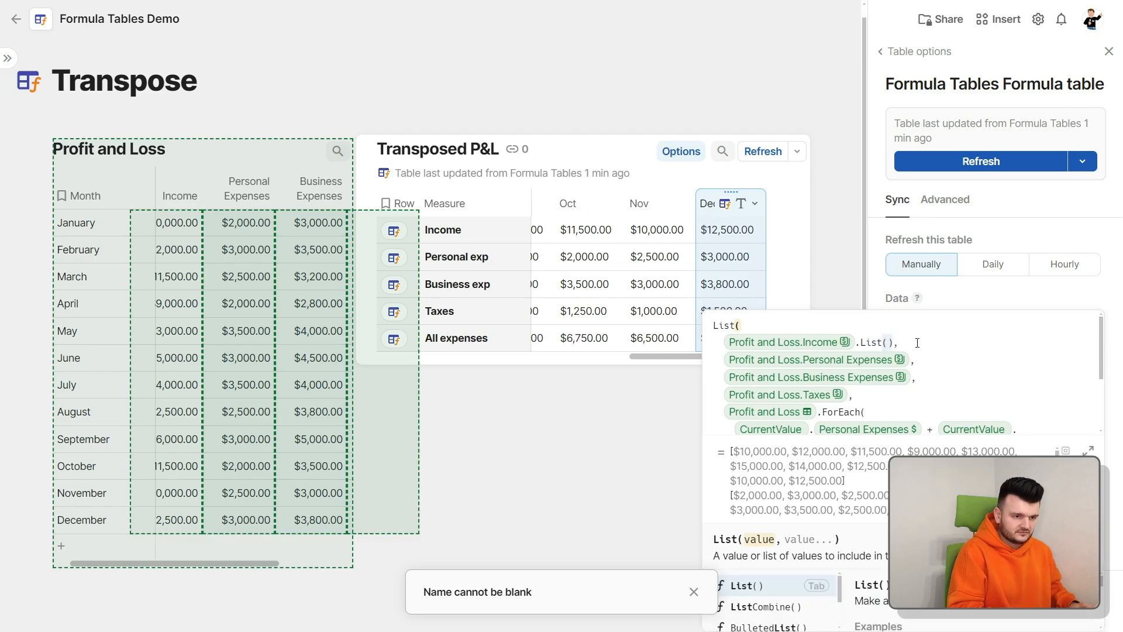
pyautogui.write('Combine()')
pyautogui.press('Tab')
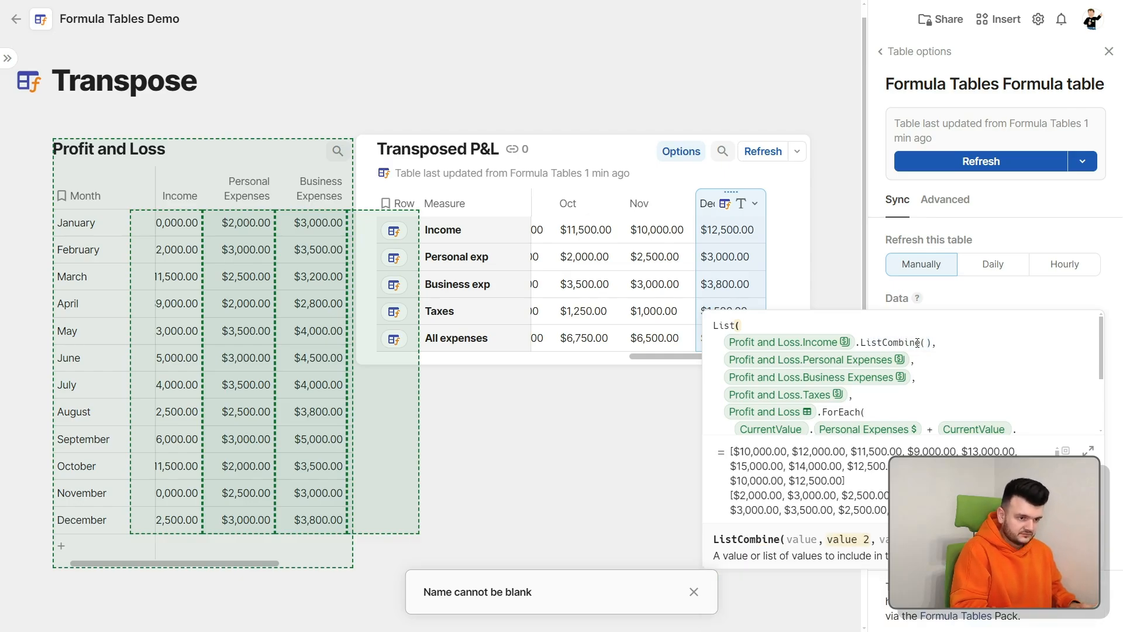
# - Enter Profit and Loss.Income.Sum() as the argument of the Income list's ListCombine
pyautogui.write('Profit and Loss')
pyautogui.press('Tab')
pyautogui.write('.')
pyautogui.write('u')
pyautogui.press('BackSpace')
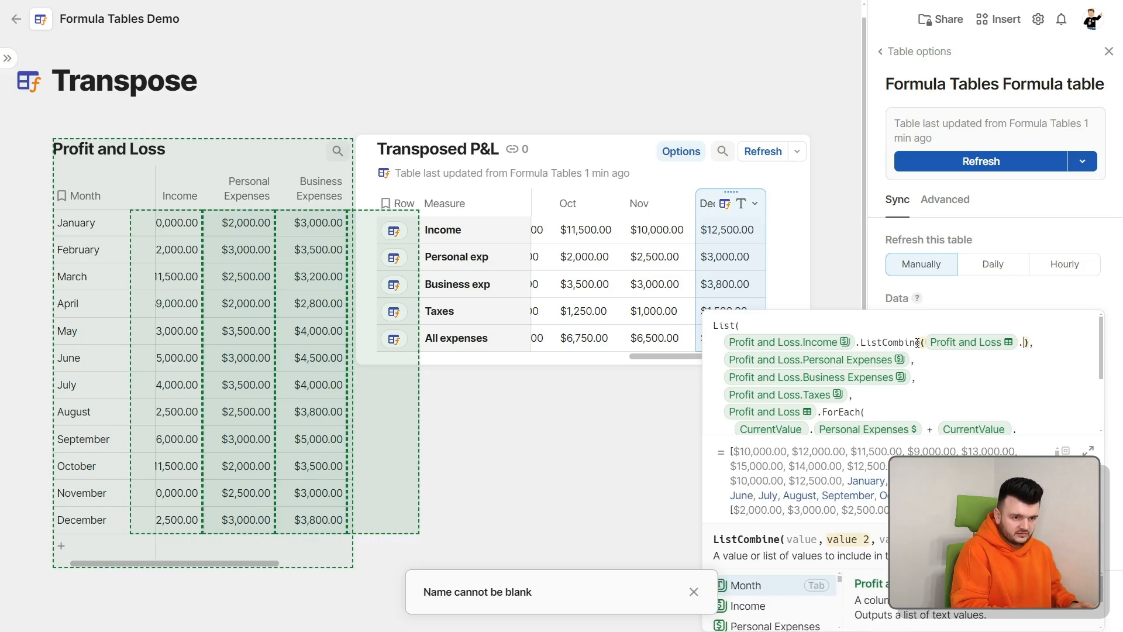
pyautogui.write('Income')
pyautogui.press('Tab')
pyautogui.write('.Su')
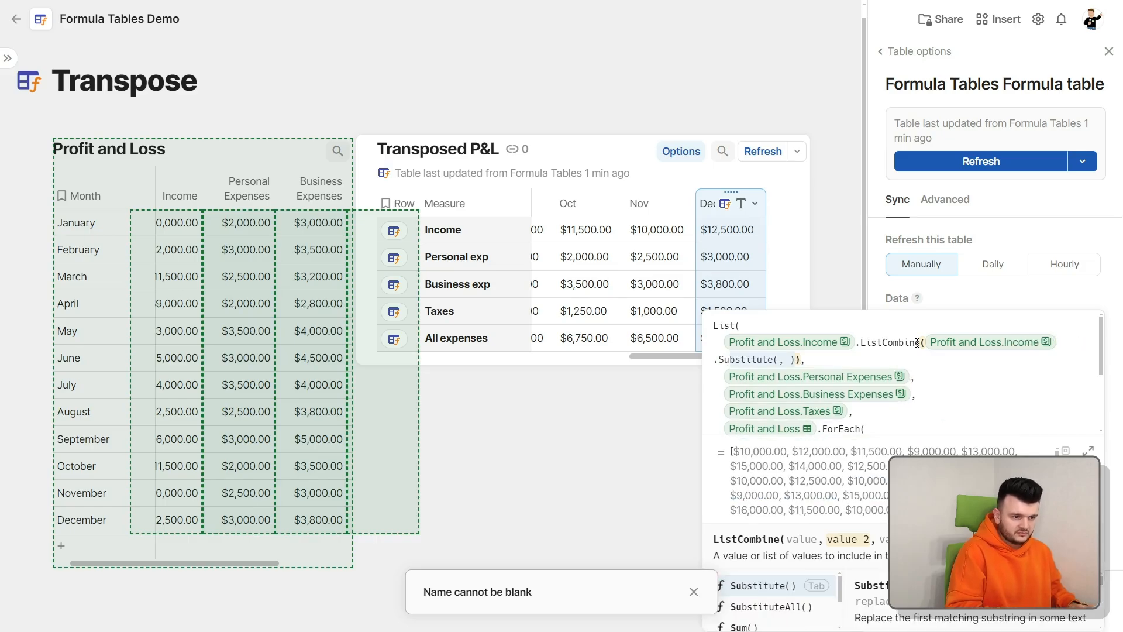
pyautogui.write('m(')
pyautogui.press('Tab')
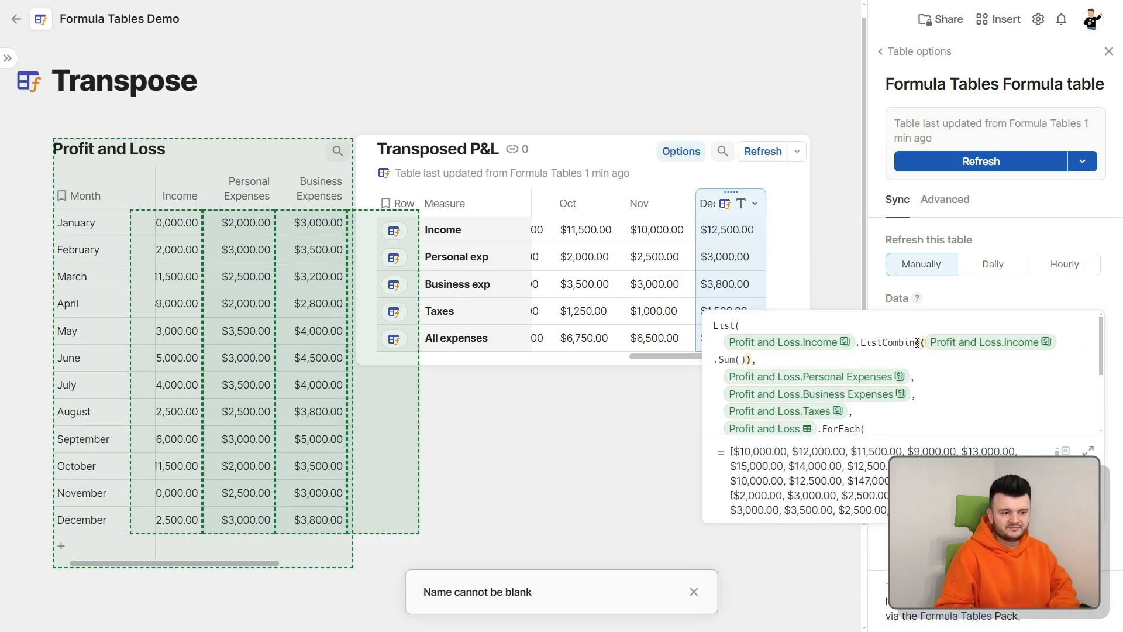
# - Expand the Data formula editor and append ListCombine with each column's own Sum() to the Personal Expenses, Business Expenses and Taxes lists
pyautogui.click(1088, 451)
pyautogui.moveTo(794, 127); pyautogui.dragTo(800, 151)
pyautogui.moveTo(427, 211); pyautogui.dragTo(250, 178)
pyautogui.click(429, 197)
# - Append .WithName(TotalExpenses, TotalExpenses.ListCombine(TotalExpenses.Sum())) to the ForEach, save the formula and refresh Transposed P&L
pyautogui.click(431, 210)
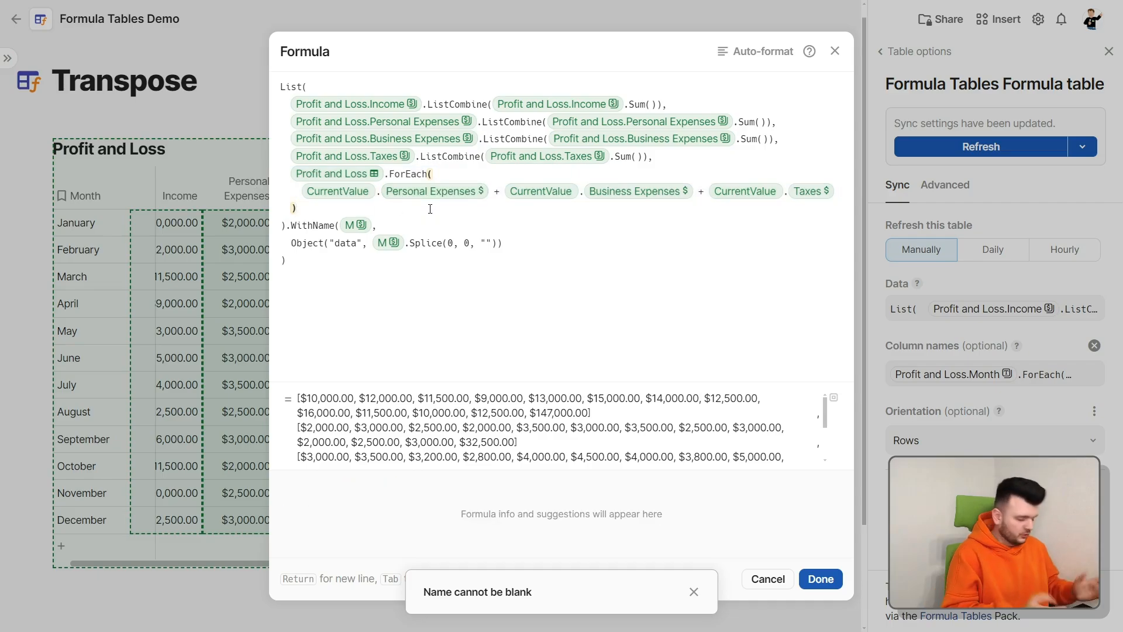
pyautogui.write('.WithName( TotalExpenses ,')
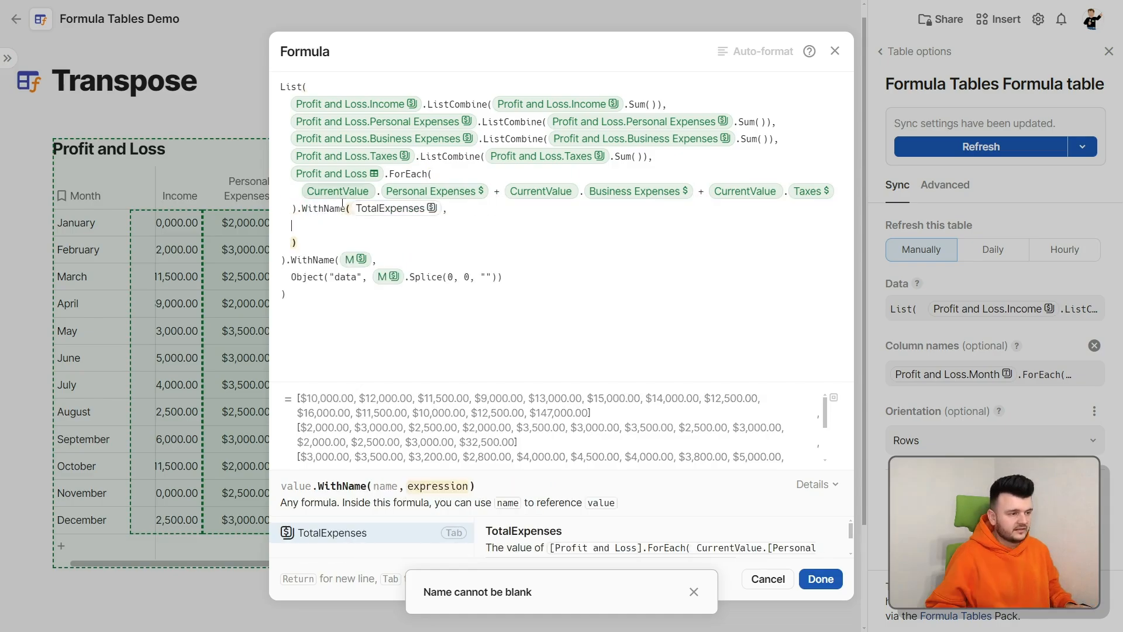
pyautogui.write('TotalExpenses.ListCombine(TotalExpenses.Sum())')
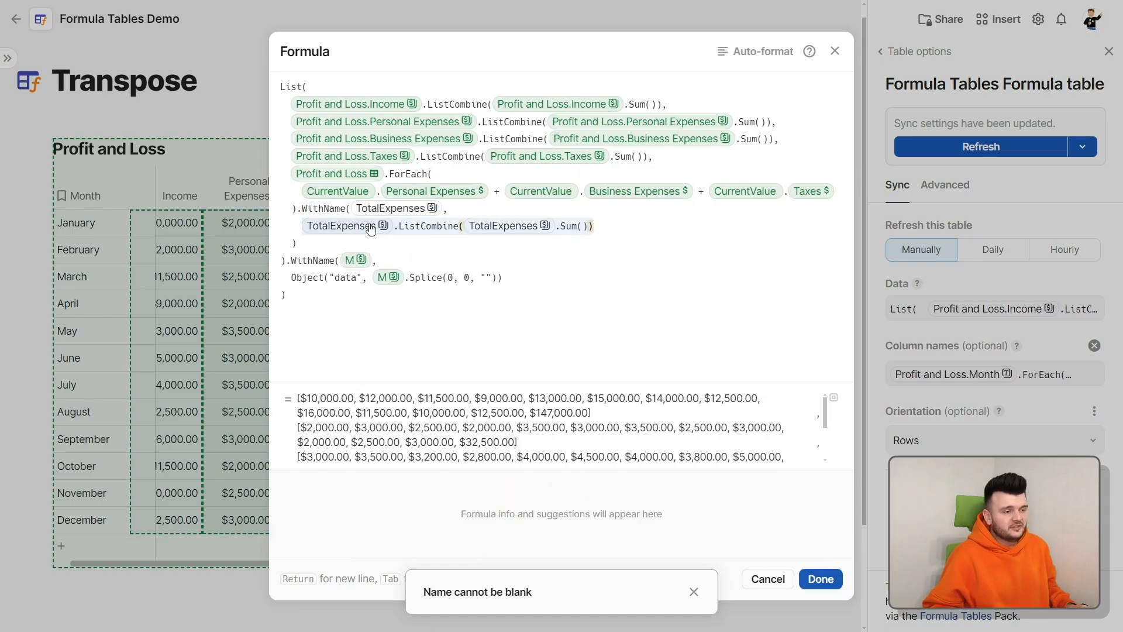
pyautogui.click(330, 226)
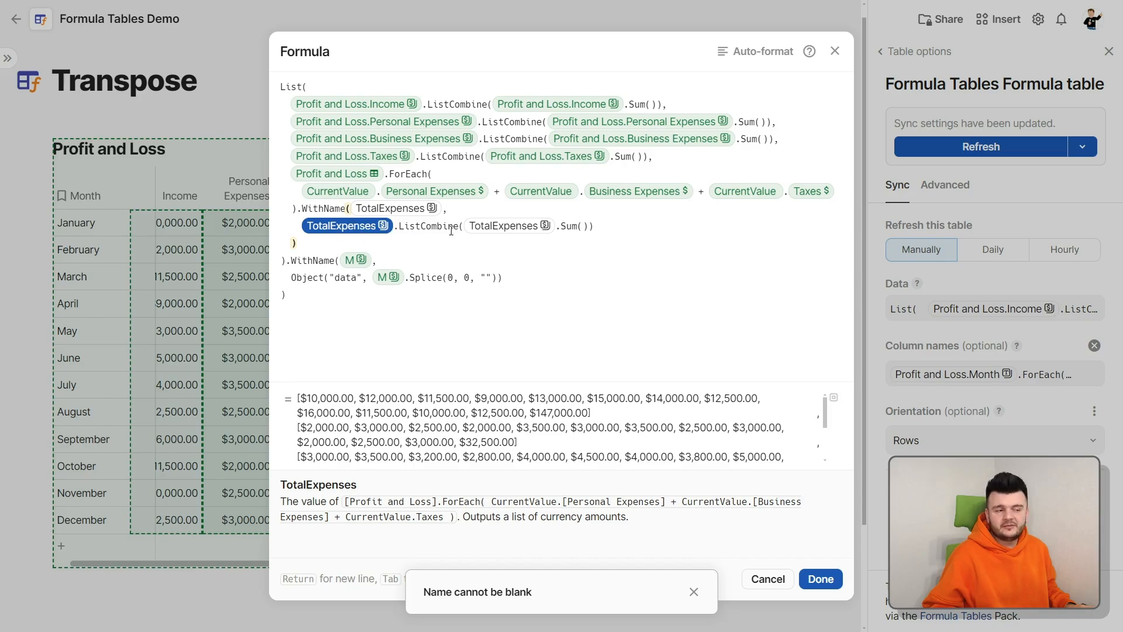
pyautogui.click(504, 229)
pyautogui.click(612, 230)
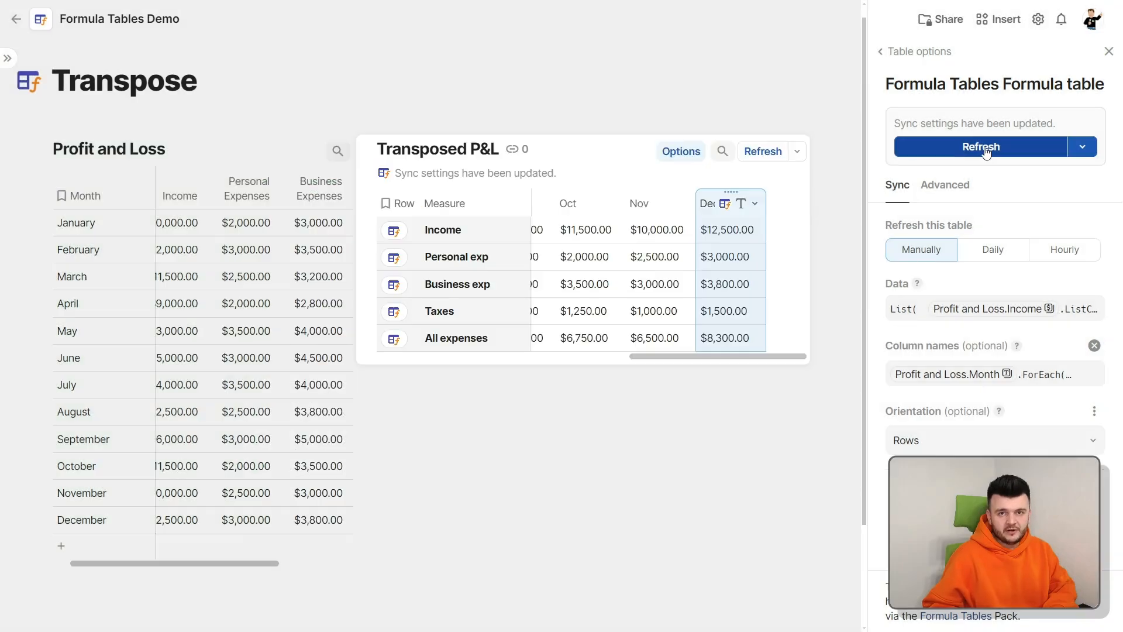
pyautogui.click(981, 147)
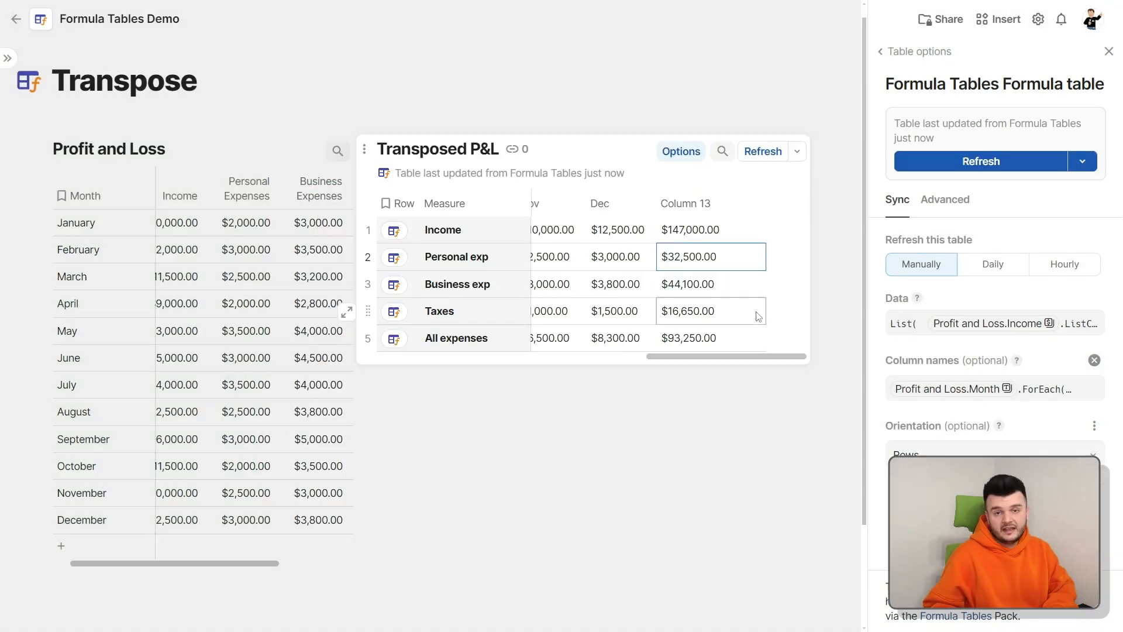
# - Rename Column 13 of the Transposed P&L table to "Total for year"
pyautogui.moveTo(747, 341); pyautogui.dragTo(742, 234)
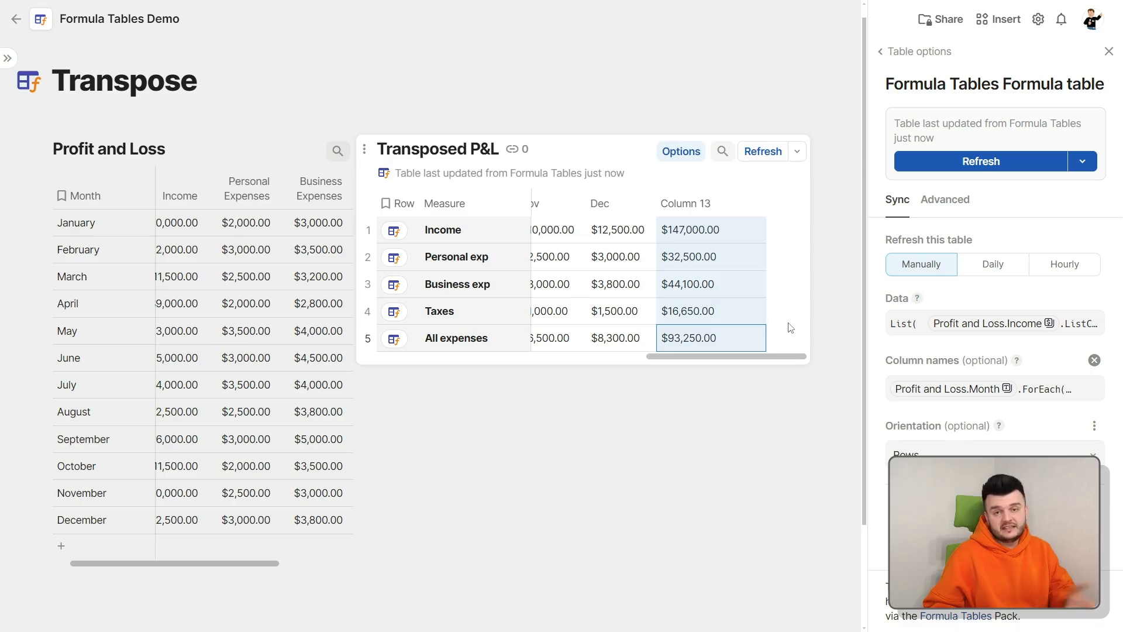
pyautogui.click(892, 393)
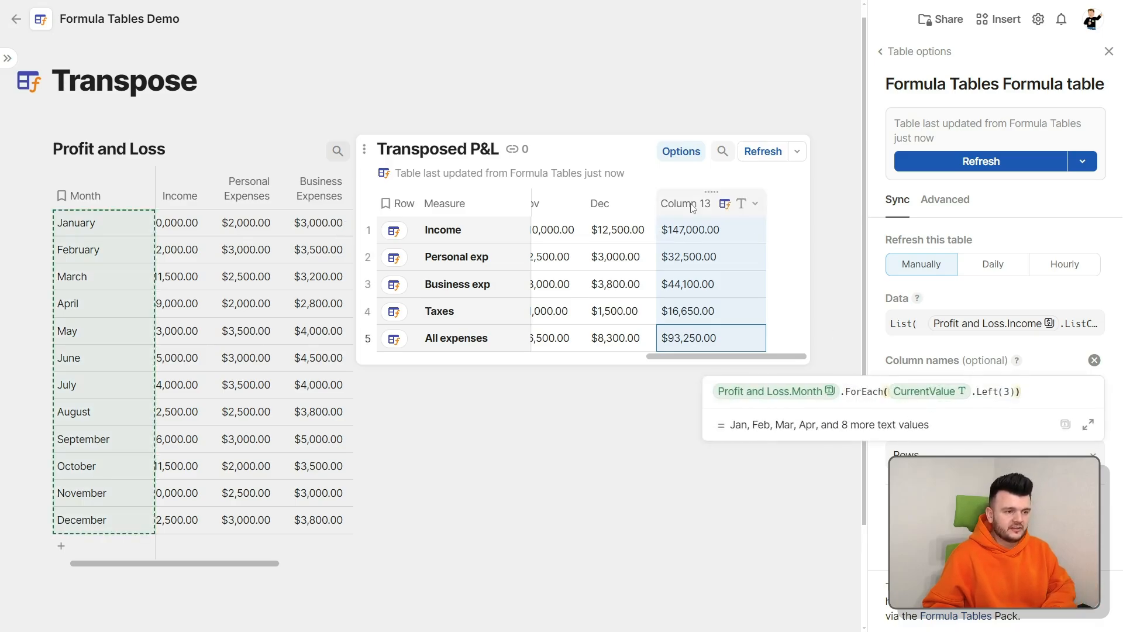
pyautogui.click(753, 314)
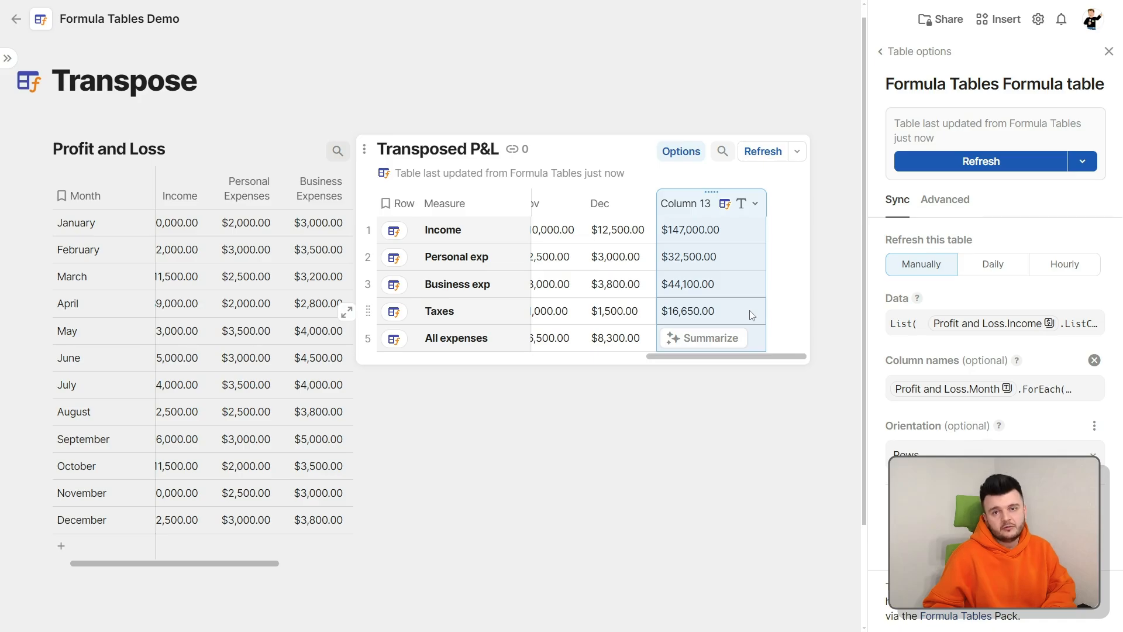
pyautogui.doubleClick(704, 205)
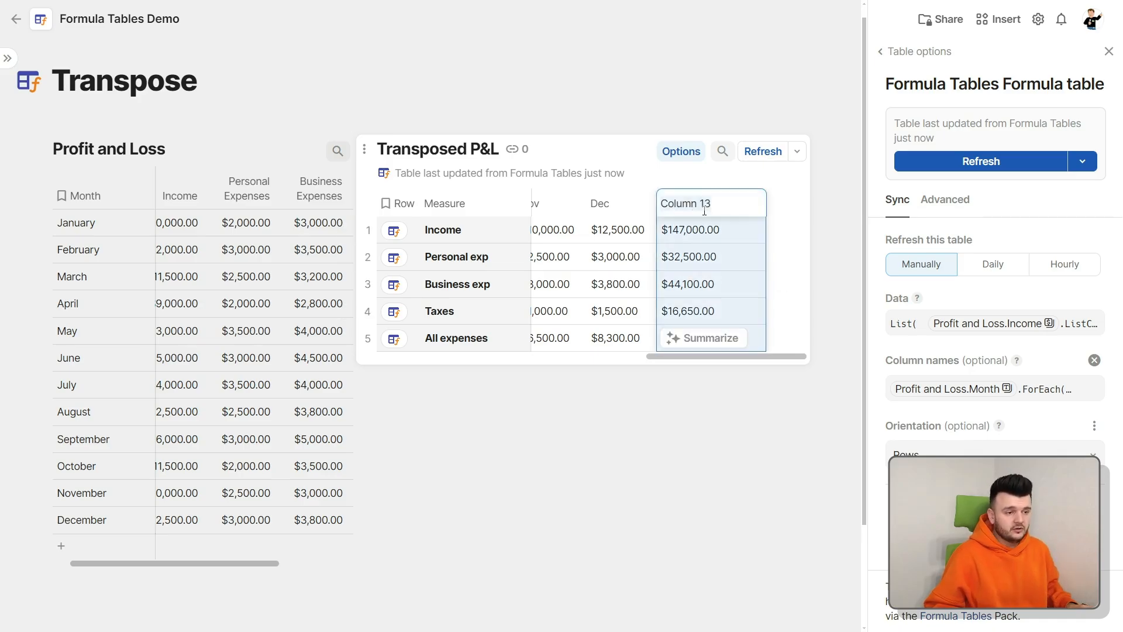
pyautogui.write('Total ')
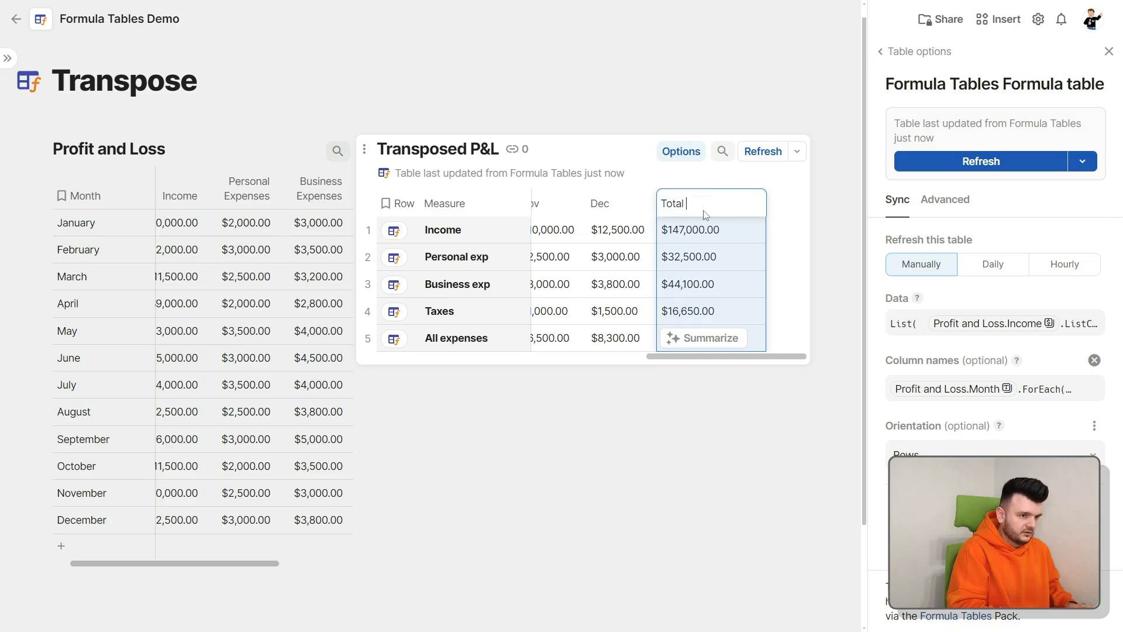
pyautogui.write('for year')
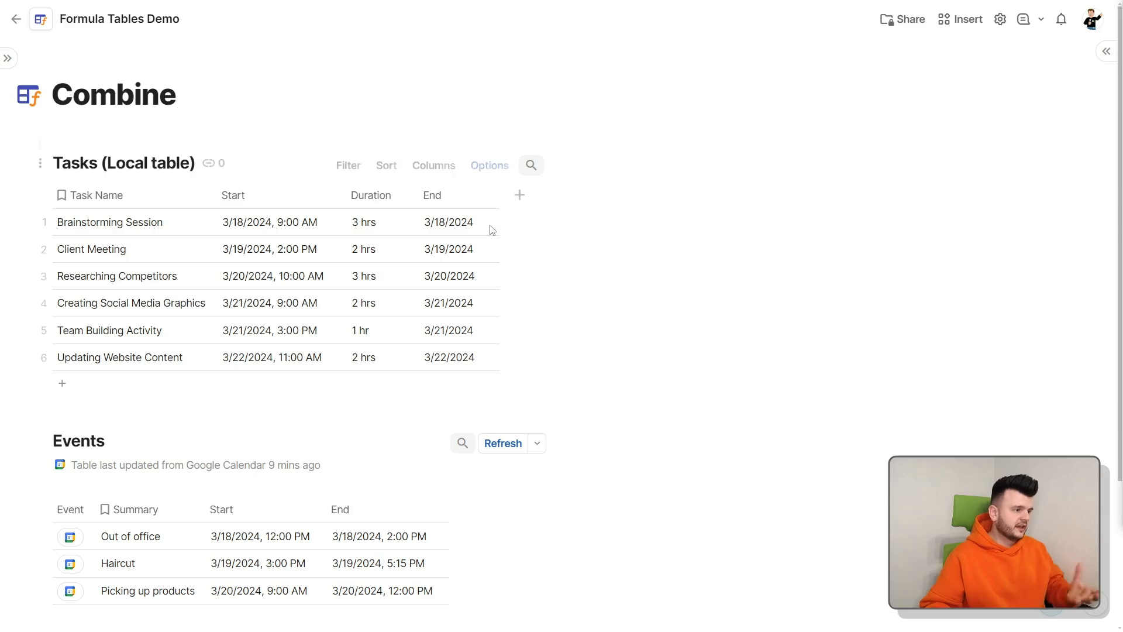
pyautogui.click(318, 168)
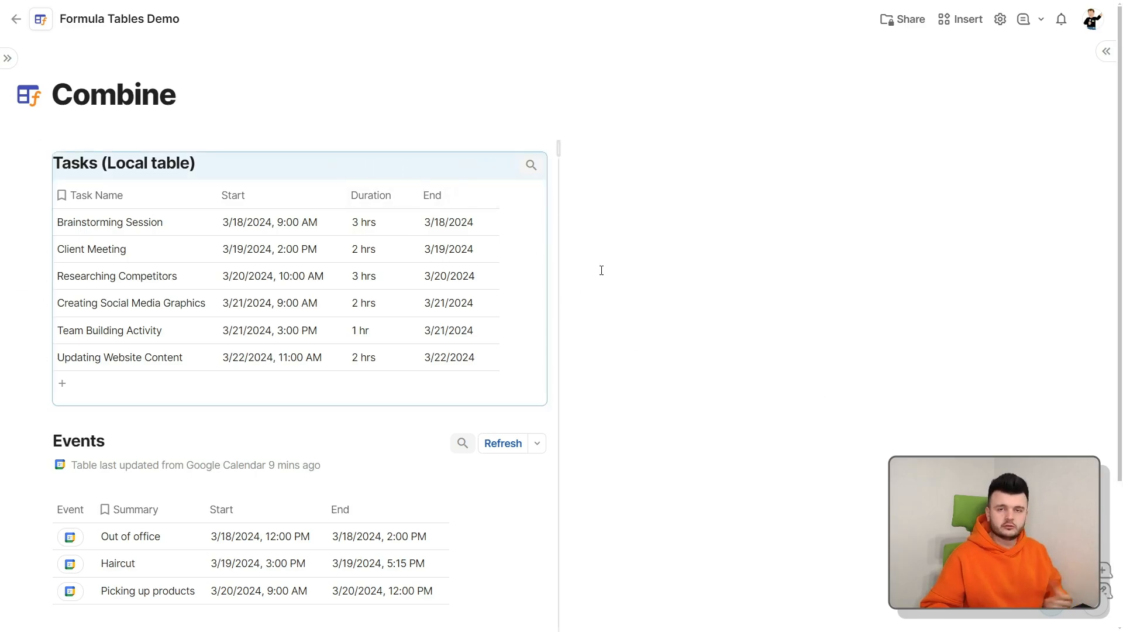
pyautogui.click(313, 433)
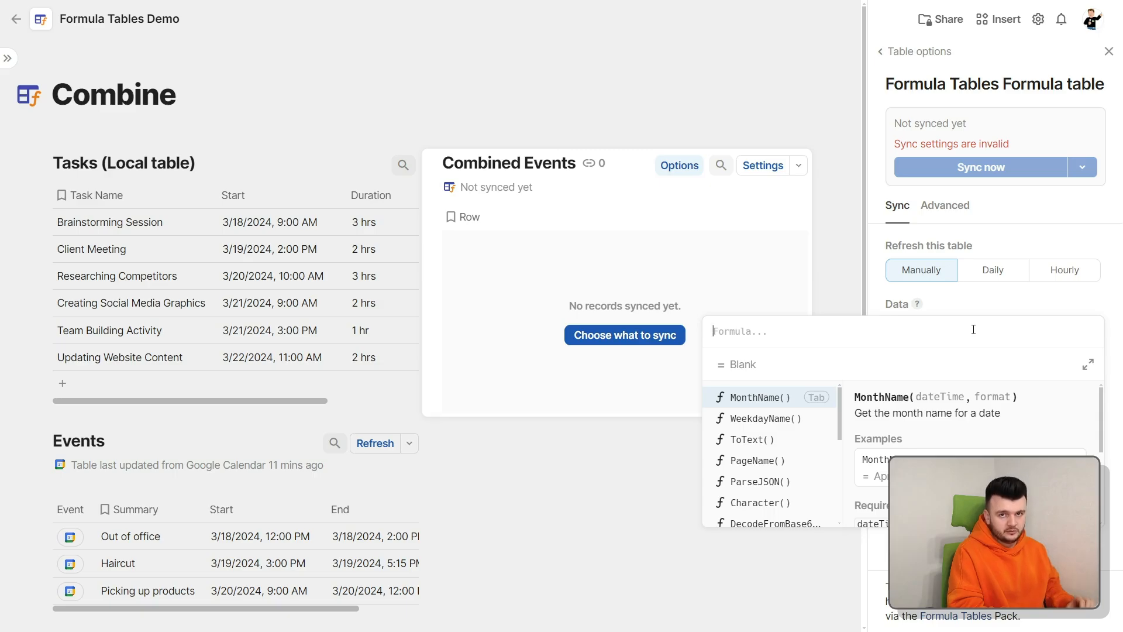
# - Start the Combined Events Data formula as an outer List containing List().Splice(0, 0, ...)
pyautogui.write('List(')
pyautogui.press('Return')
pyautogui.write('List()')
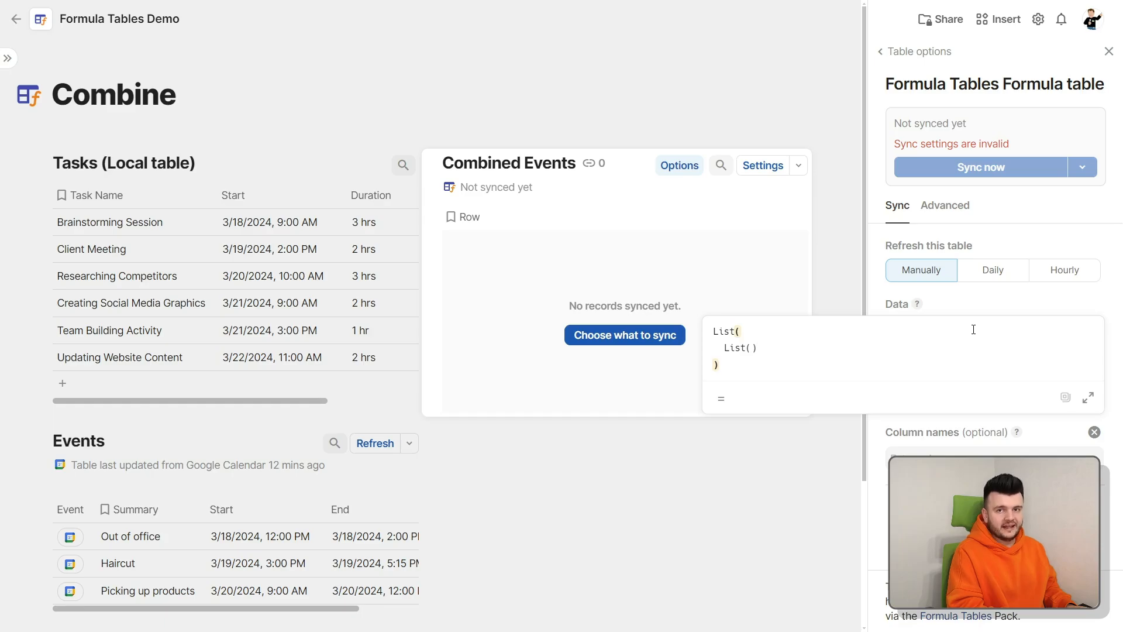
pyautogui.write('.Splice(')
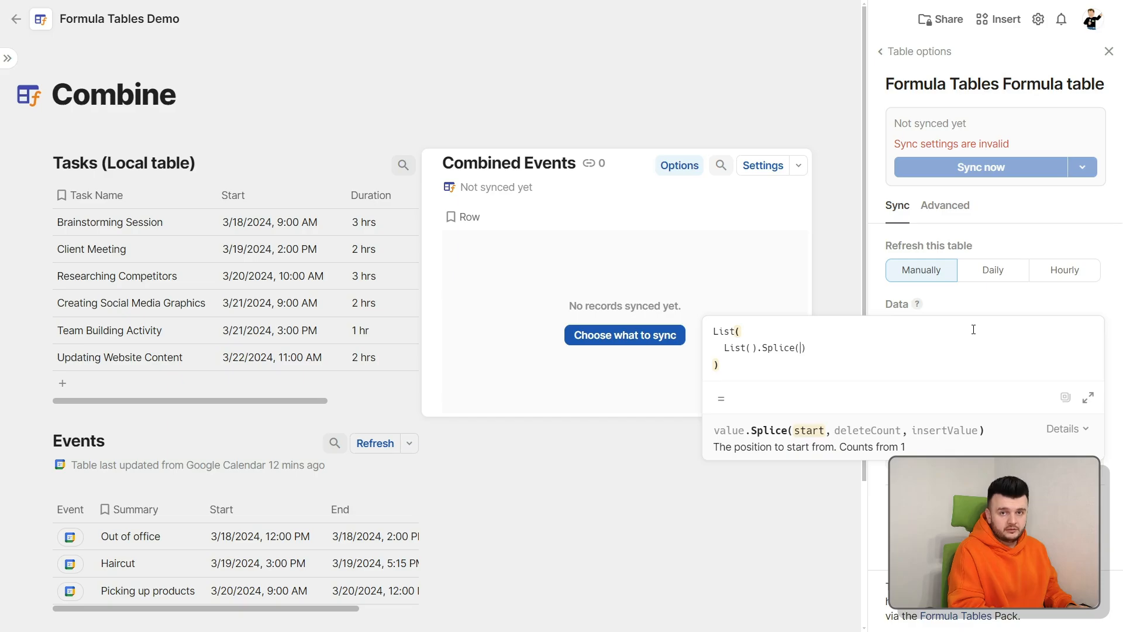
pyautogui.write('0, 0,')
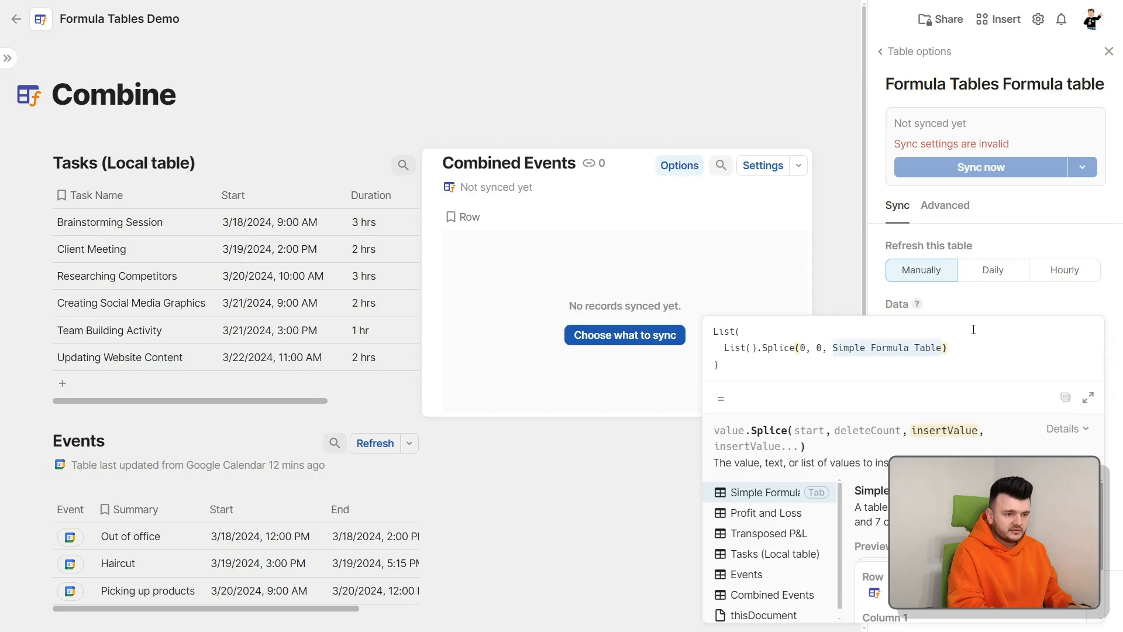
# - Enter Tasks (Local table).Task Name and Events.Summary as the values inserted by the Splice
pyautogui.write(' Ta')
pyautogui.press('Tab')
pyautogui.write('.T')
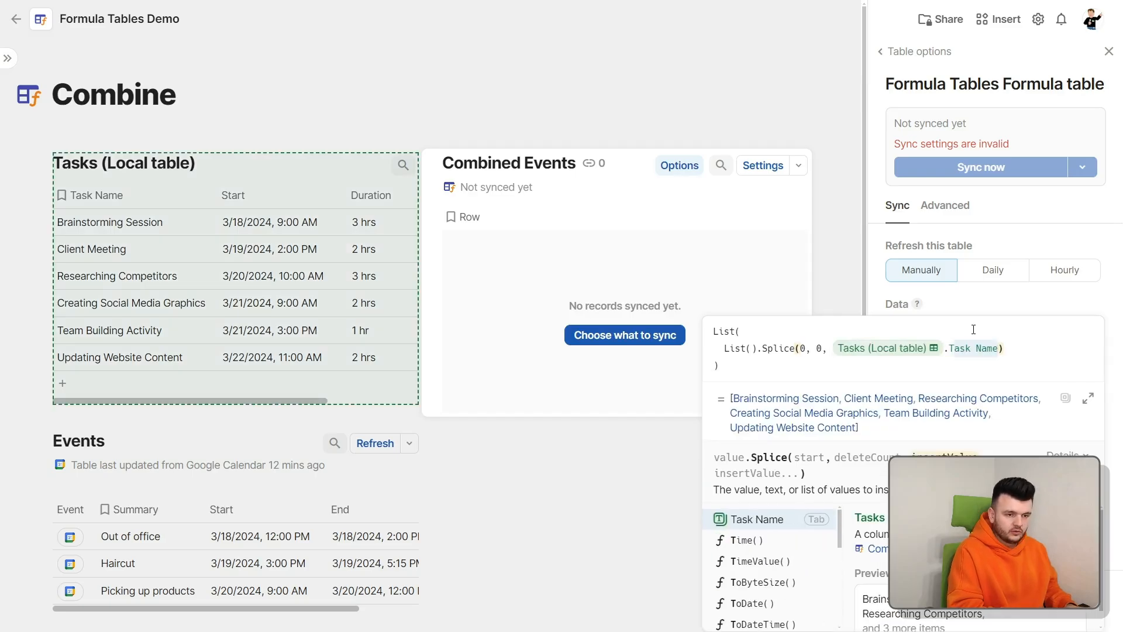
pyautogui.press('Tab')
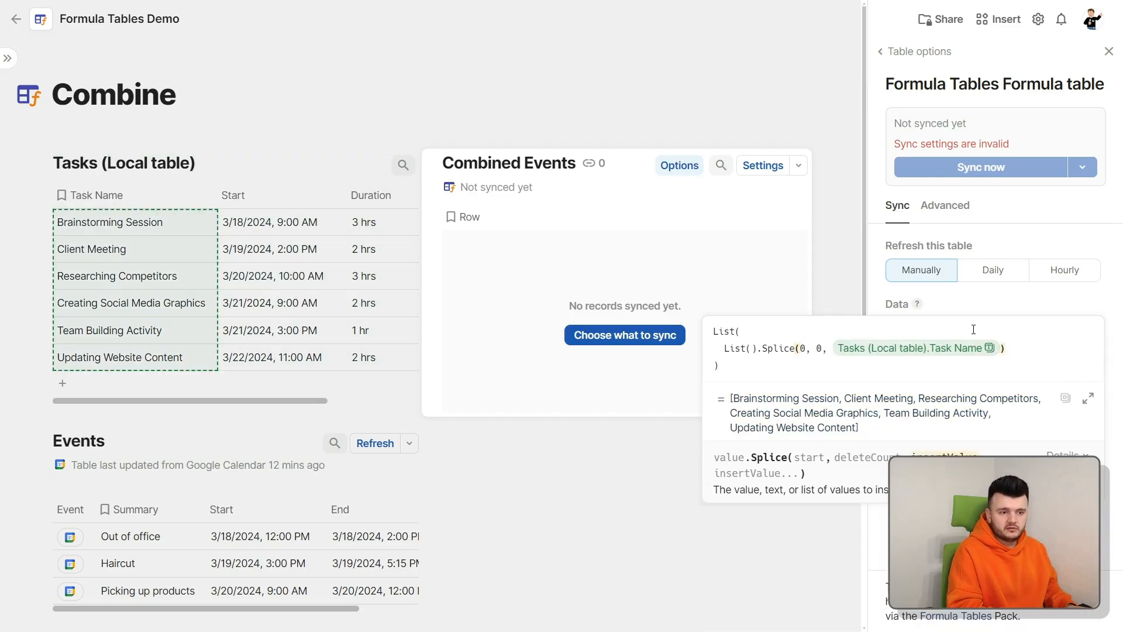
pyautogui.write(', Events')
pyautogui.press('Tab')
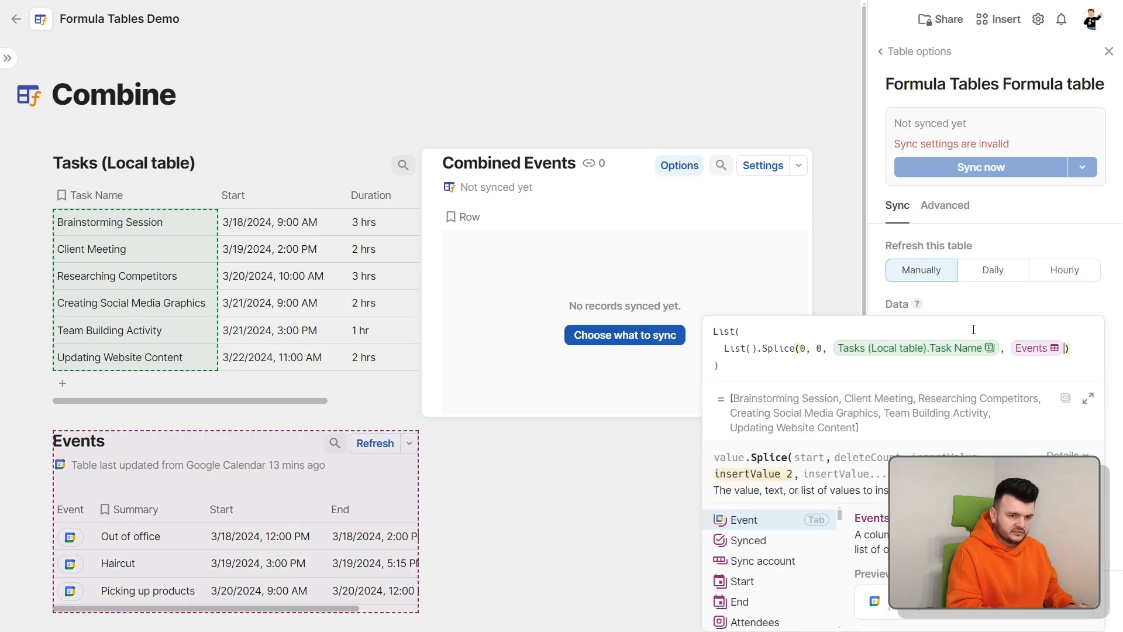
pyautogui.write('.Su')
pyautogui.press('Tab')
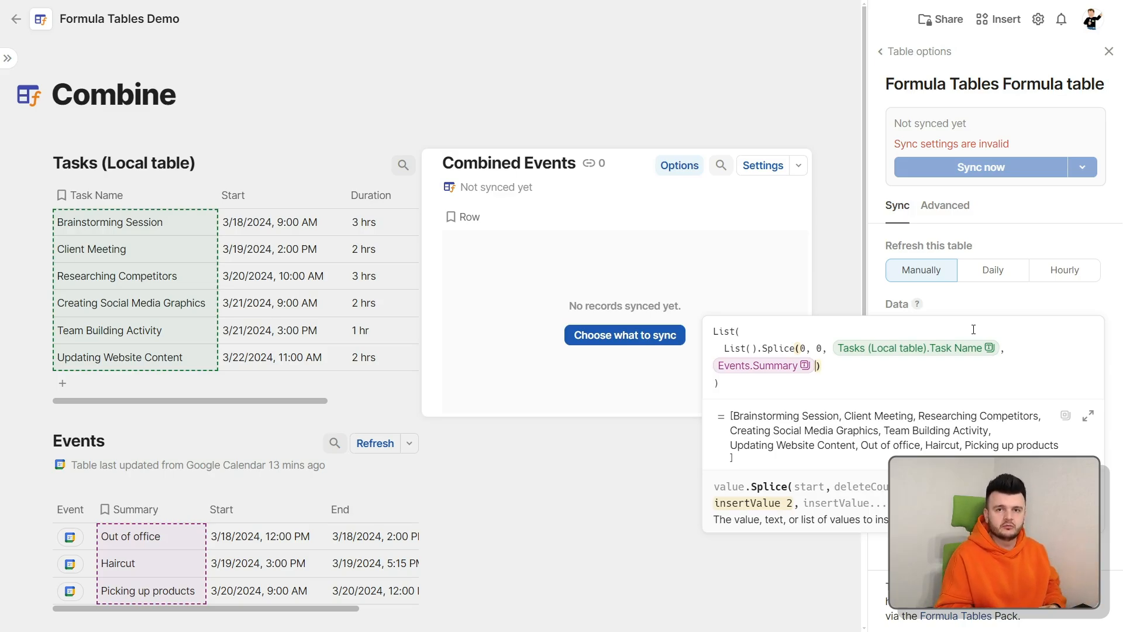
# - Add matching Splice lists for both tables' Start and End columns, and append .WithName(M, Object("data", M.Splice(0, 0, ""))) to the Data formula
pyautogui.click(848, 367)
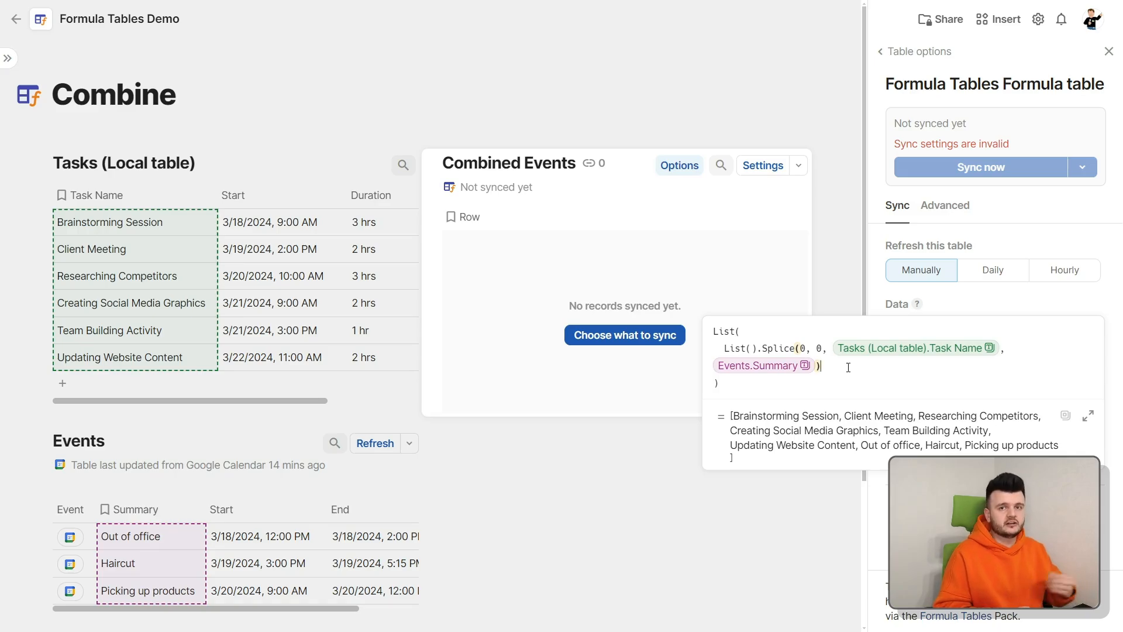
pyautogui.write(',   List().Splice(0, 0, Tasks (Local table).Start, Events.Start),   List().Splice(0, 0, Tasks (Local table).End, Events.End)')
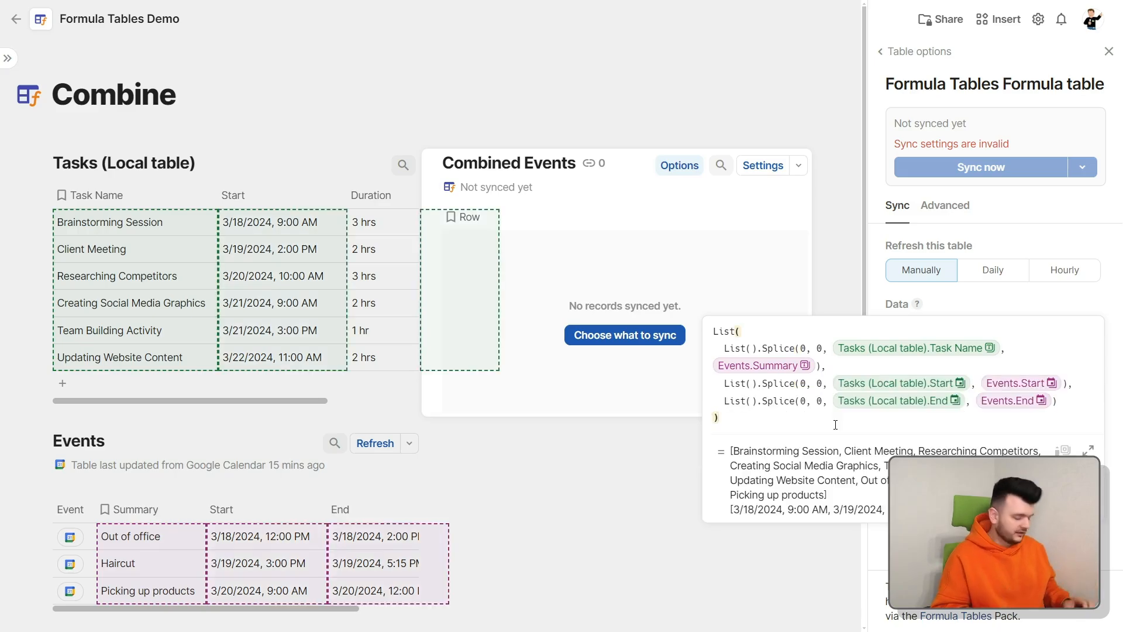
pyautogui.write('.WithName(M, Object("data", M.Splice(0, 0, "")) )')
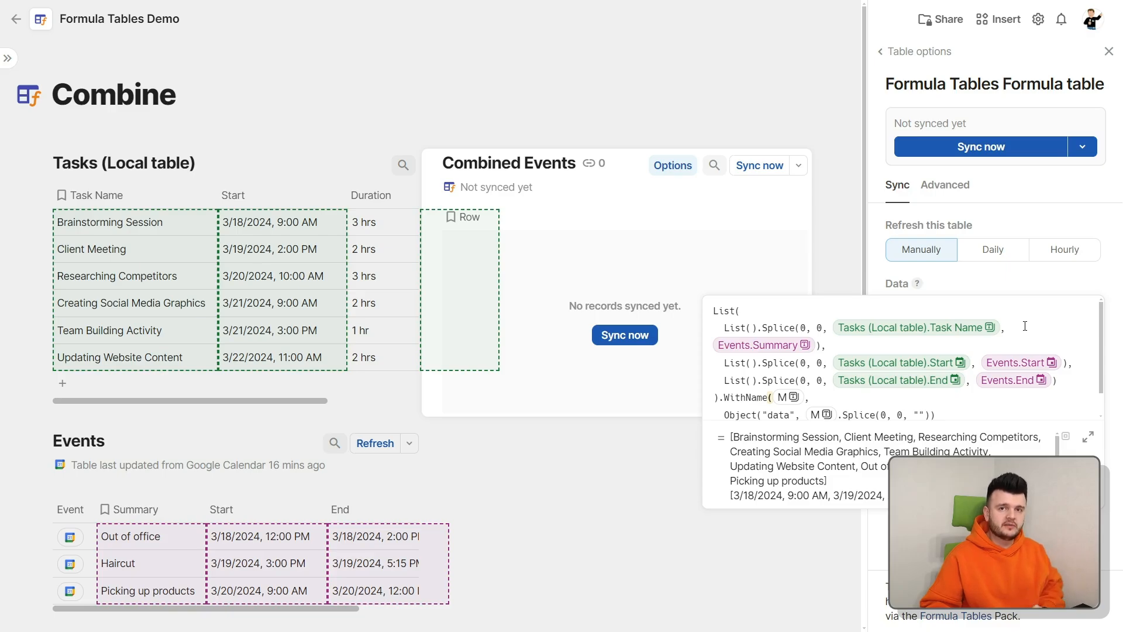
# - Set the formula table's orientation to Columns and sync Combined Events
pyautogui.click(952, 372)
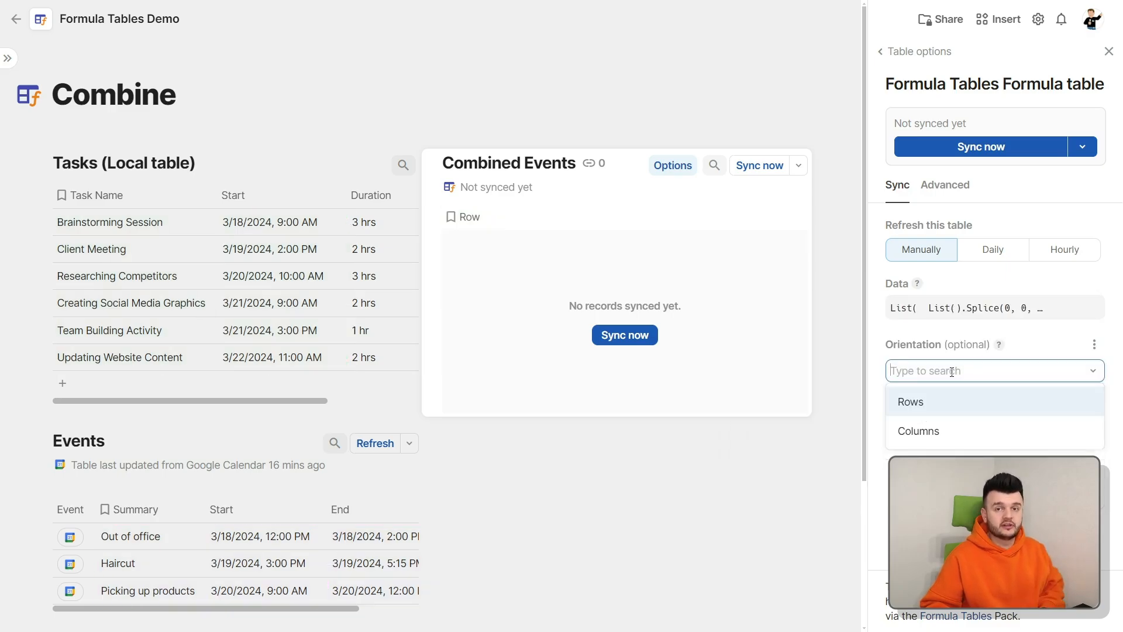
pyautogui.click(922, 430)
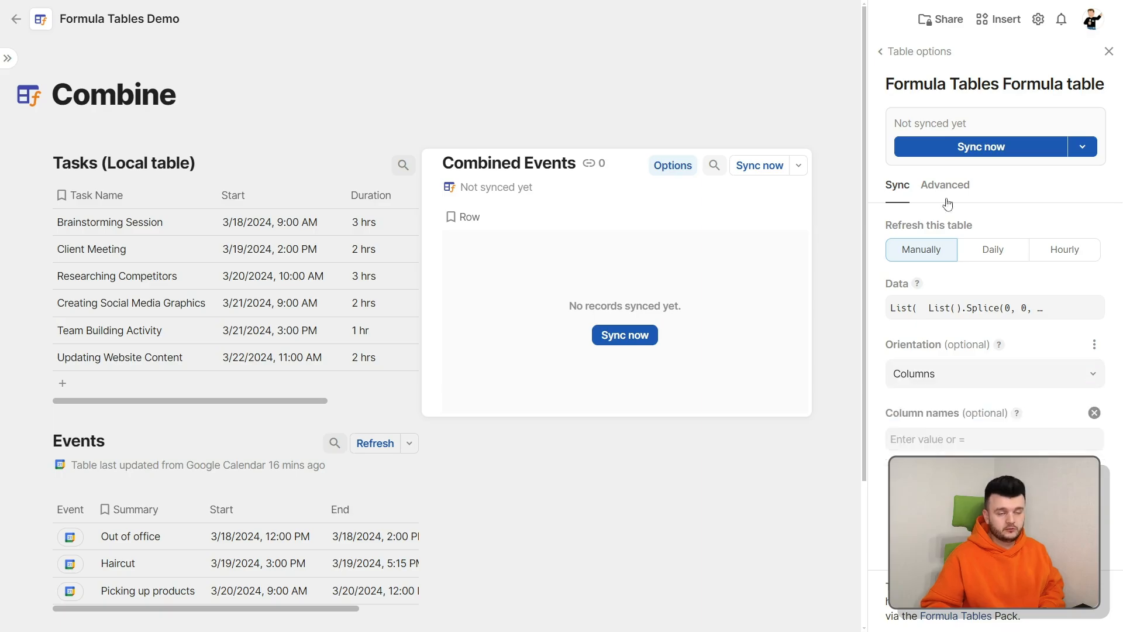
pyautogui.click(942, 146)
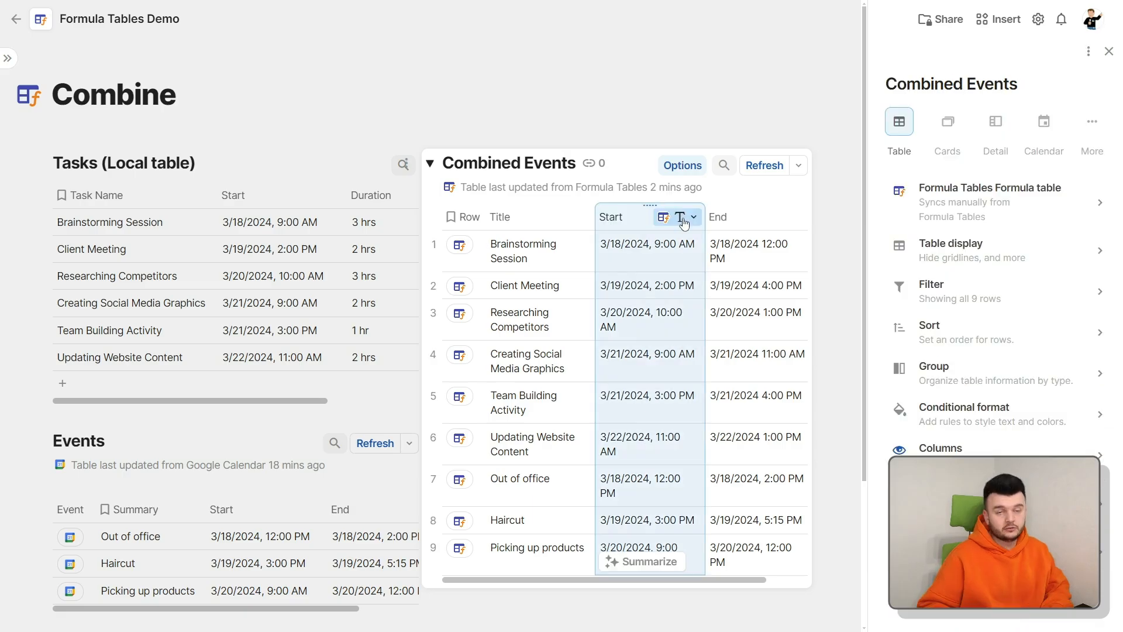
# - Change the Start and End columns of Combined Events to the Date and time type
pyautogui.click(683, 222)
pyautogui.click(696, 262)
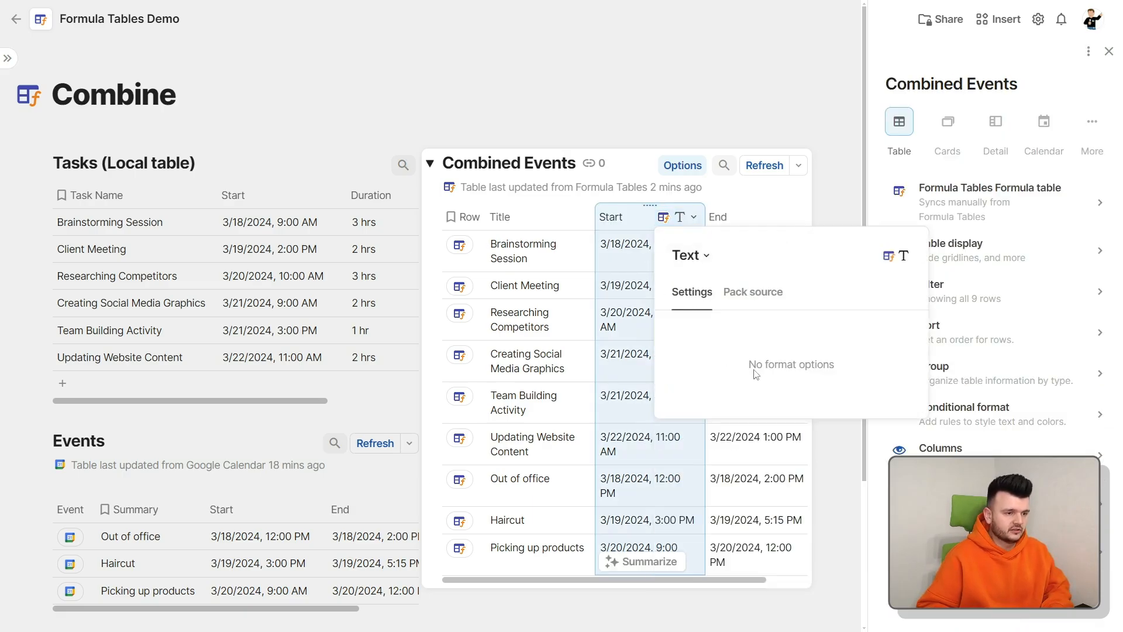
pyautogui.click(695, 262)
pyautogui.scroll(-5, 759, 408)
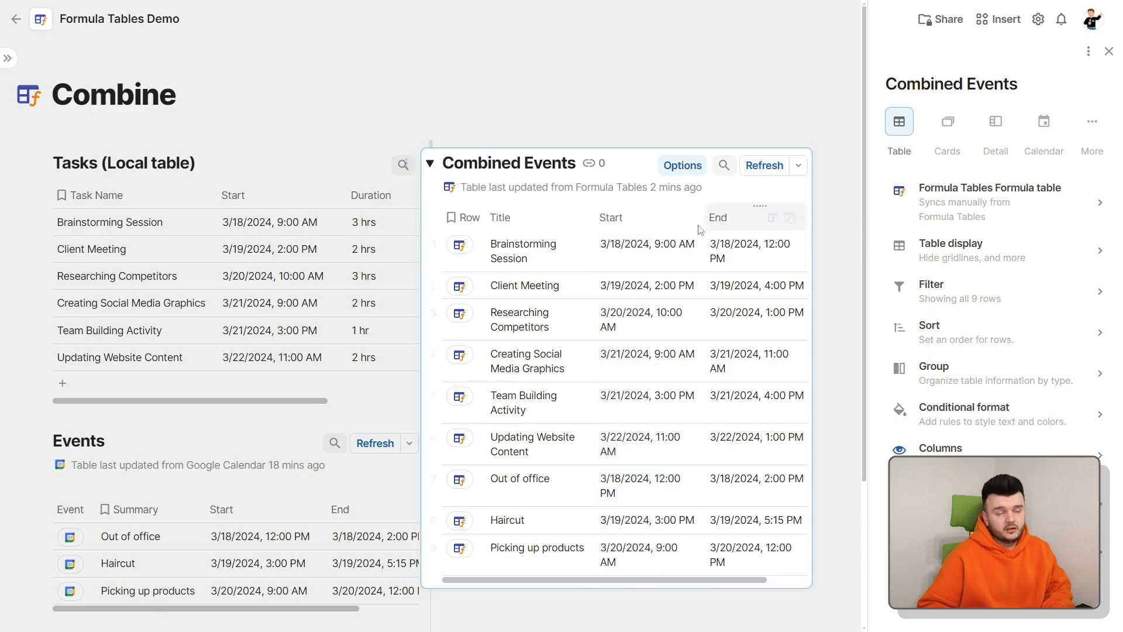
# - Create a calendar view of Combined Events and add new Date and time columns as its start and end columns
pyautogui.click(430, 163)
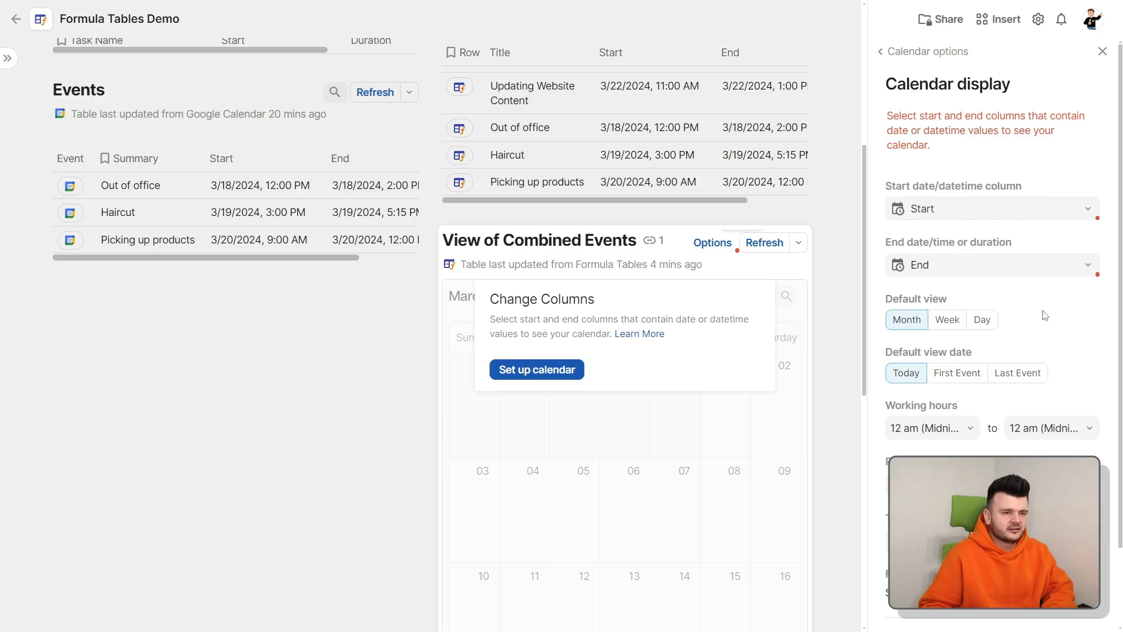
pyautogui.click(1016, 217)
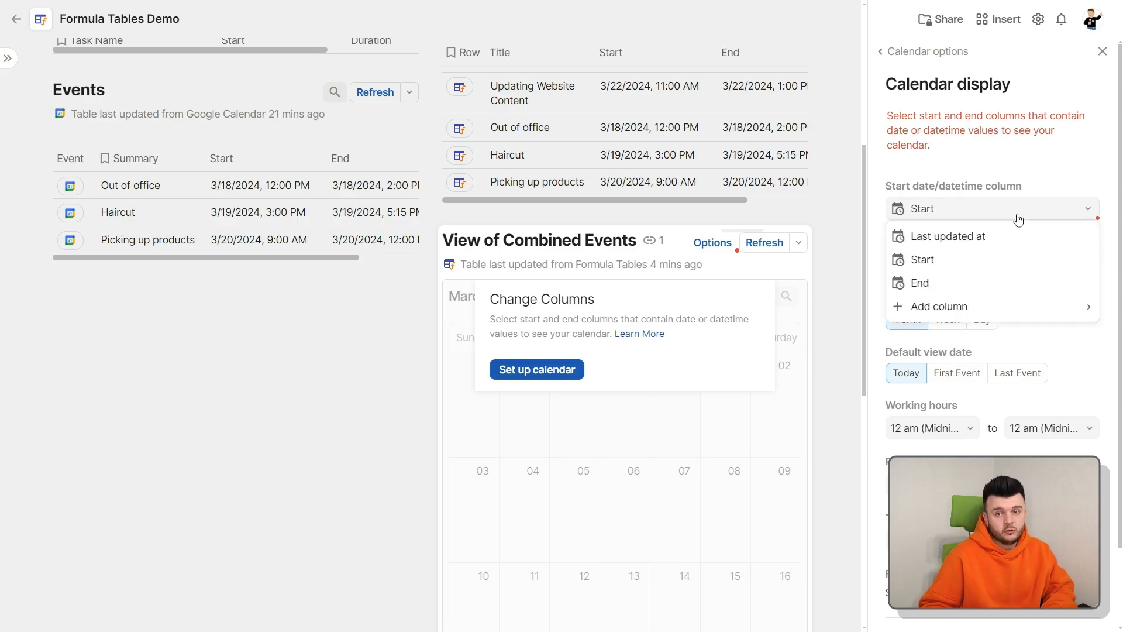
pyautogui.moveTo(963, 307)
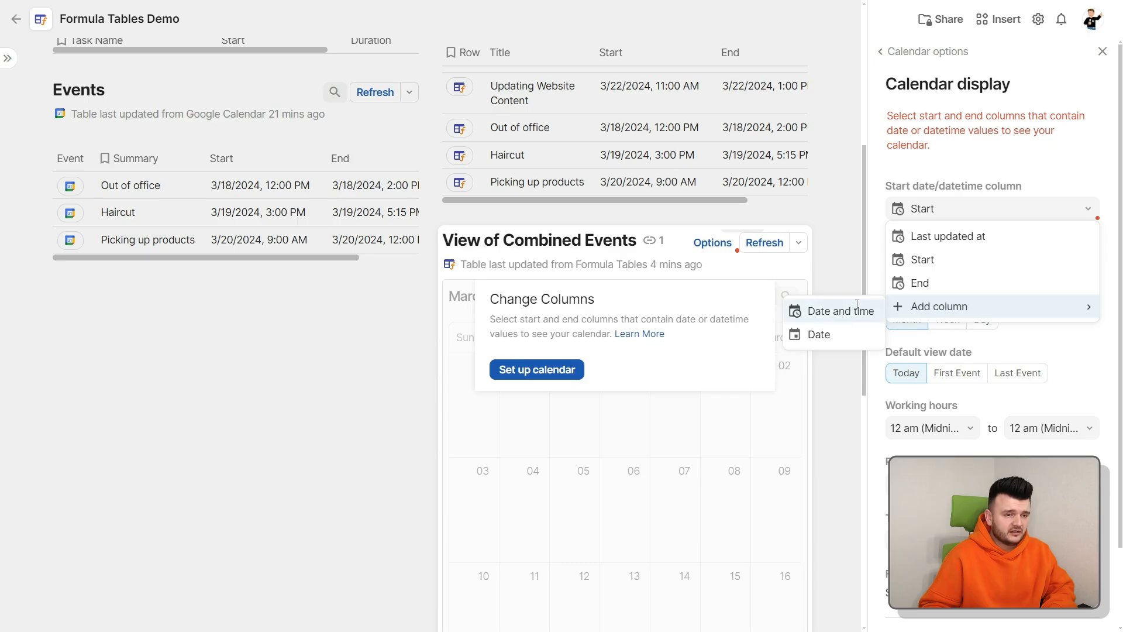
pyautogui.click(857, 310)
pyautogui.click(994, 250)
pyautogui.moveTo(942, 380)
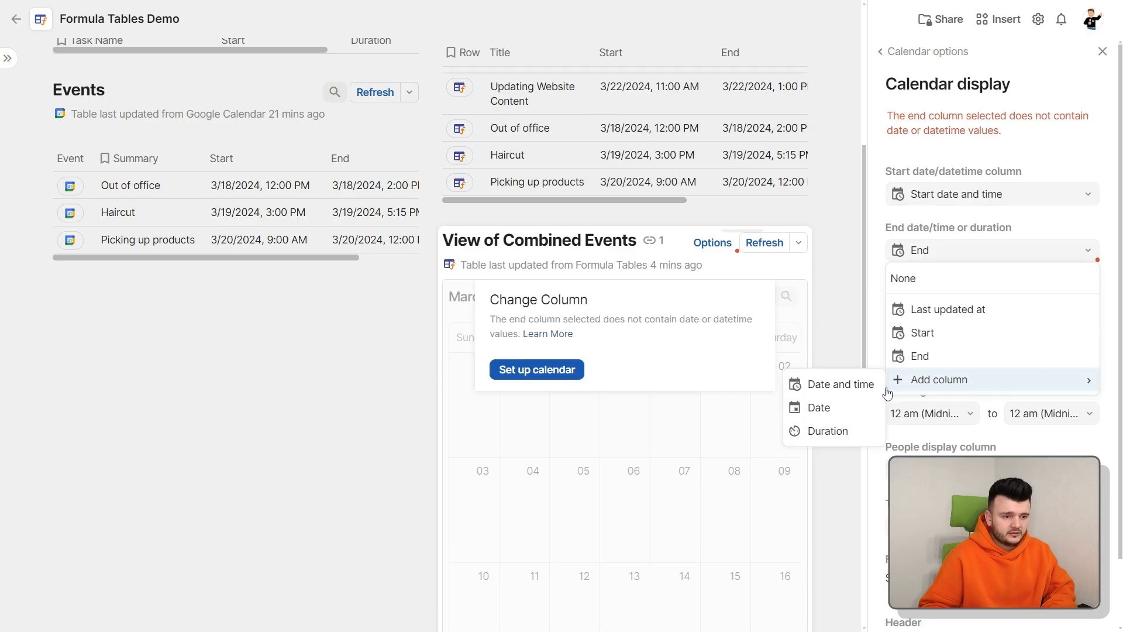
pyautogui.click(850, 385)
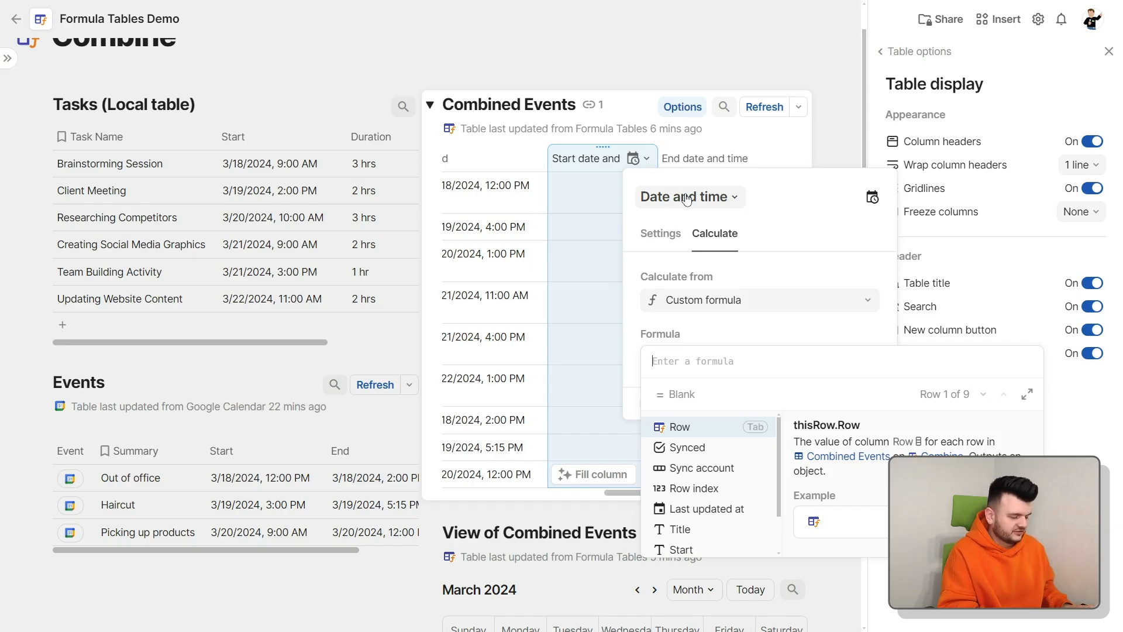
# - Set the Start date and time column's formula to Start and the End date and time column's formula to End
pyautogui.write('Start')
pyautogui.press('Tab')
pyautogui.press('Return')
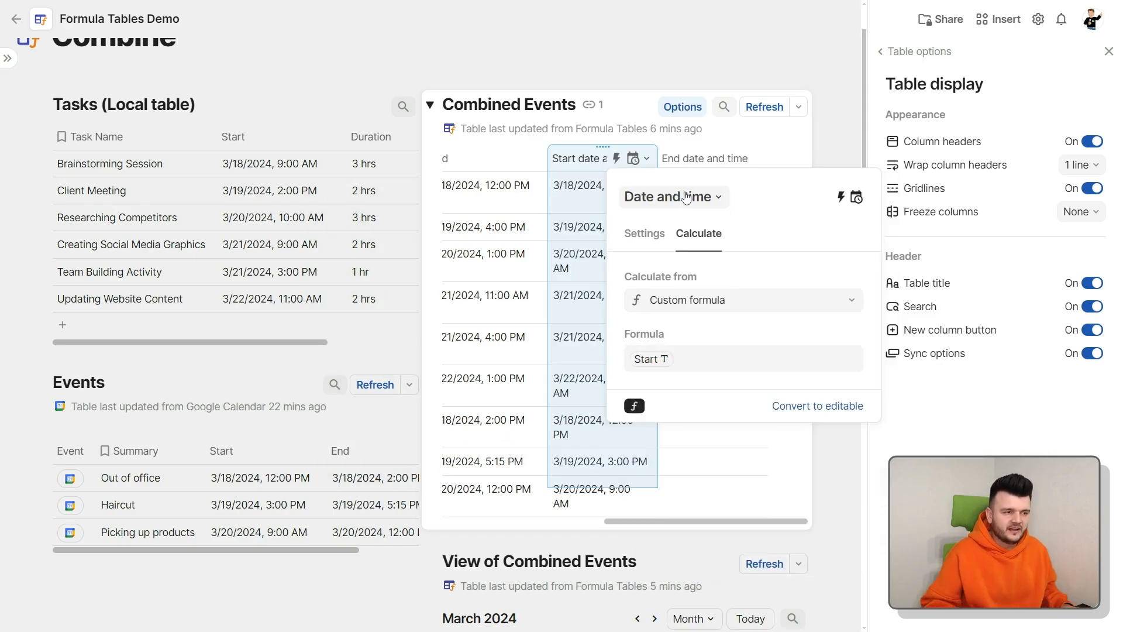
pyautogui.click(711, 154)
pyautogui.write('End')
pyautogui.press('Tab')
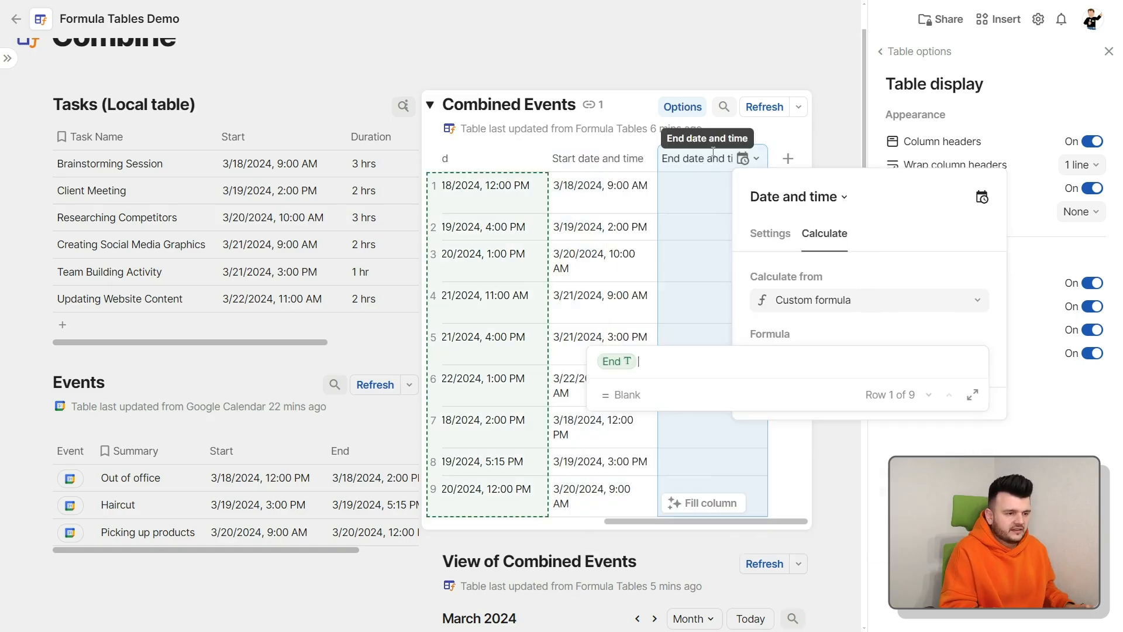
pyautogui.press('Return')
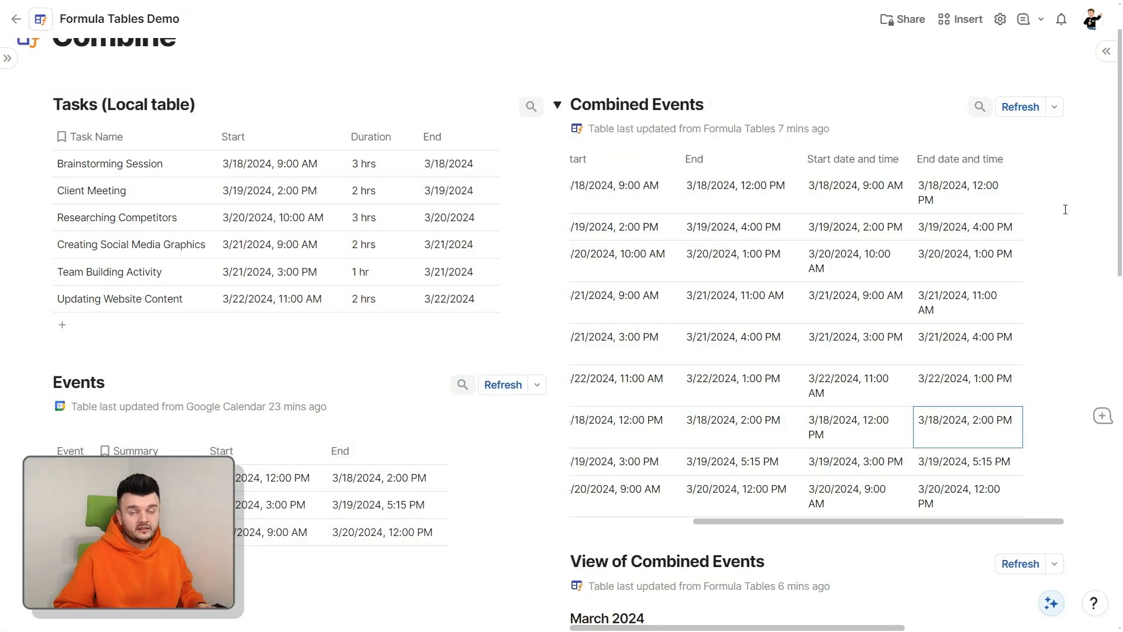
# - Switch the View of Combined Events calendar to the Week view
pyautogui.scroll(-3, 1070, 218)
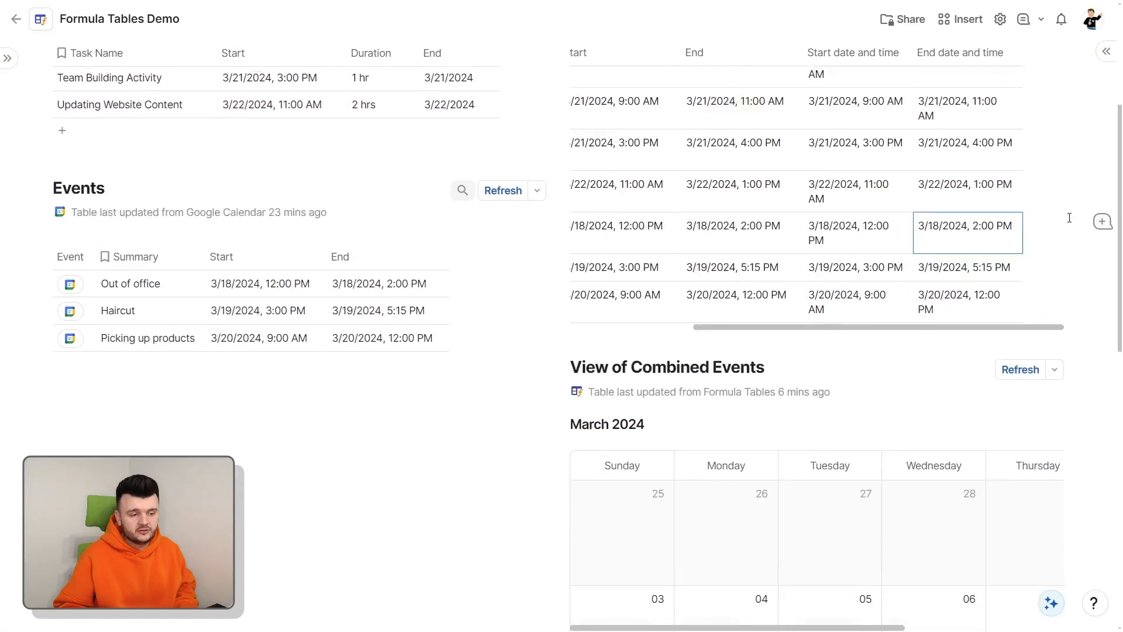
pyautogui.scroll(-5, 1069, 218)
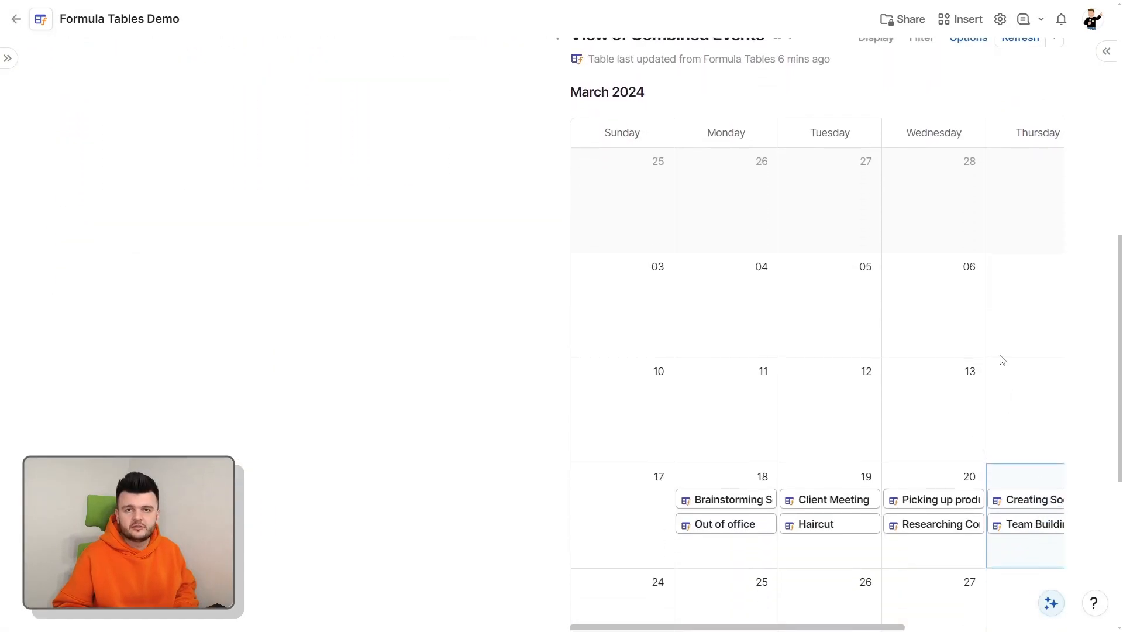
pyautogui.click(953, 268)
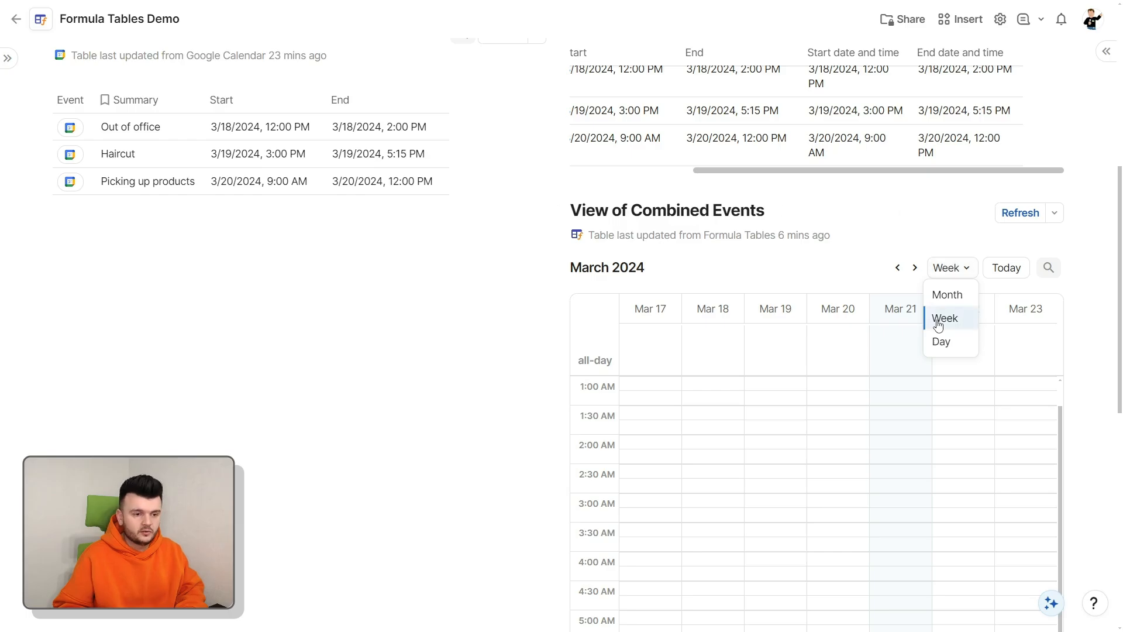
pyautogui.click(940, 322)
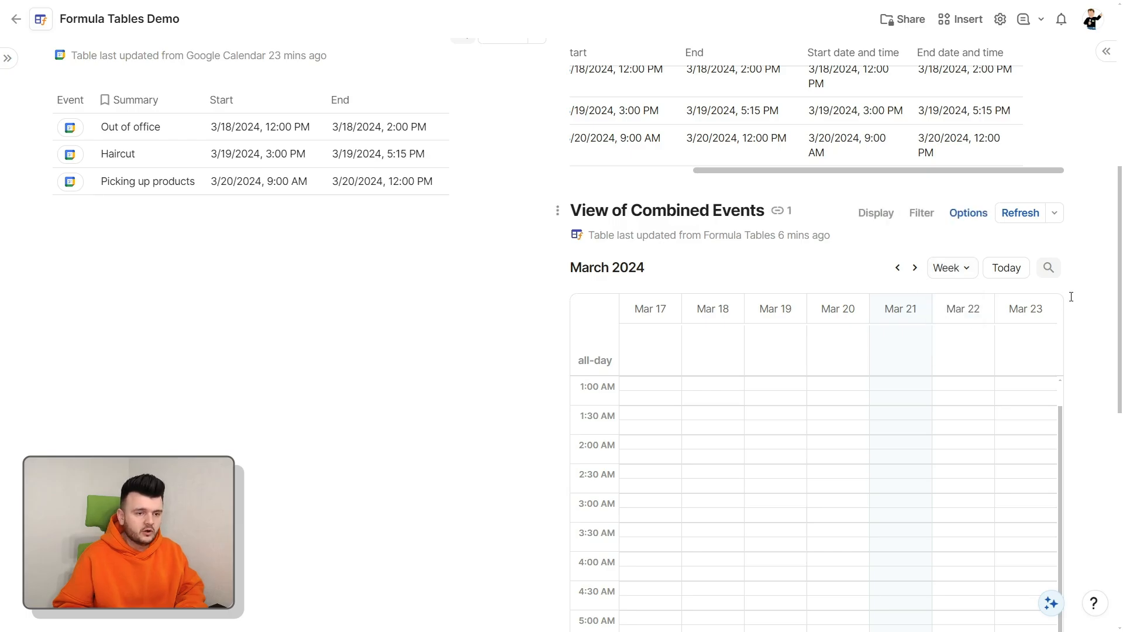
# - Examine the tasks and events in the week calendar, and open the Creating Social Media Graphics entry to inspect its title
pyautogui.scroll(-4, 1075, 296)
pyautogui.scroll(-9, 1075, 297)
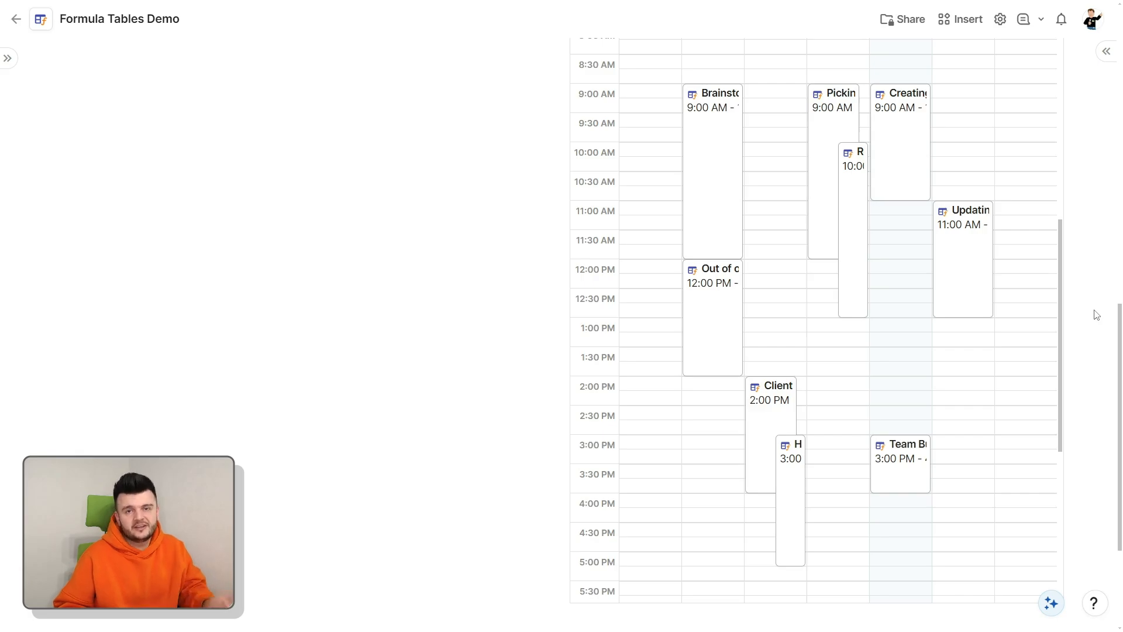
pyautogui.scroll(2, 1096, 314)
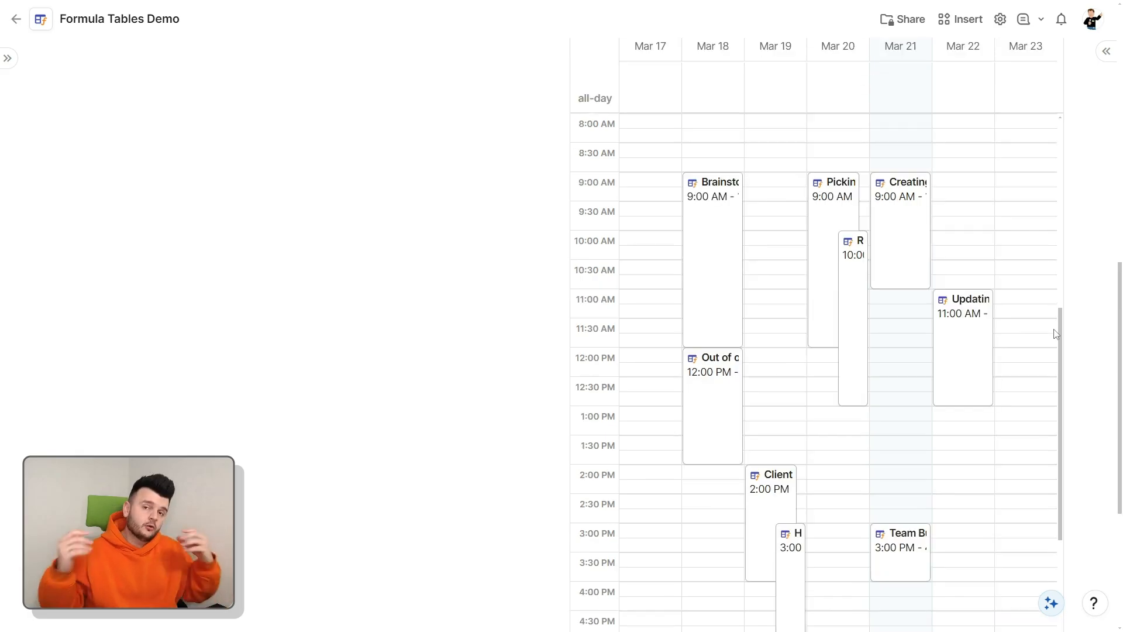
pyautogui.moveTo(908, 243); pyautogui.dragTo(870, 321)
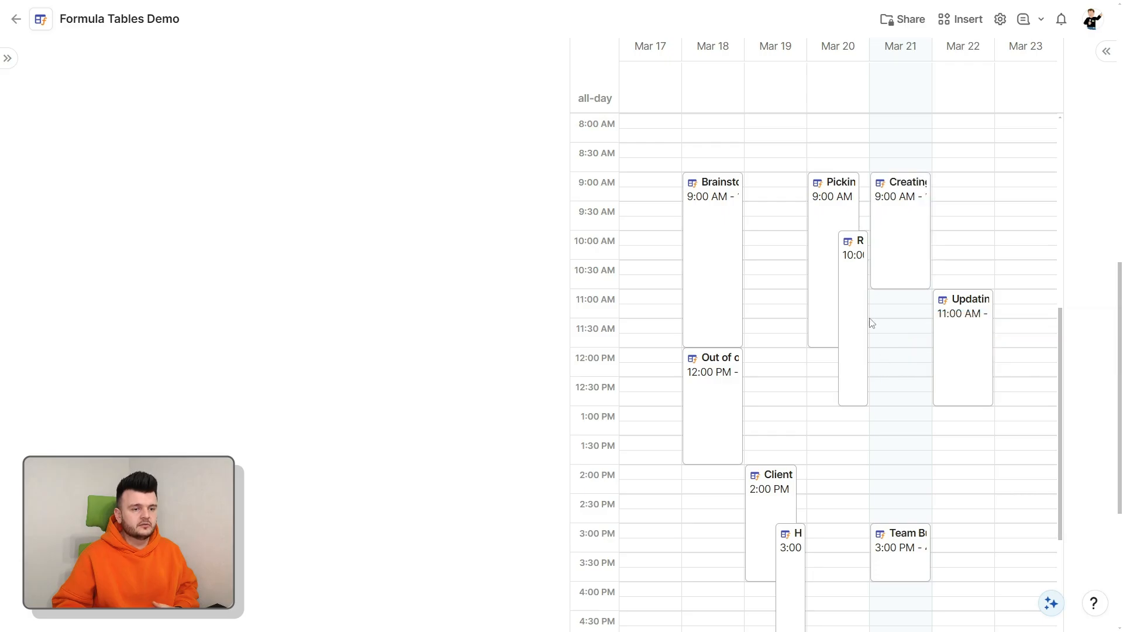
pyautogui.click(893, 226)
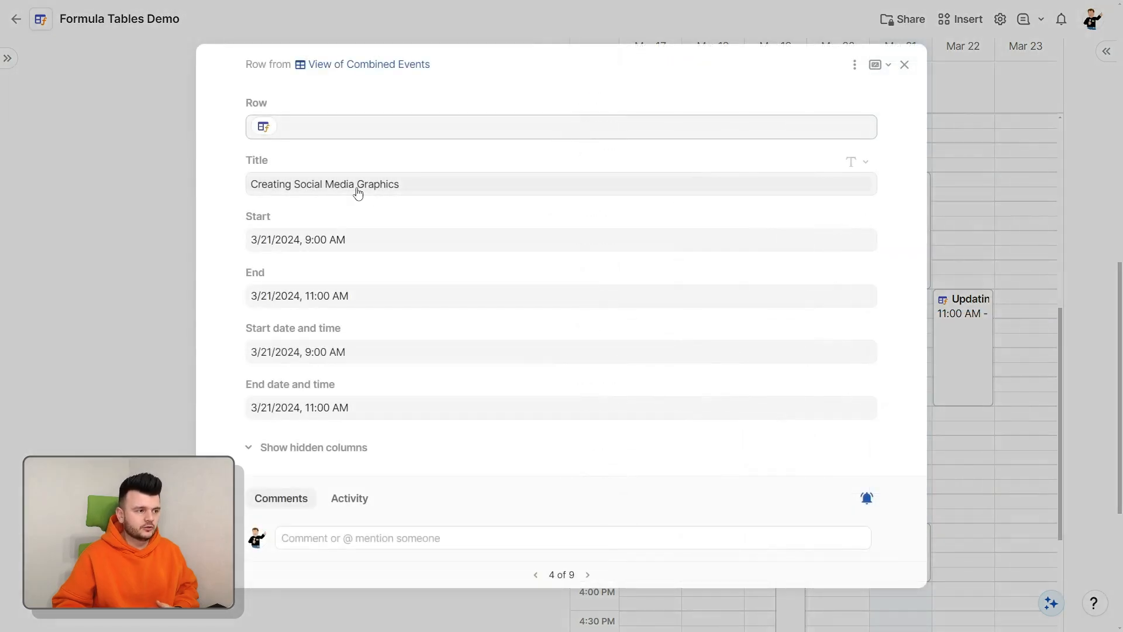
pyautogui.click(358, 192)
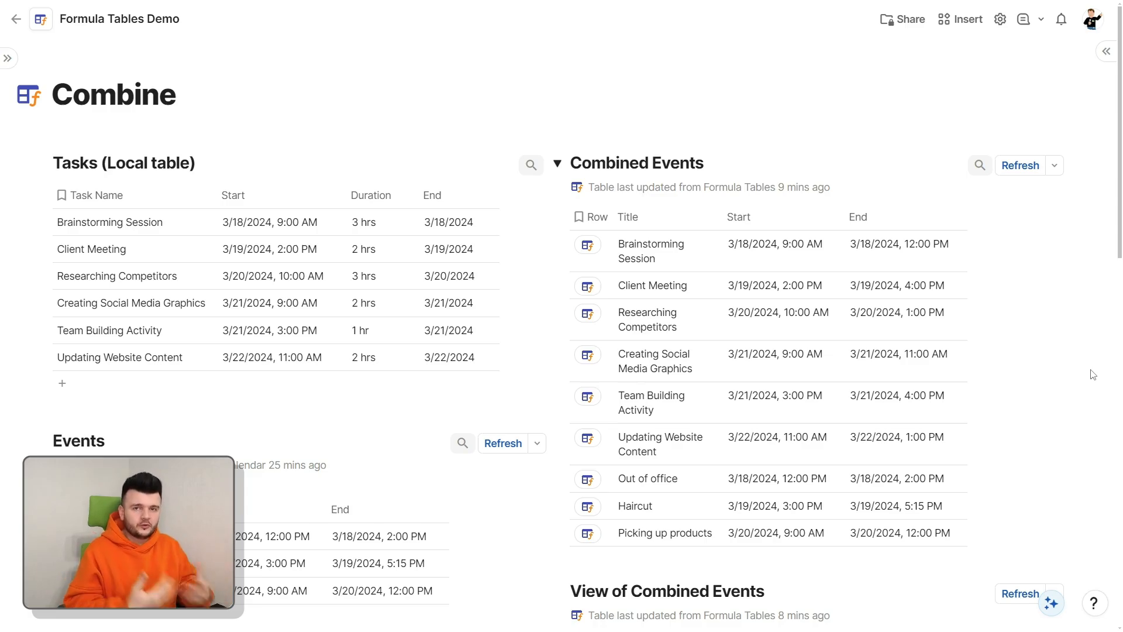
# - Compare rows of Combined Events with their source rows in the Tasks (Local table) and Events tables
pyautogui.click(699, 314)
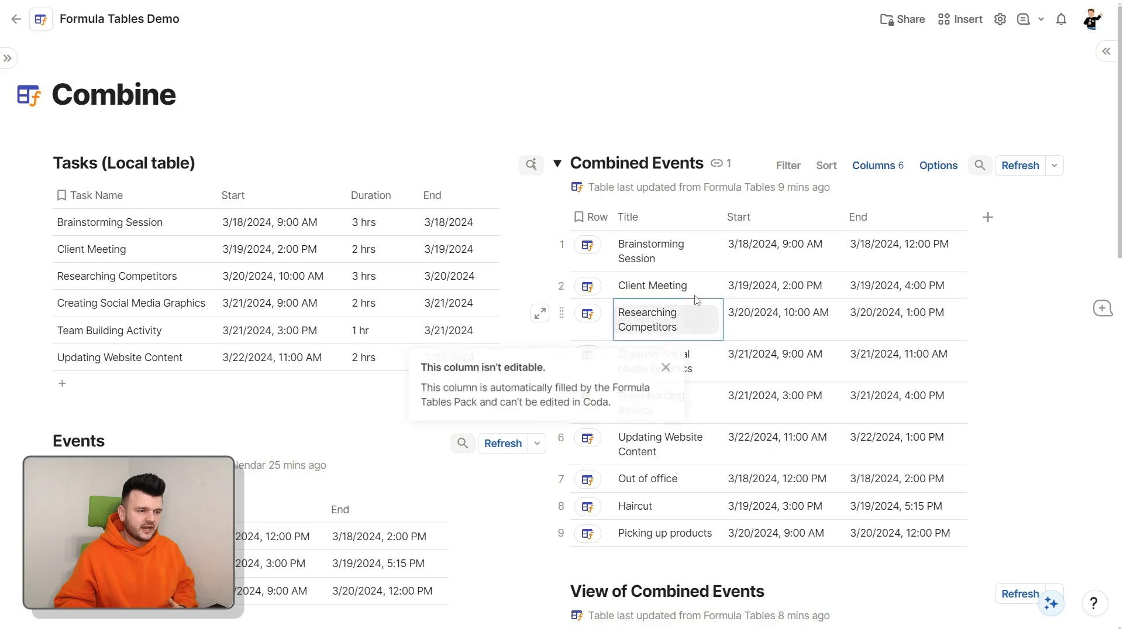
pyautogui.click(700, 289)
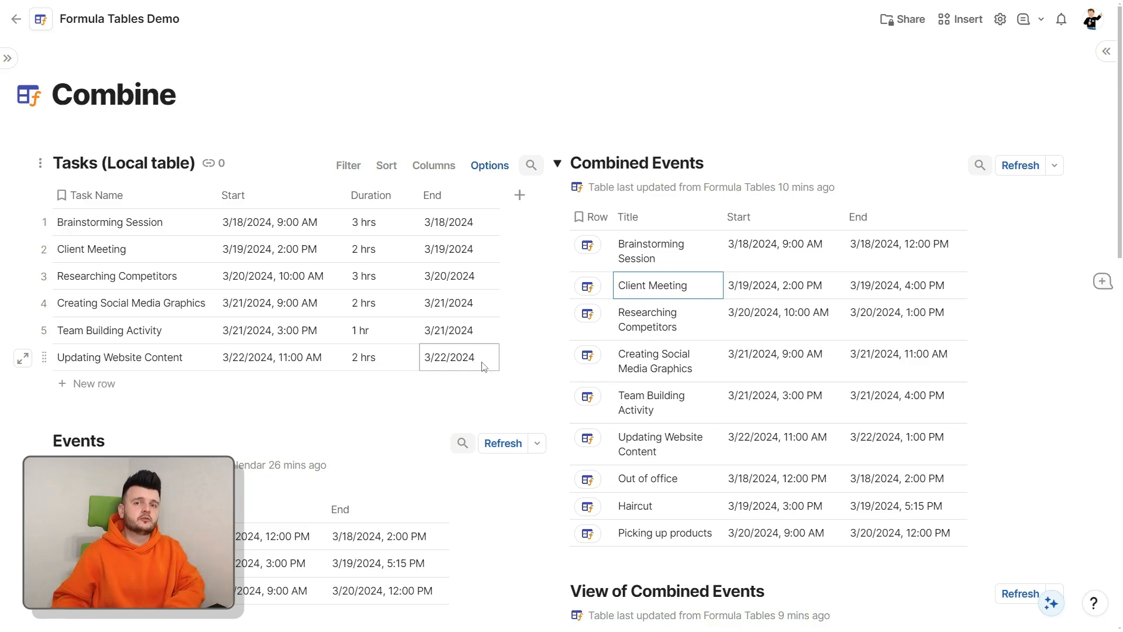
pyautogui.click(1069, 264)
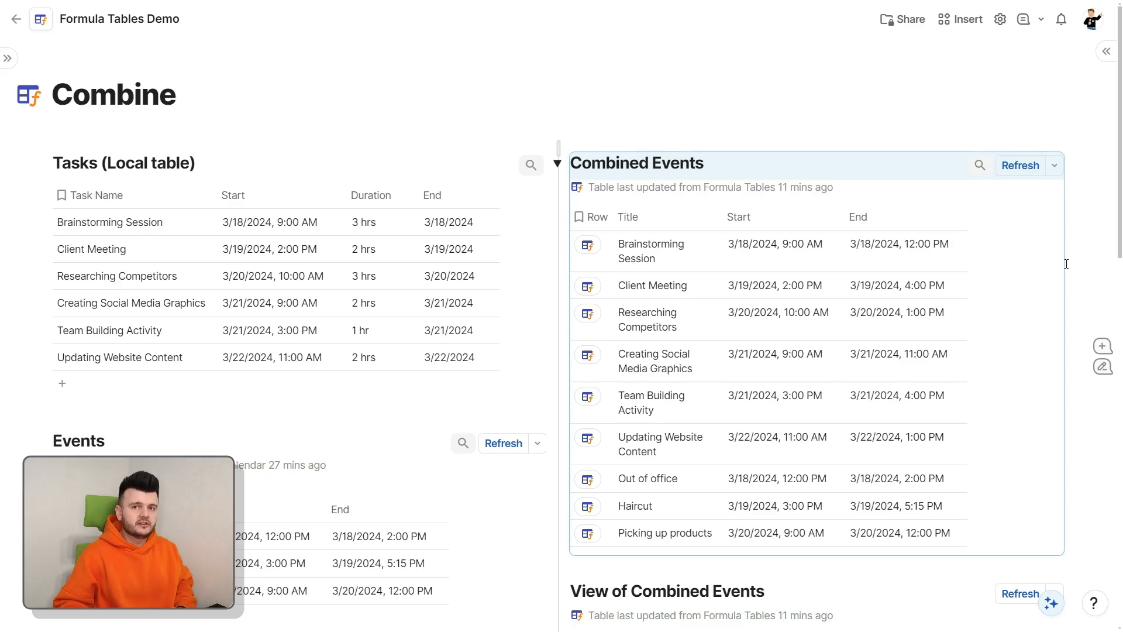
pyautogui.click(560, 244)
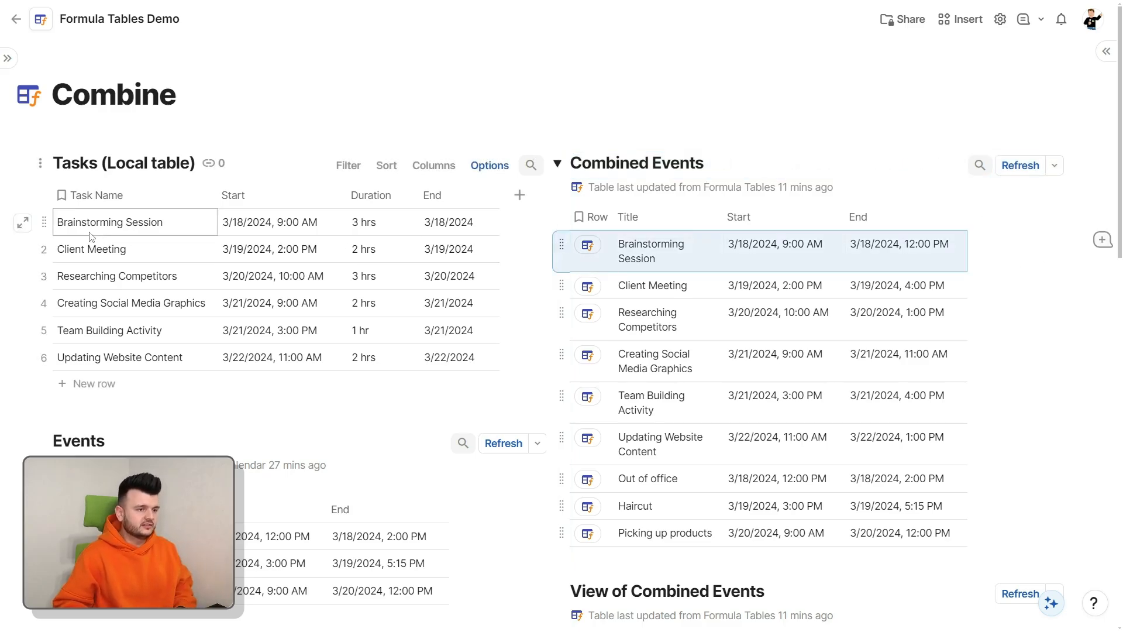
pyautogui.click(41, 221)
pyautogui.click(642, 454)
pyautogui.click(642, 476)
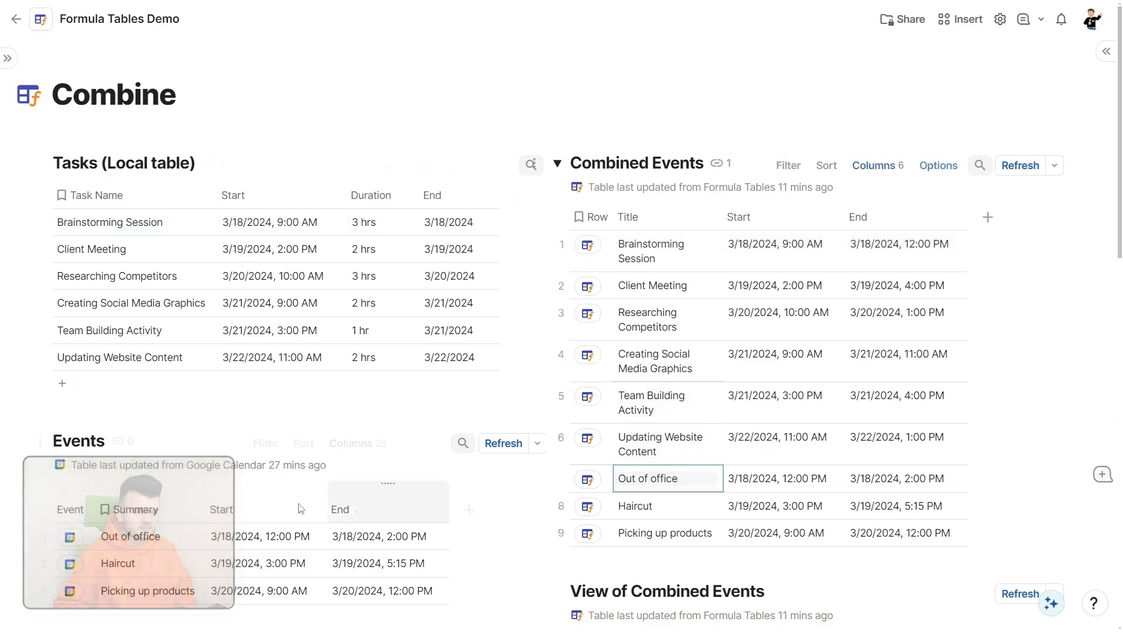
pyautogui.click(45, 536)
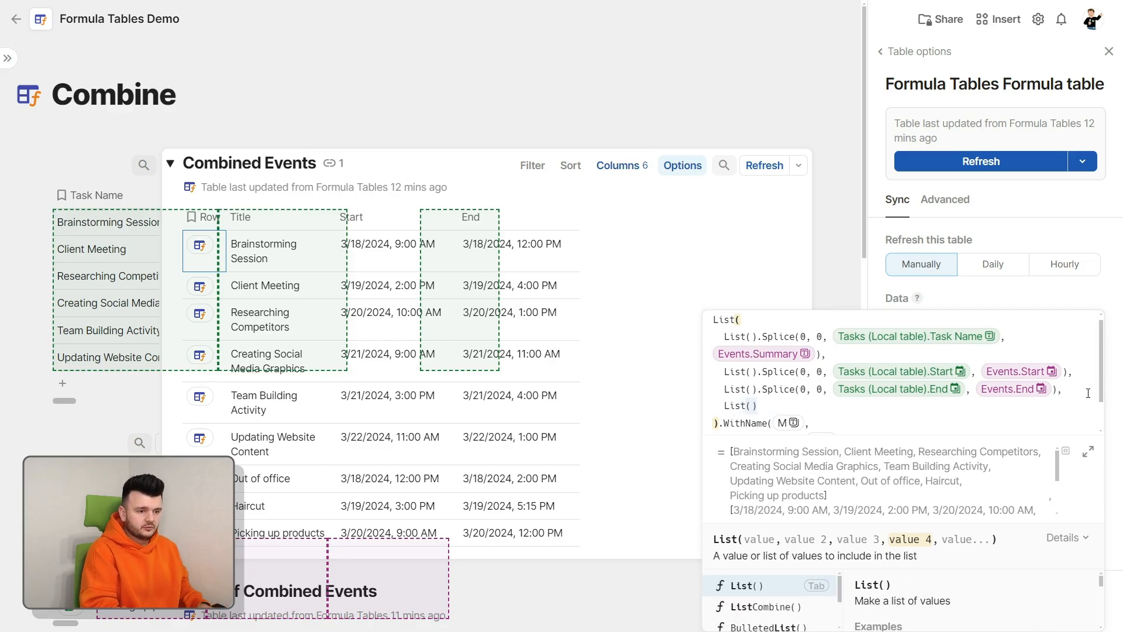
# - Extend the Combined Events data formula with List().Splice(0, 0, Tasks (Local table), Events) and refresh the table
pyautogui.write('.Splice(0, 0, ')
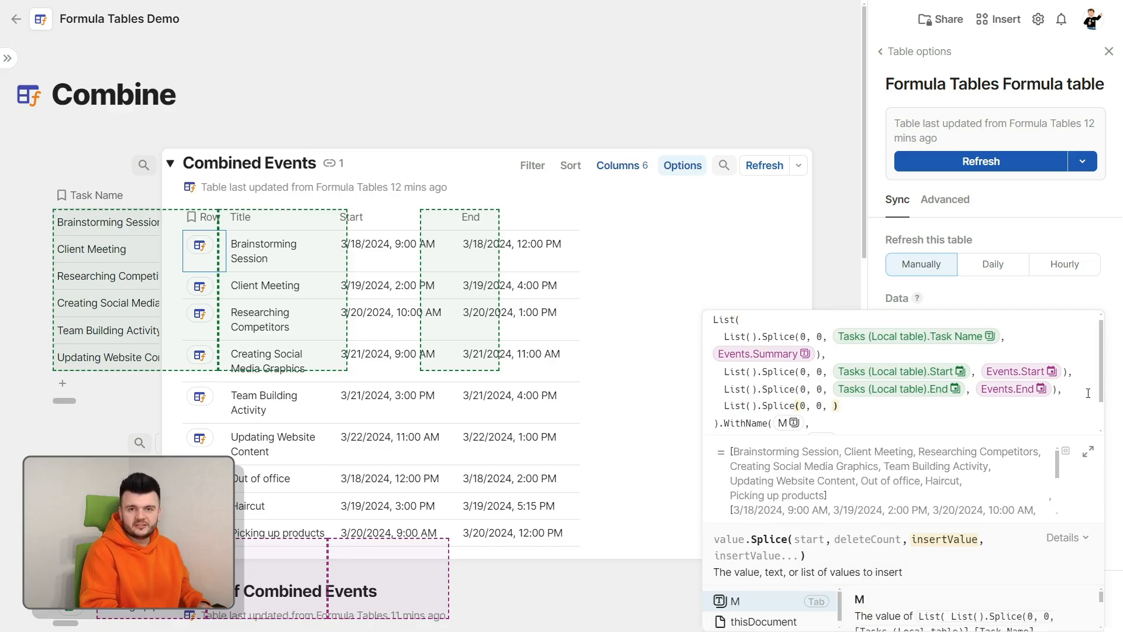
pyautogui.write('Tas')
pyautogui.press('Tab')
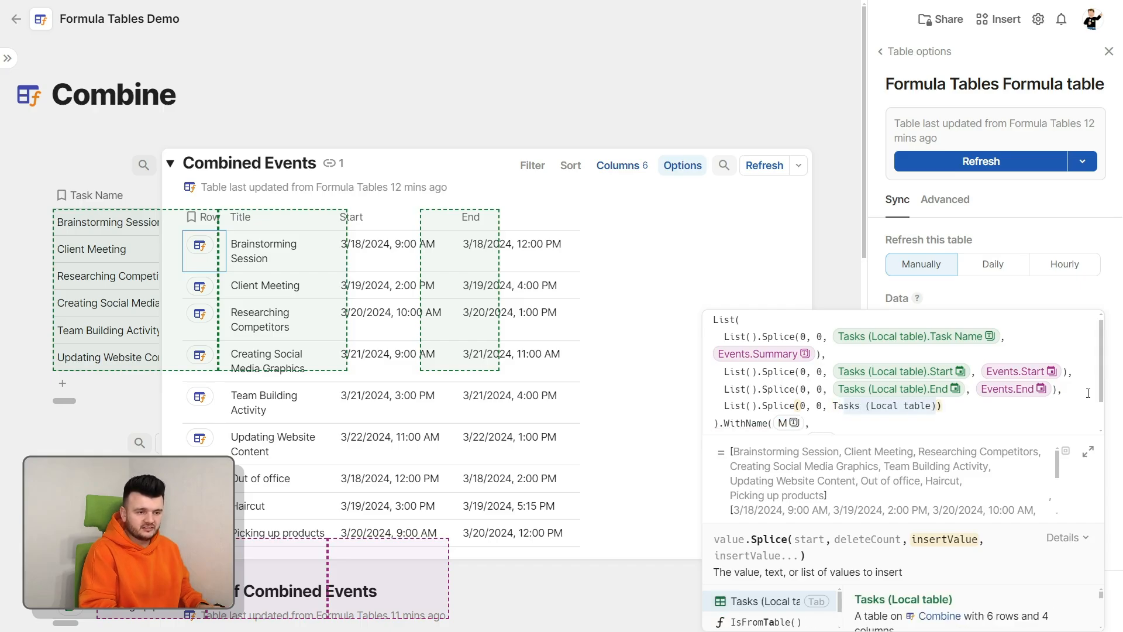
pyautogui.write(', Events')
pyautogui.press('Tab')
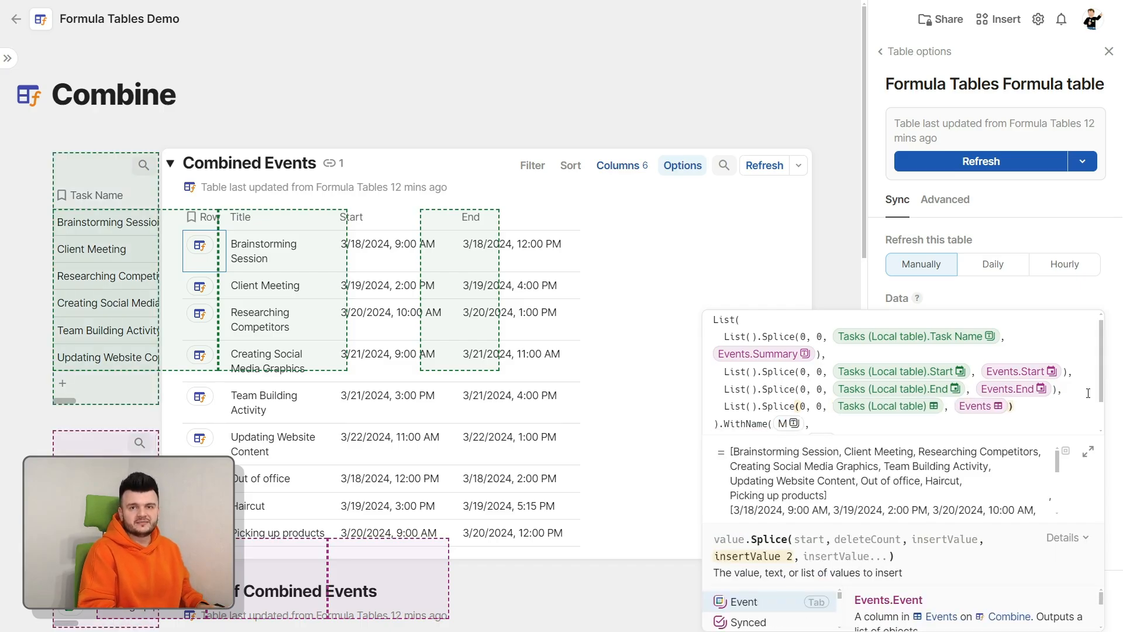
pyautogui.click(1016, 157)
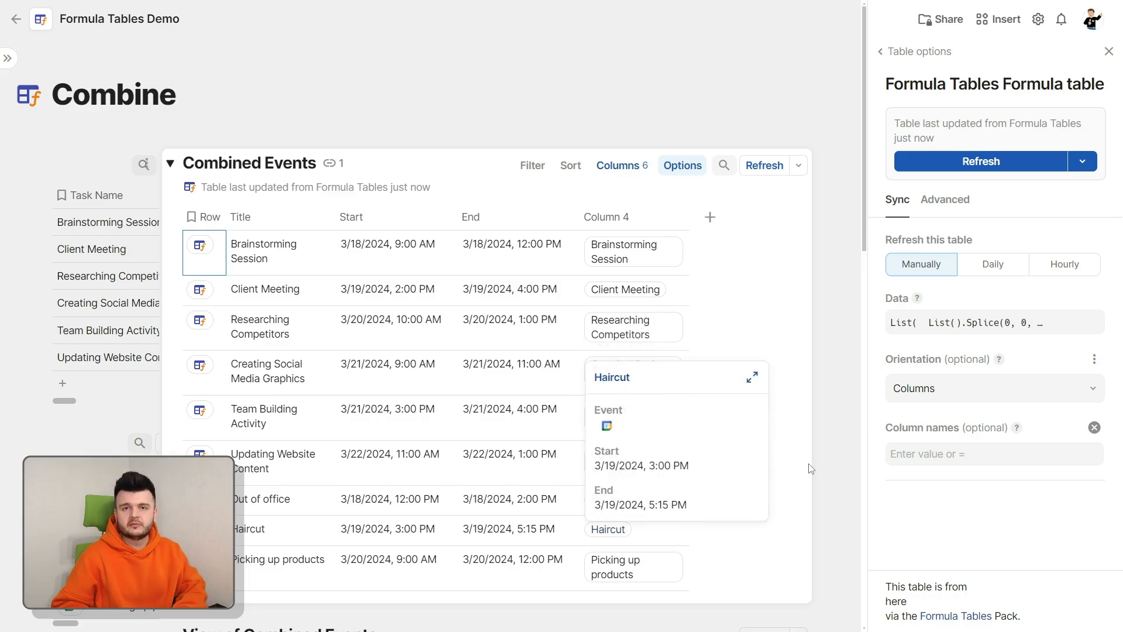
# - Review the added Splice line in the data formula, and rename Column 4 of Combined Events as Linked rows
pyautogui.click(1029, 323)
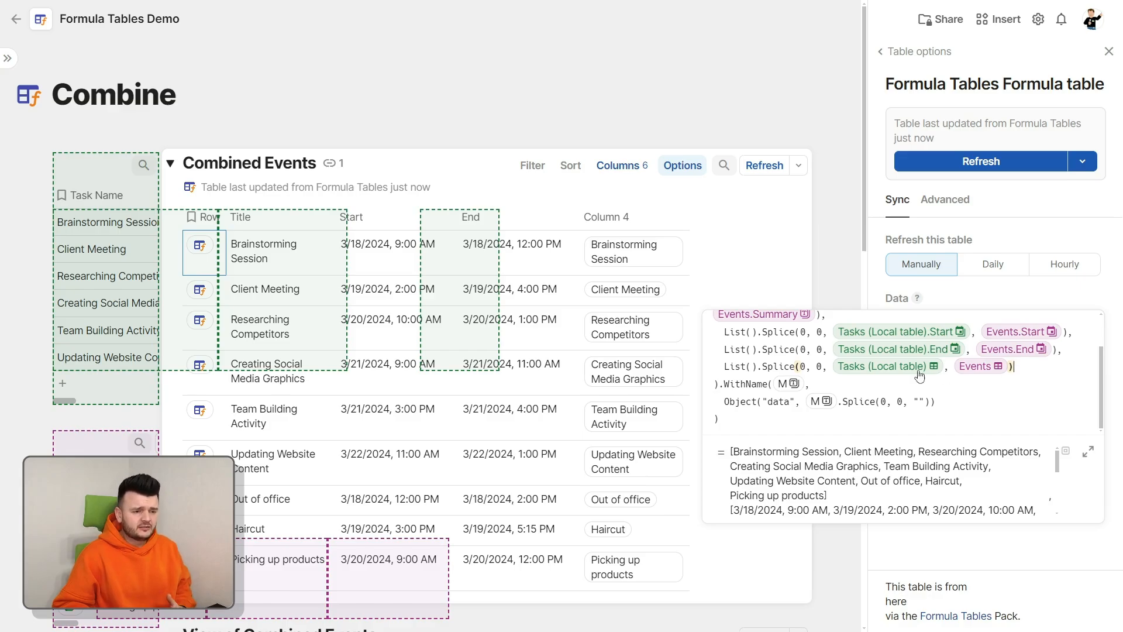
pyautogui.moveTo(920, 373); pyautogui.dragTo(719, 369)
pyautogui.click(1094, 359)
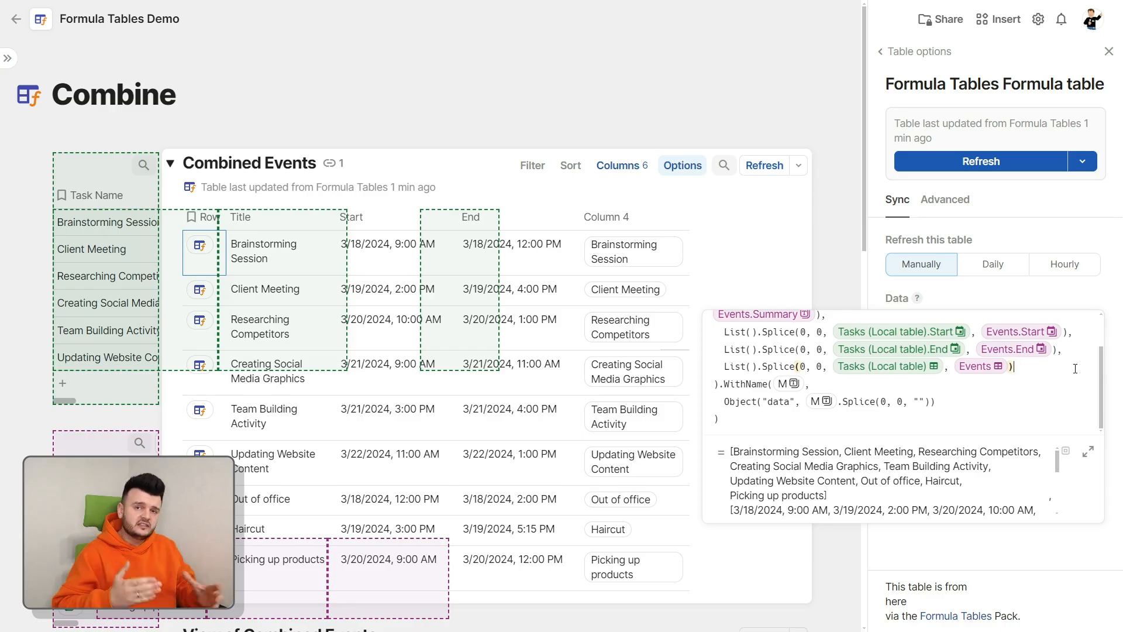
pyautogui.click(644, 289)
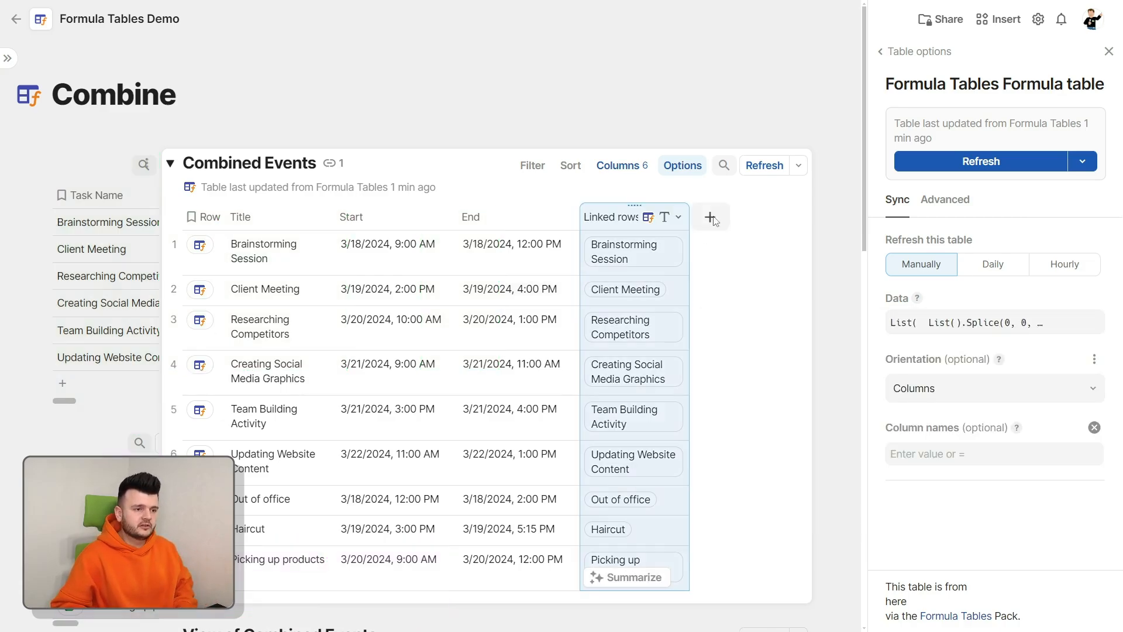
# - Add two relation columns to Combined Events, one linked to Tasks (Local table) and one linked to Events
pyautogui.click(711, 218)
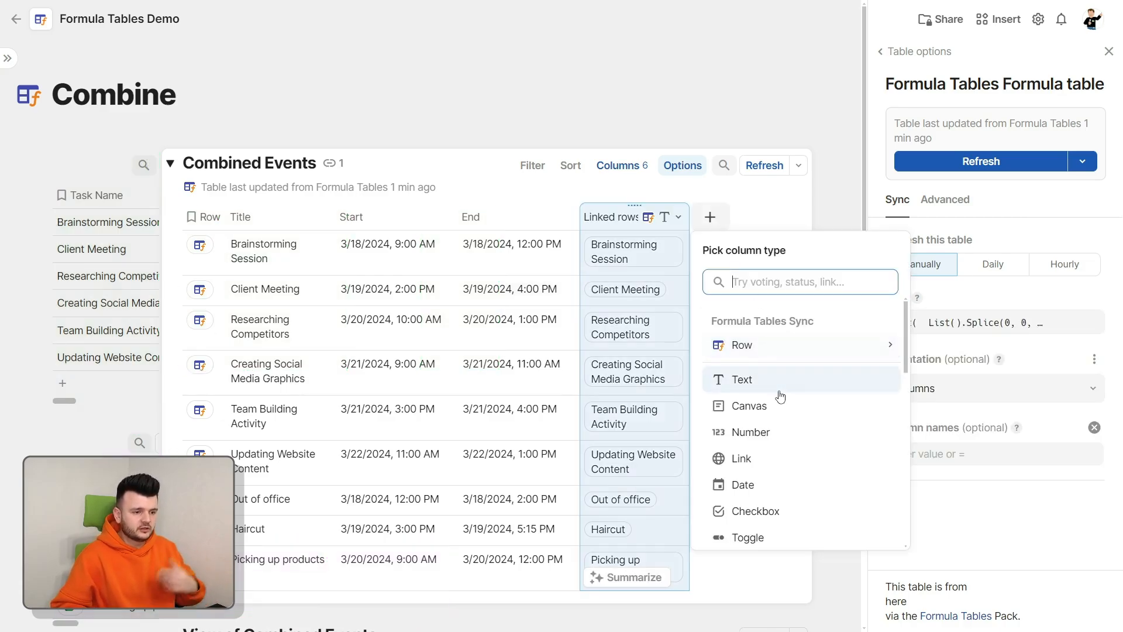
pyautogui.moveTo(779, 385)
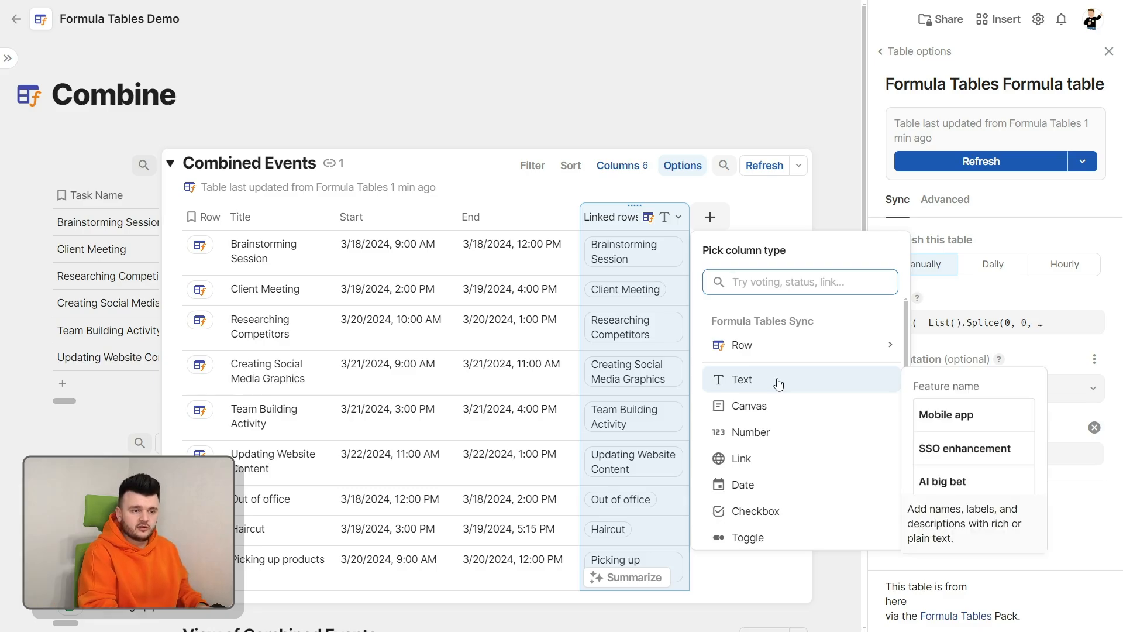
pyautogui.write('Tasks')
pyautogui.press('Return')
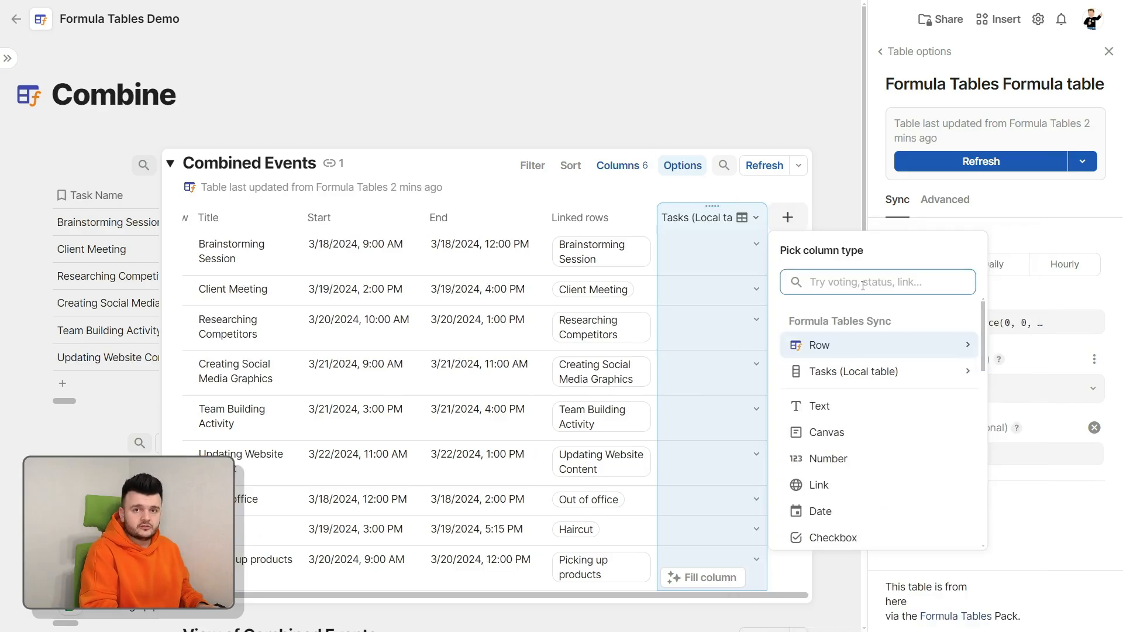
pyautogui.write('Eve')
pyautogui.press('Return')
pyautogui.press('Escape')
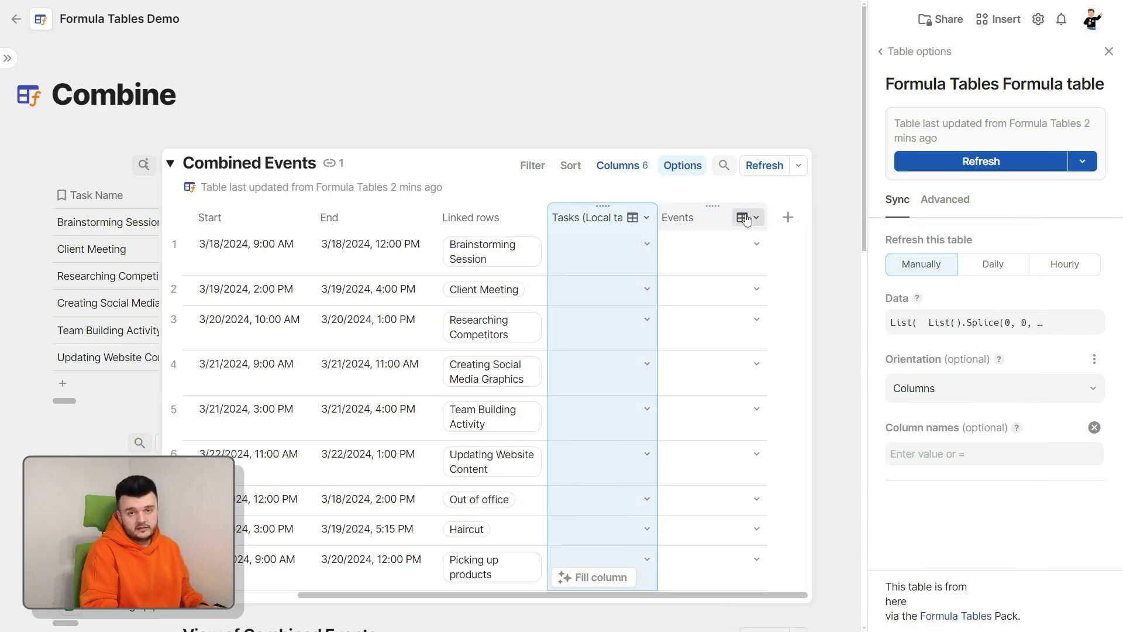
# - Set the Tasks (Local table) column's formula to If(Linked row.IsFromTable(Tasks (Local table)), Linked row, "")
pyautogui.press('=')
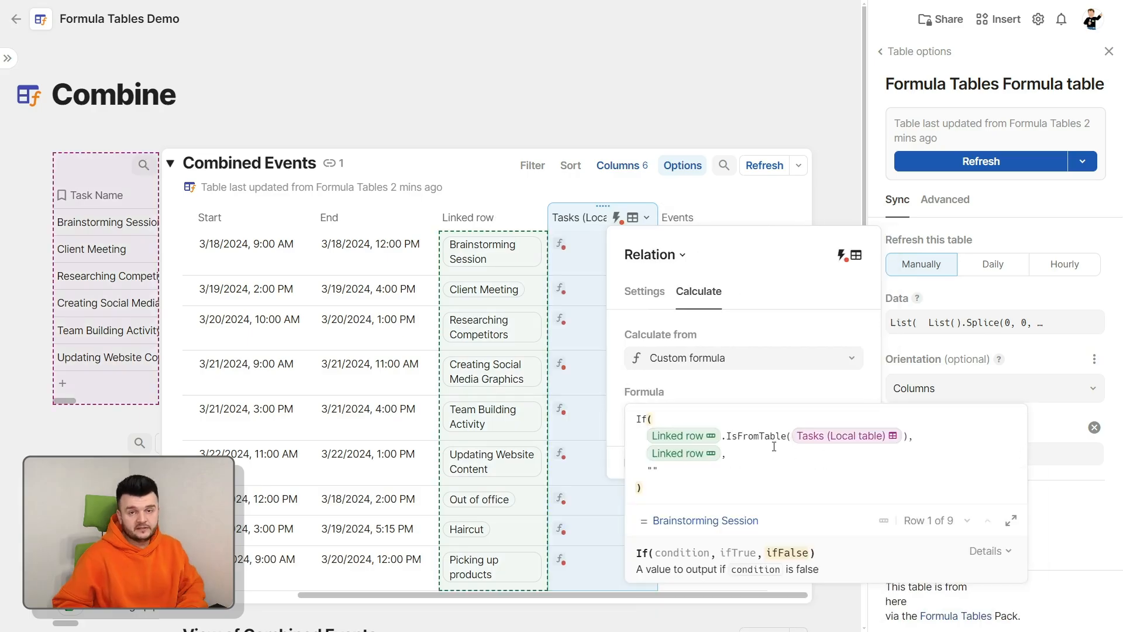
pyautogui.click(864, 442)
pyautogui.click(708, 455)
pyautogui.click(787, 454)
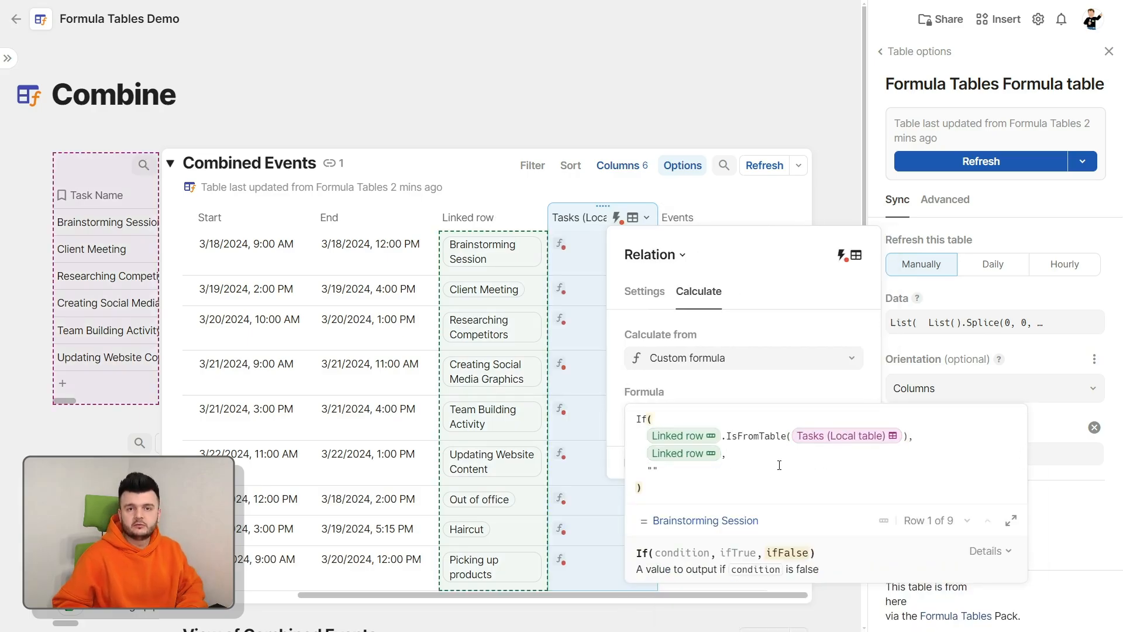
pyautogui.click(711, 492)
pyautogui.press('Return')
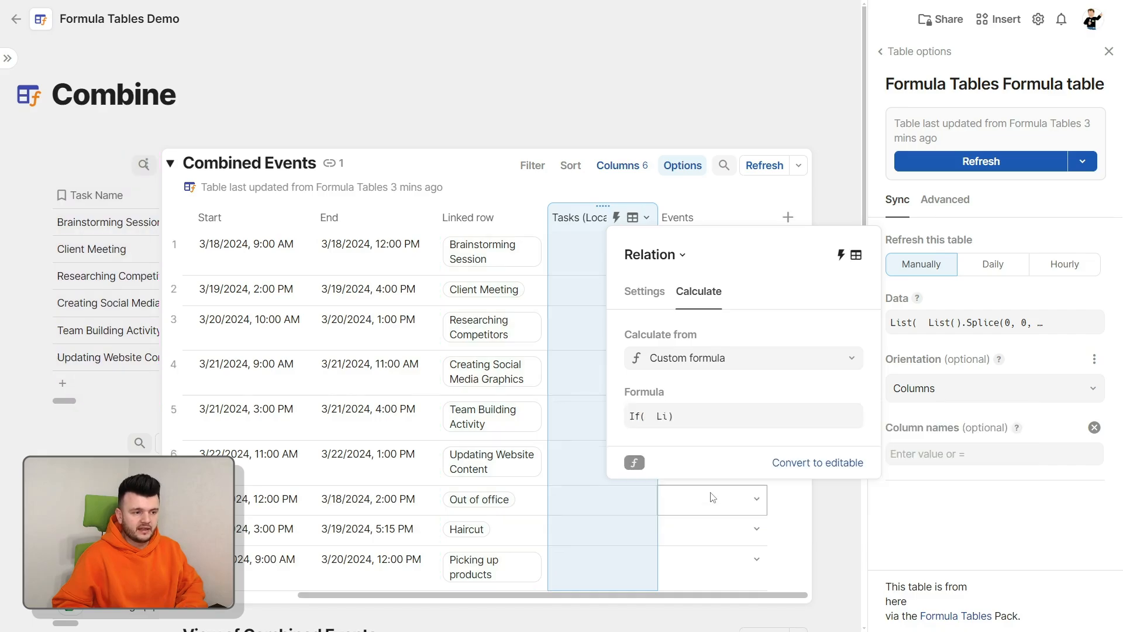
# - Set the Events column's formula to If(Linked row.IsFromTable(Events), Linked row, "")
pyautogui.click(720, 218)
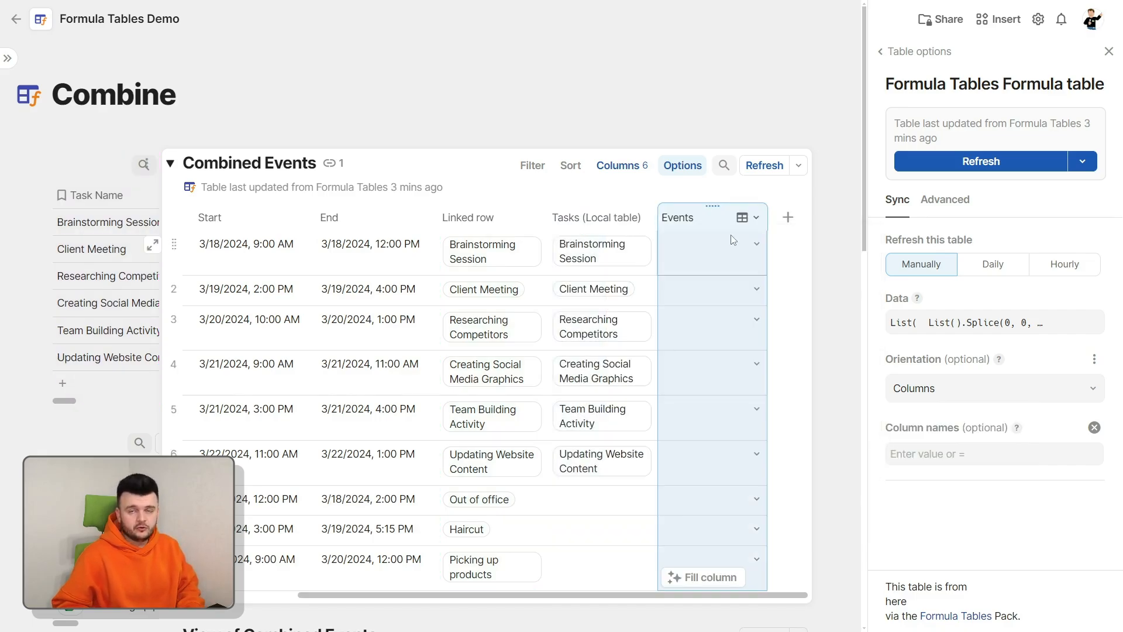
pyautogui.click(742, 219)
pyautogui.click(727, 435)
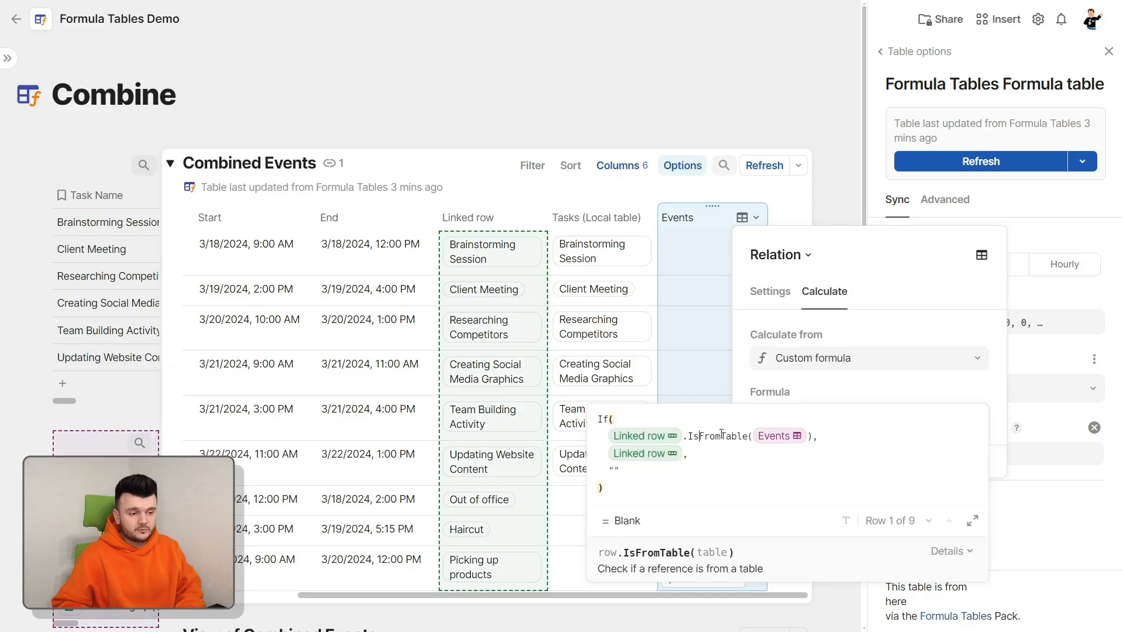
pyautogui.click(826, 439)
pyautogui.click(778, 458)
pyautogui.click(756, 488)
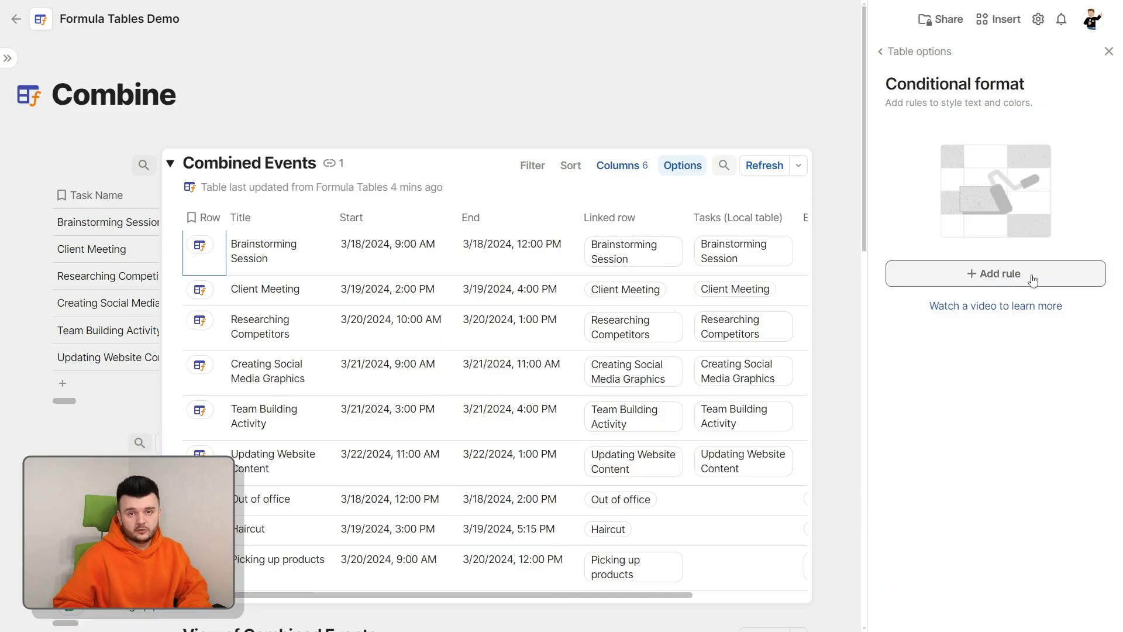
# - Add a conditional format rule to Combined Events that highlights all columns in light blue where Events is not blank
pyautogui.click(1032, 279)
pyautogui.scroll(-1, 933, 409)
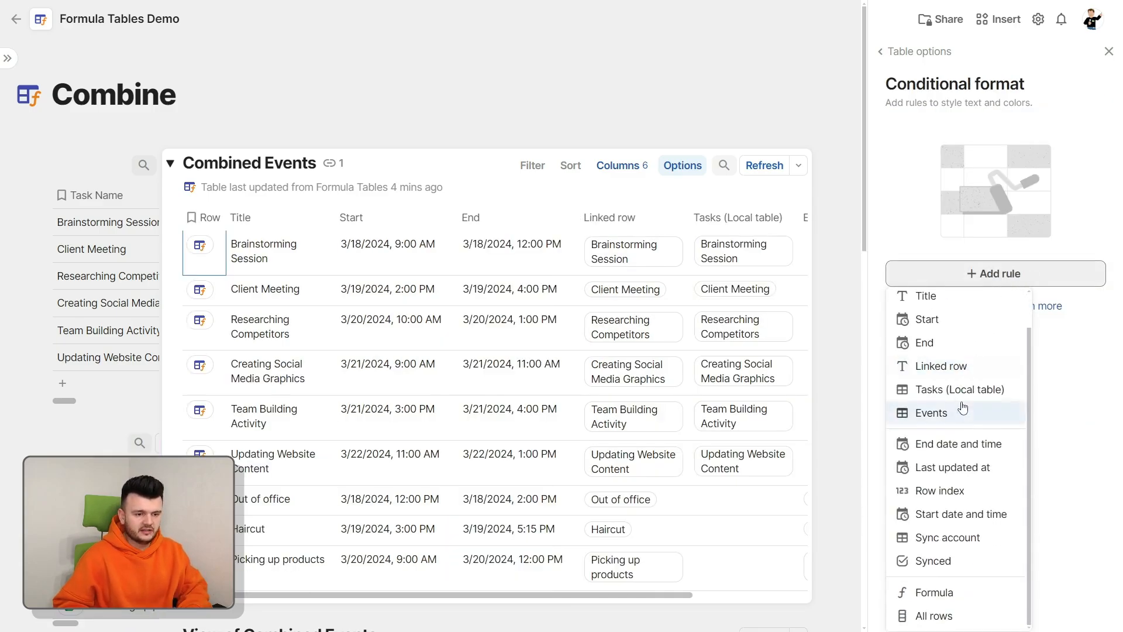
pyautogui.click(980, 412)
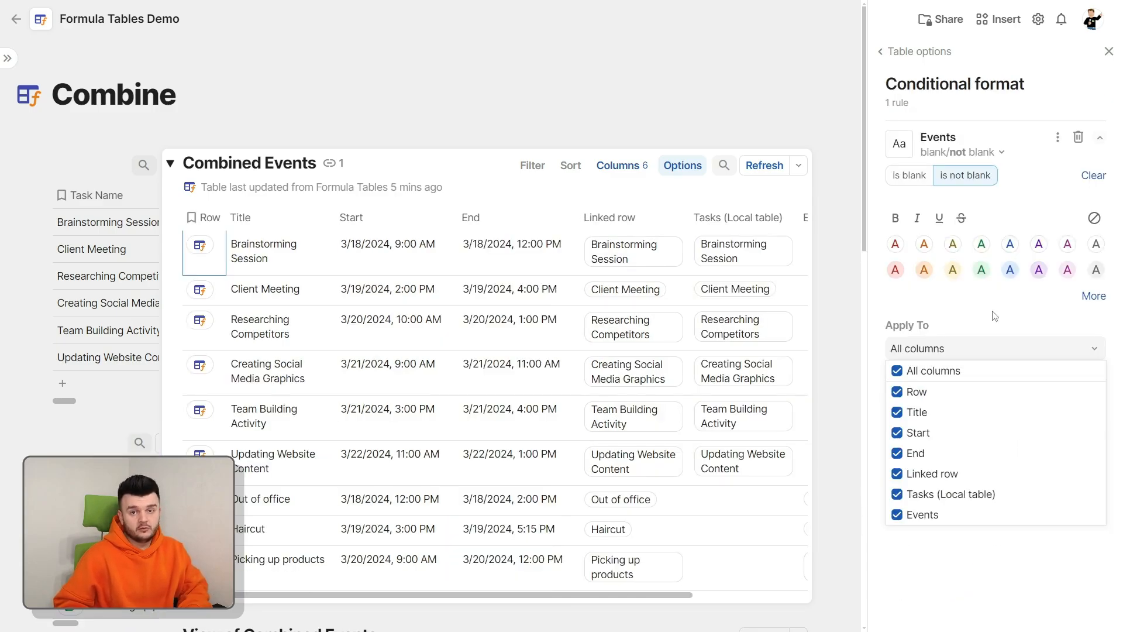
pyautogui.click(1011, 269)
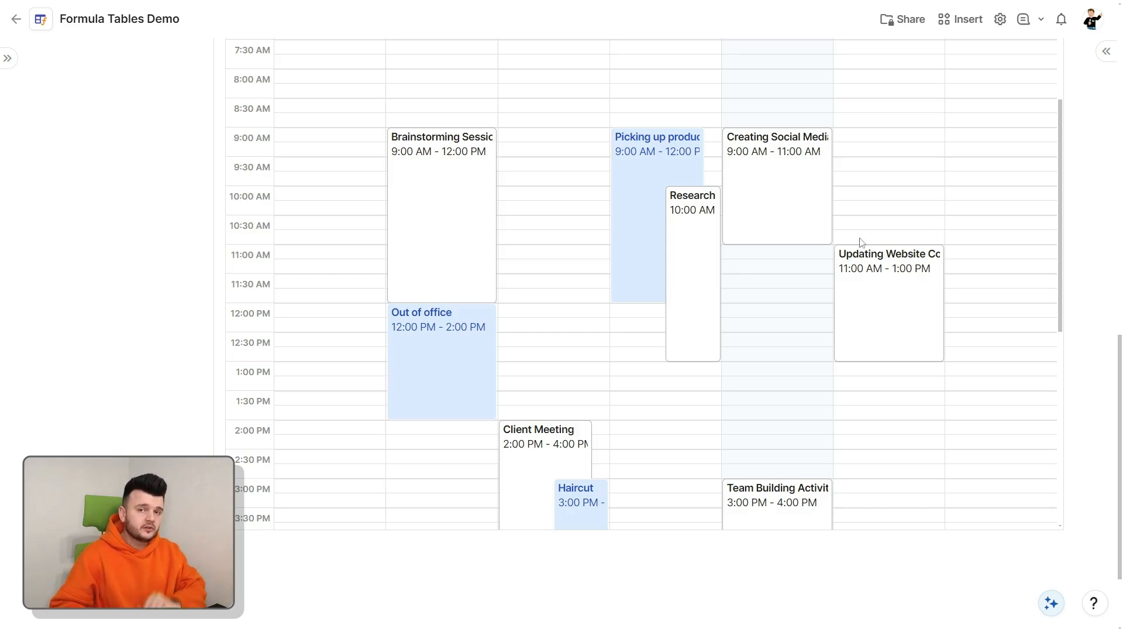
# - Edit the detail layout of the Picking up products entry, hiding the Row, Start date and time, and End date and time columns
pyautogui.click(625, 244)
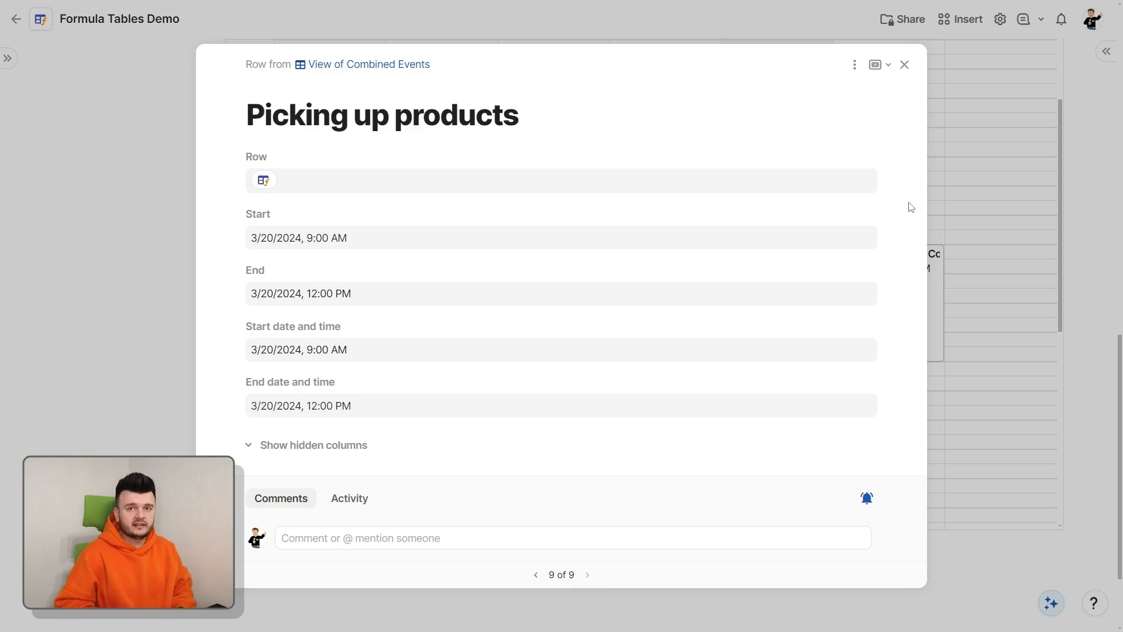
pyautogui.click(855, 65)
pyautogui.click(883, 92)
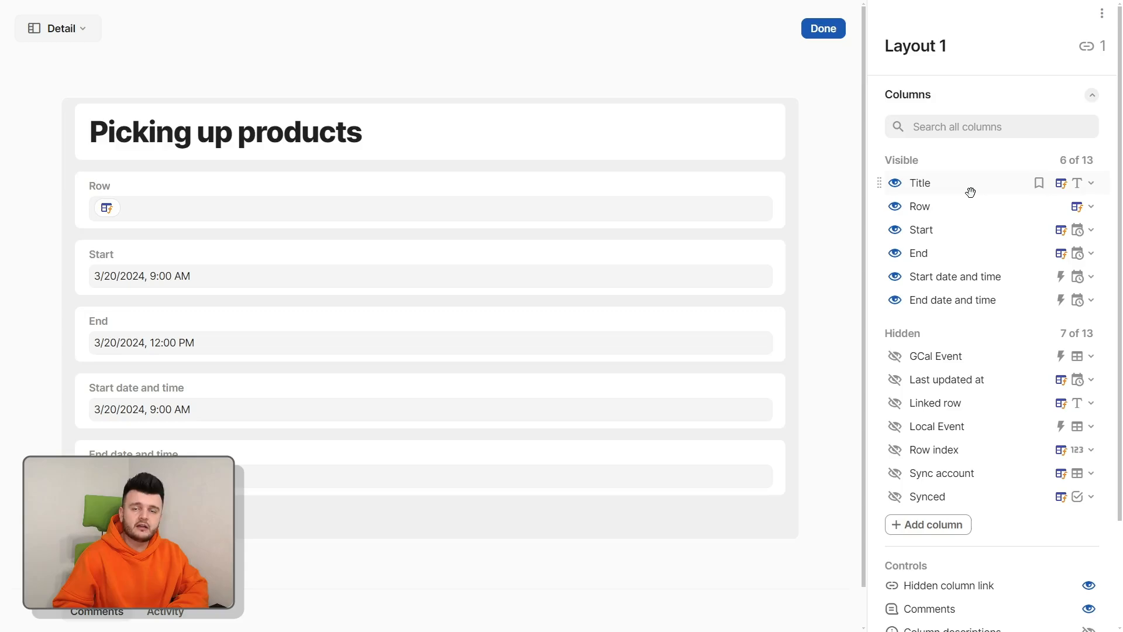
pyautogui.click(895, 206)
pyautogui.click(895, 252)
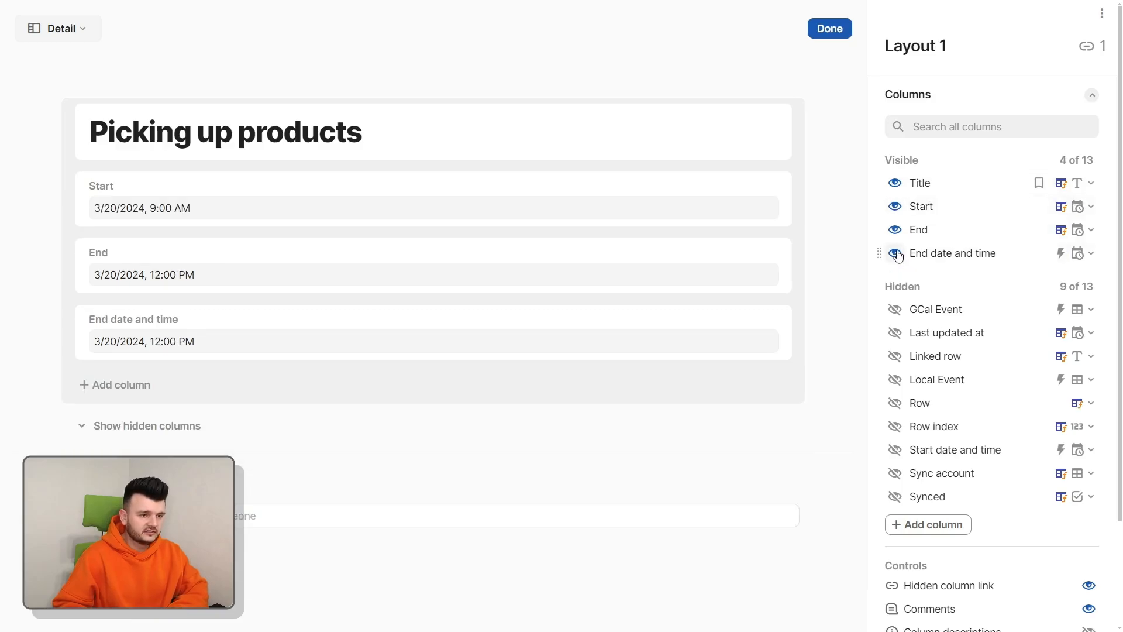
pyautogui.click(895, 252)
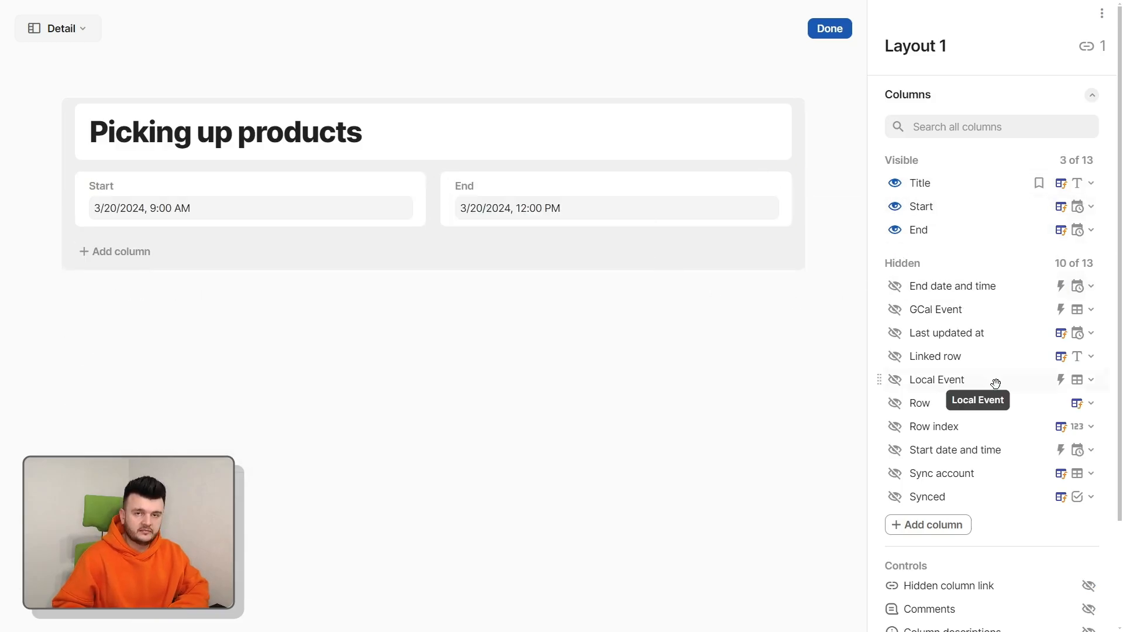
# - Show the Local Event and GCal Event columns in the detail layout and allow multiple selections for GCal Event
pyautogui.click(895, 379)
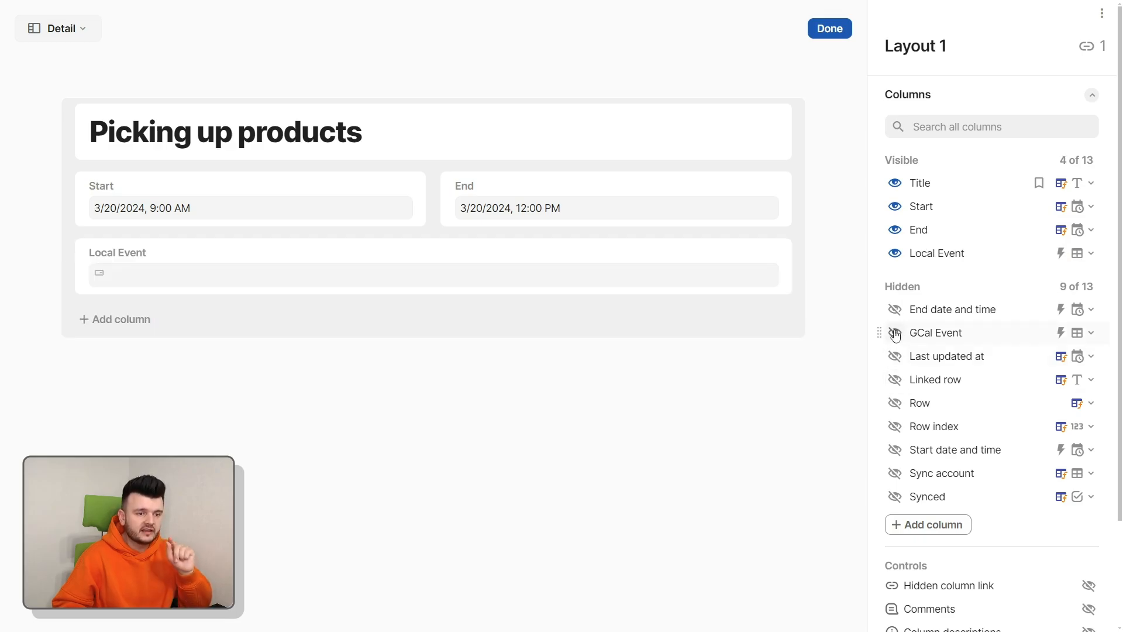
pyautogui.click(894, 334)
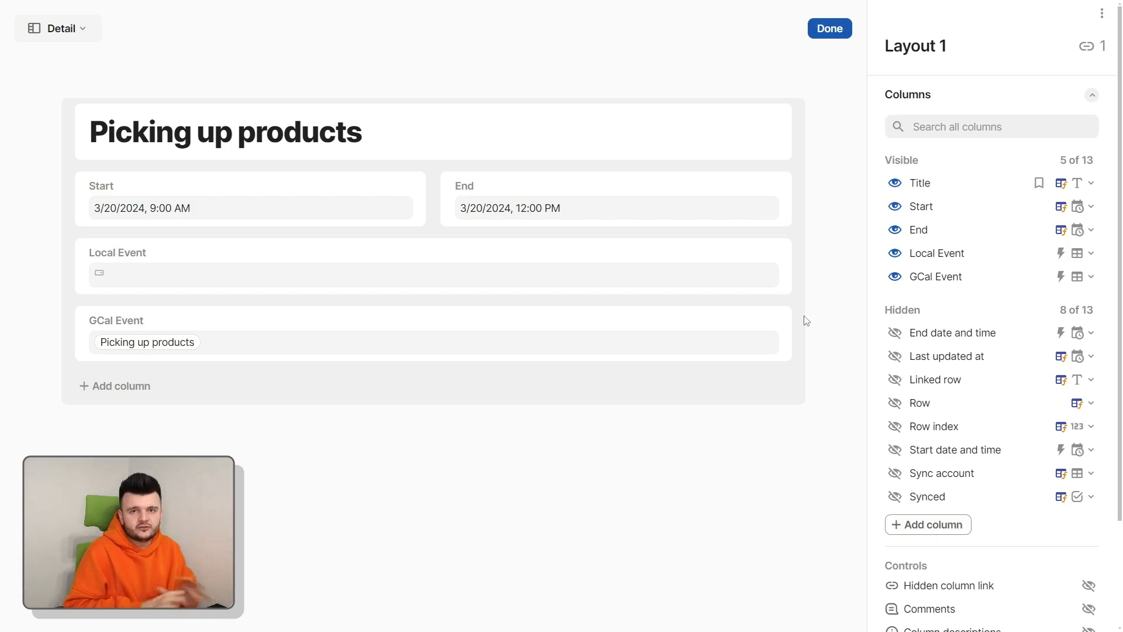
pyautogui.click(763, 317)
pyautogui.moveTo(734, 470)
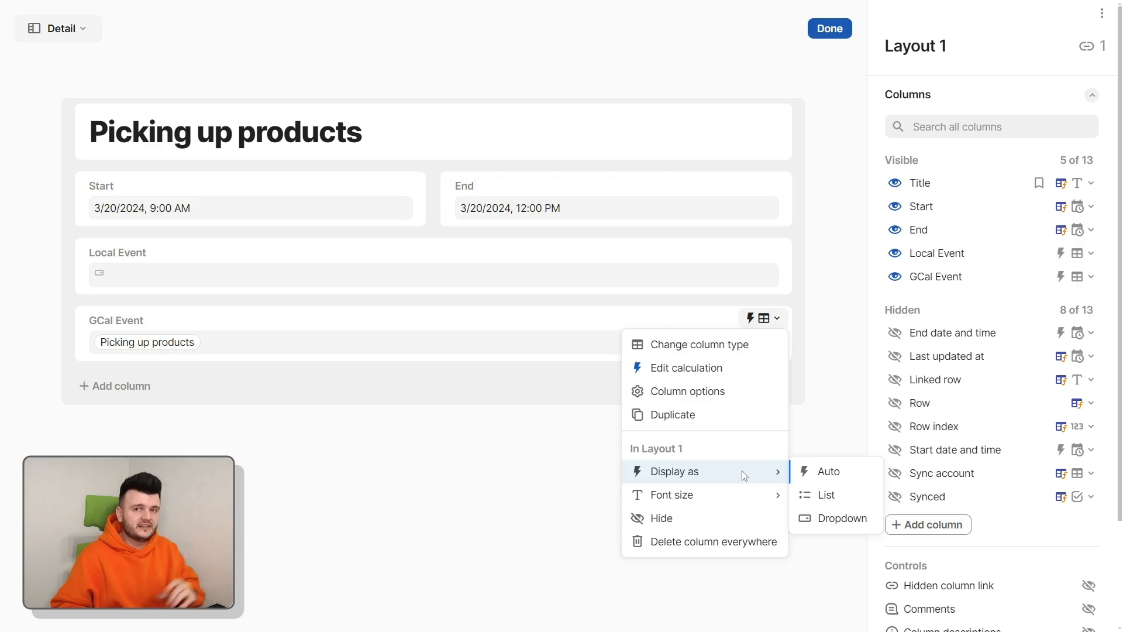
pyautogui.click(718, 393)
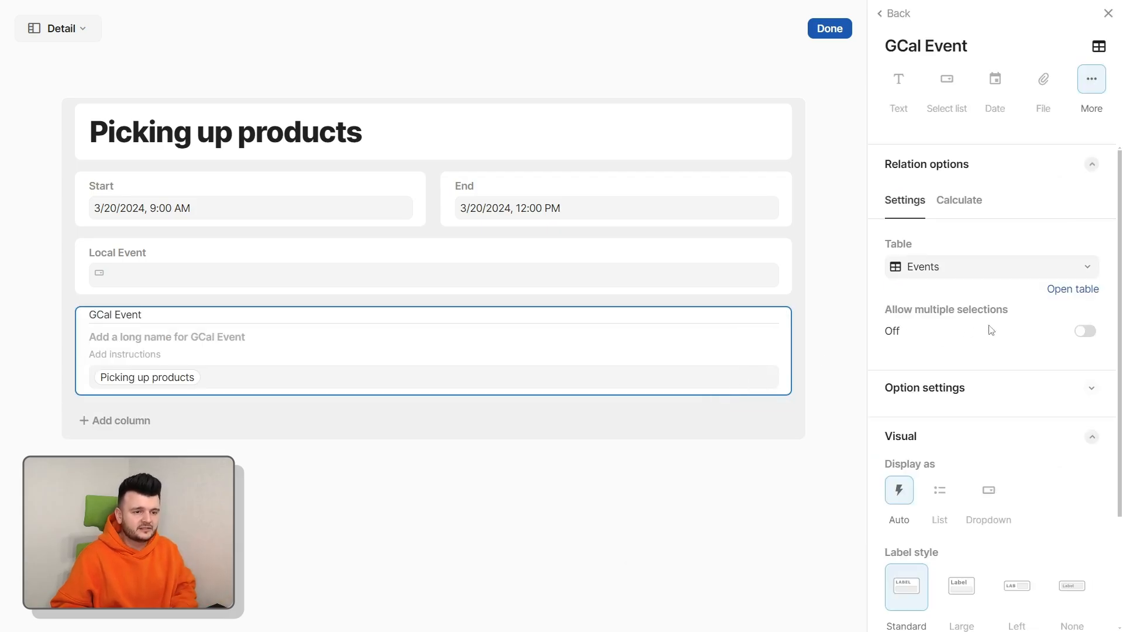
pyautogui.click(1080, 344)
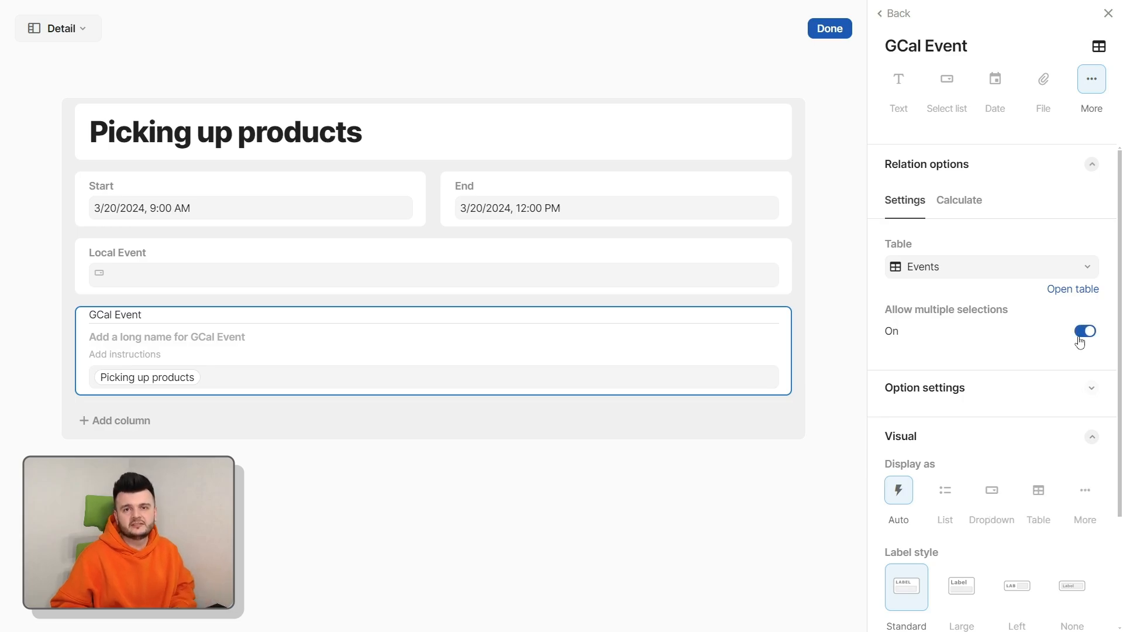
# - Display the GCal Event and Local Event columns as Detail views within the layout
pyautogui.moveTo(774, 321)
pyautogui.click(722, 321)
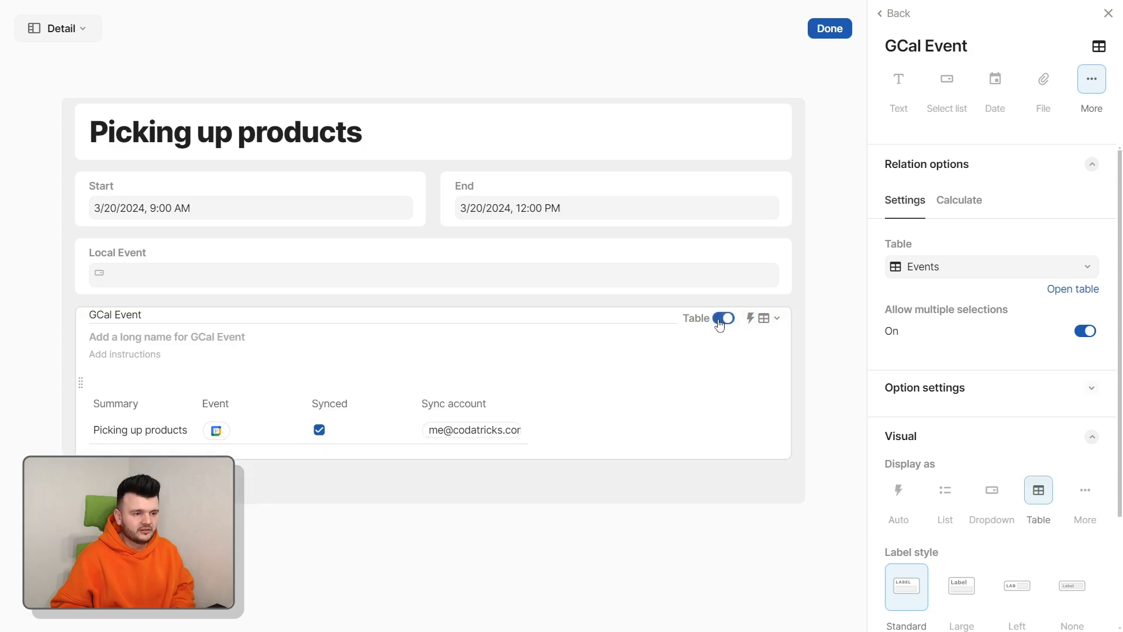
pyautogui.click(771, 320)
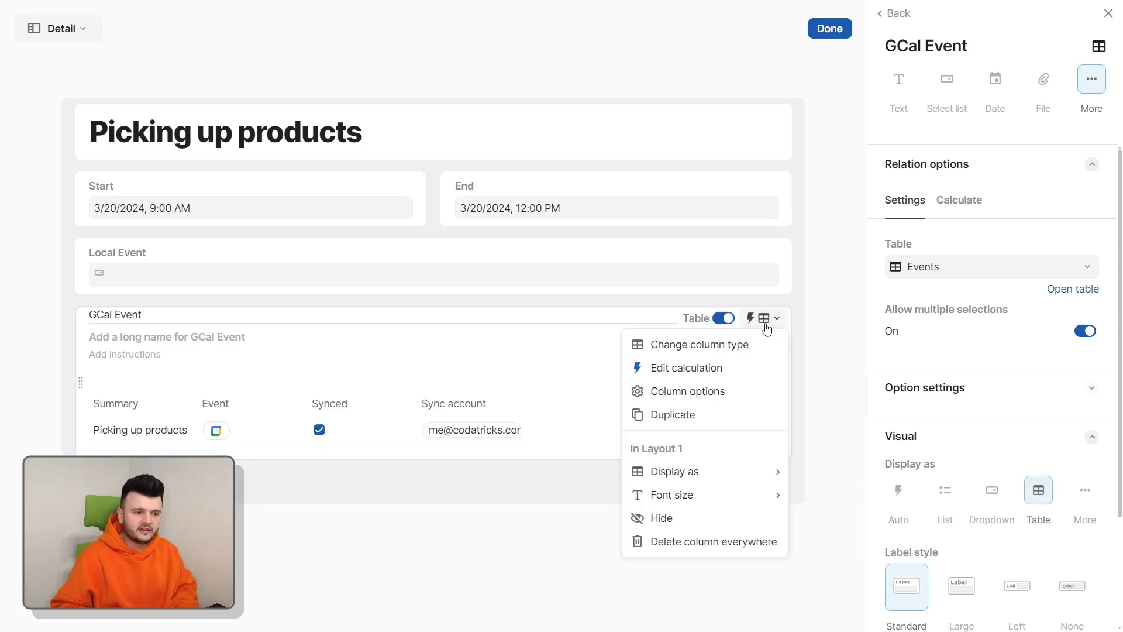
pyautogui.moveTo(736, 475)
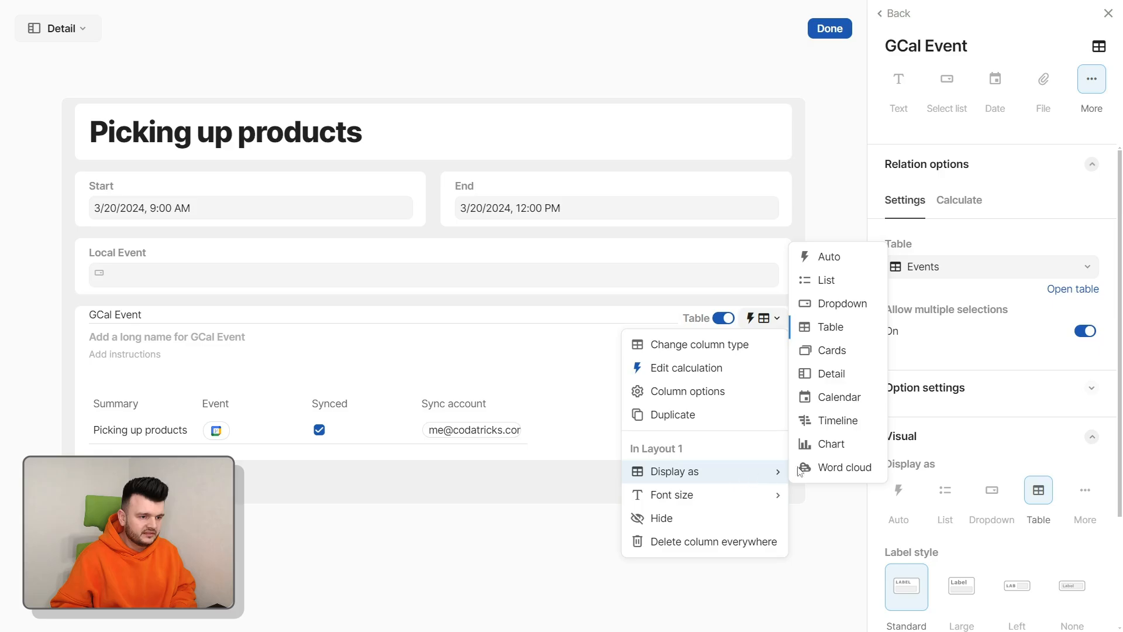
pyautogui.click(831, 374)
pyautogui.click(843, 383)
pyautogui.click(765, 251)
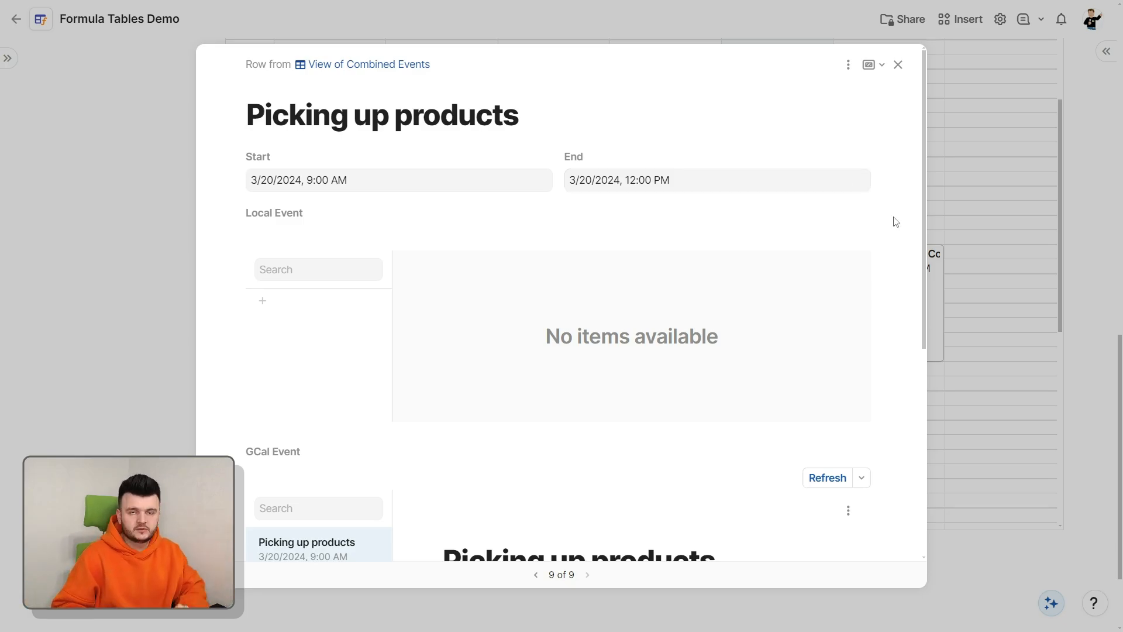
# - Set the navigation of the embedded Local Event and GCal Event detail views to Bottom
pyautogui.click(857, 215)
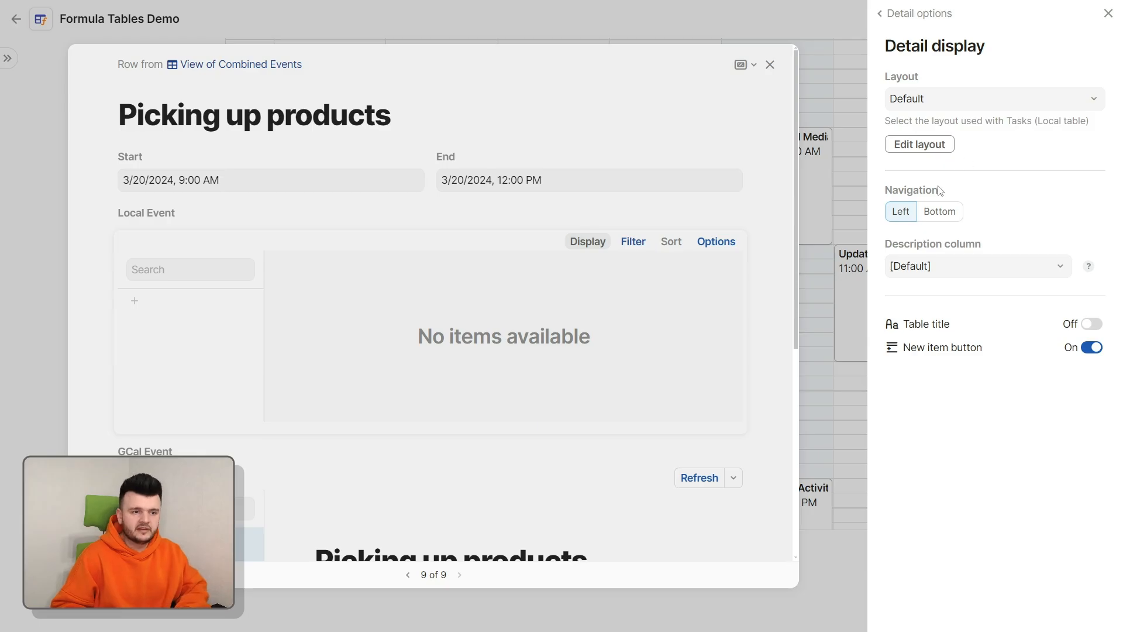
pyautogui.click(938, 211)
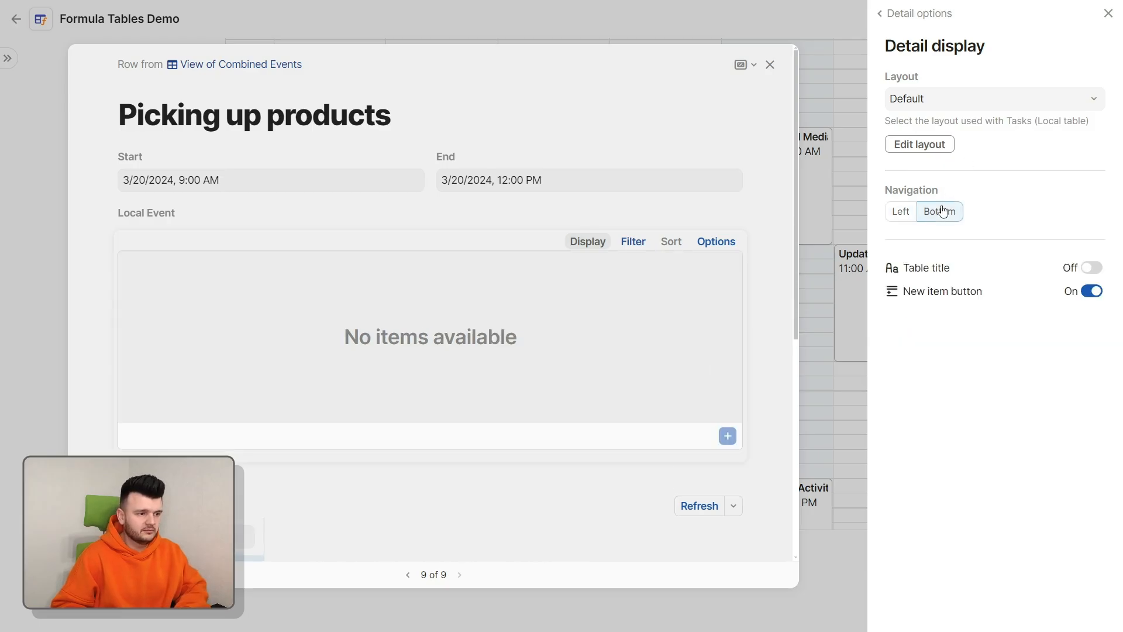
pyautogui.click(939, 212)
pyautogui.click(947, 117)
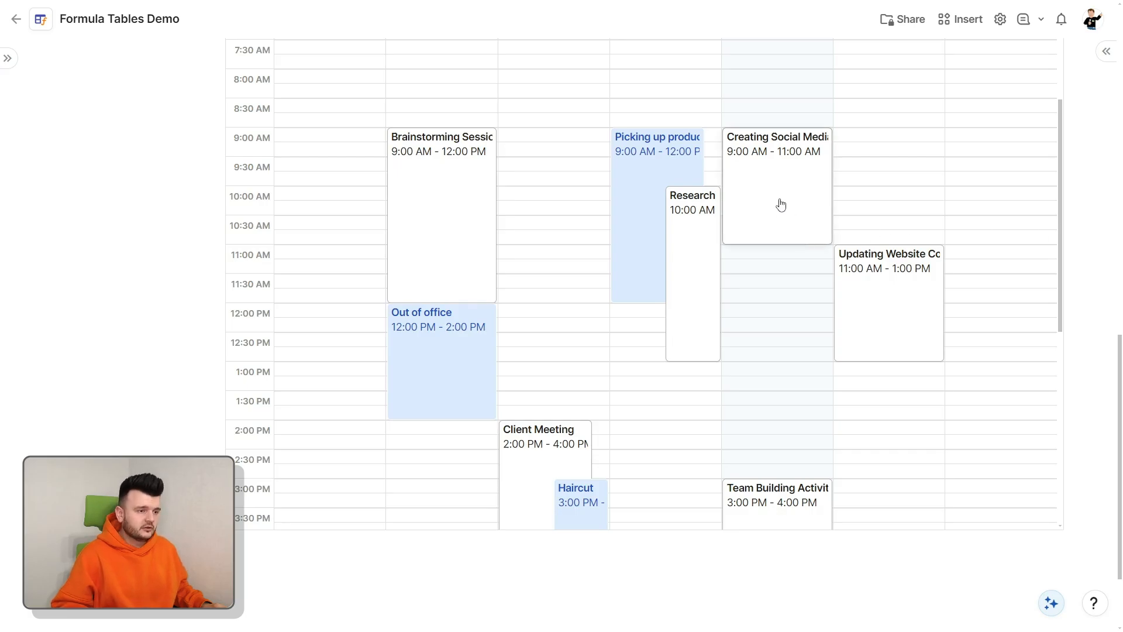
# - In the Creating Social Media Graphics entry, rename the local event to Creating Social Media Graphics 2 and set its Duration to 3 hours
pyautogui.click(781, 205)
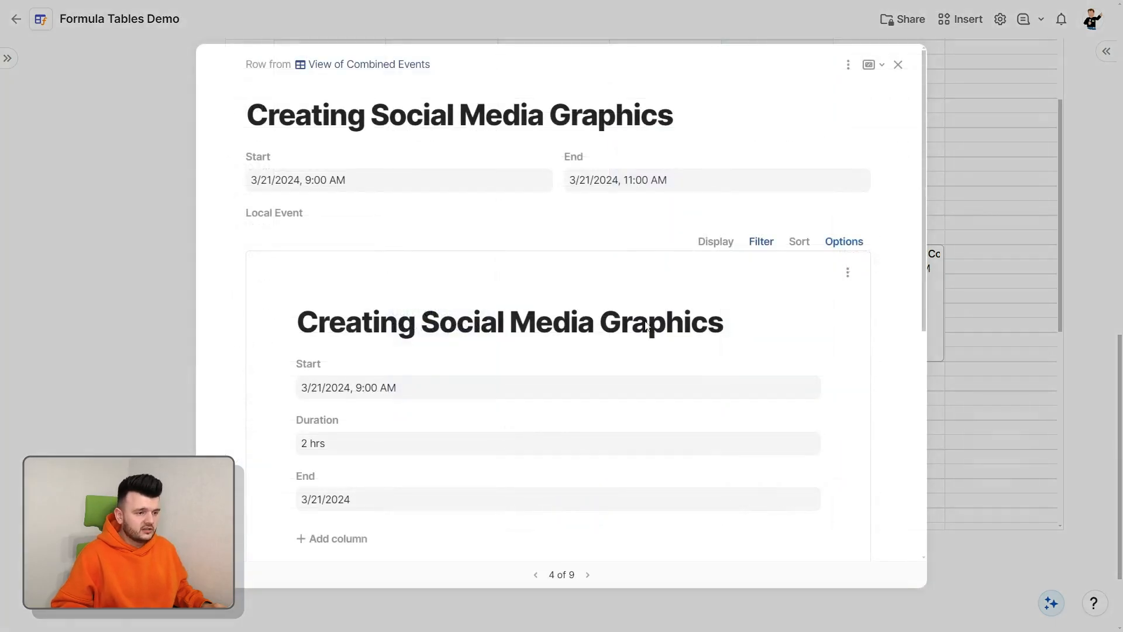
pyautogui.scroll(-1, 754, 329)
pyautogui.write('2')
pyautogui.click(650, 384)
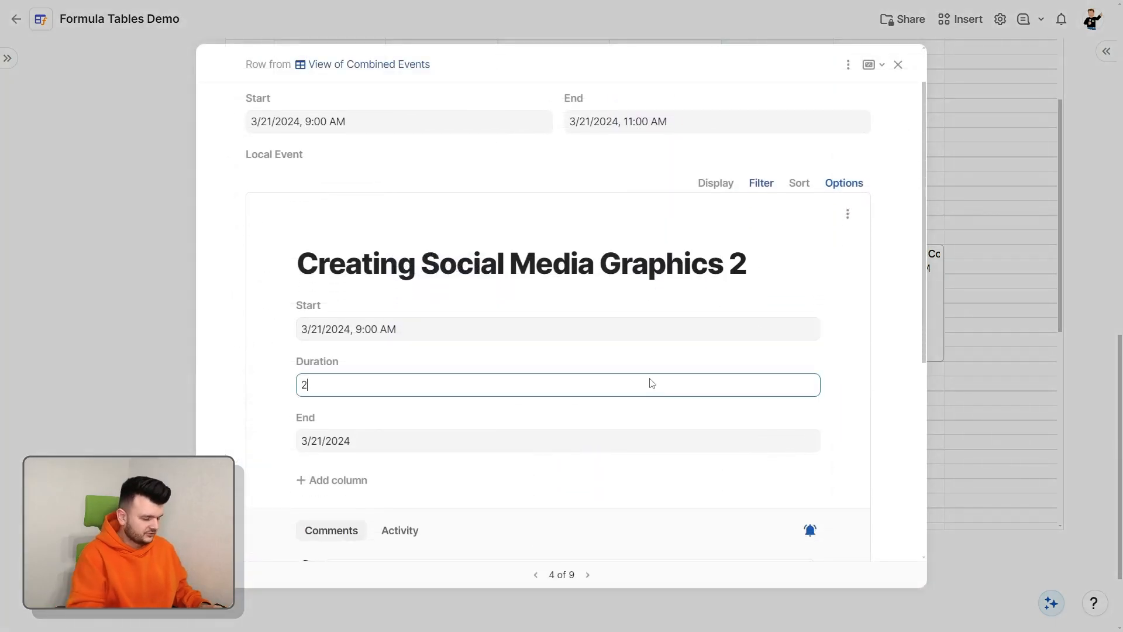
pyautogui.press('BackSpace')
pyautogui.write('3')
pyautogui.press('Tab')
pyautogui.press('Escape')
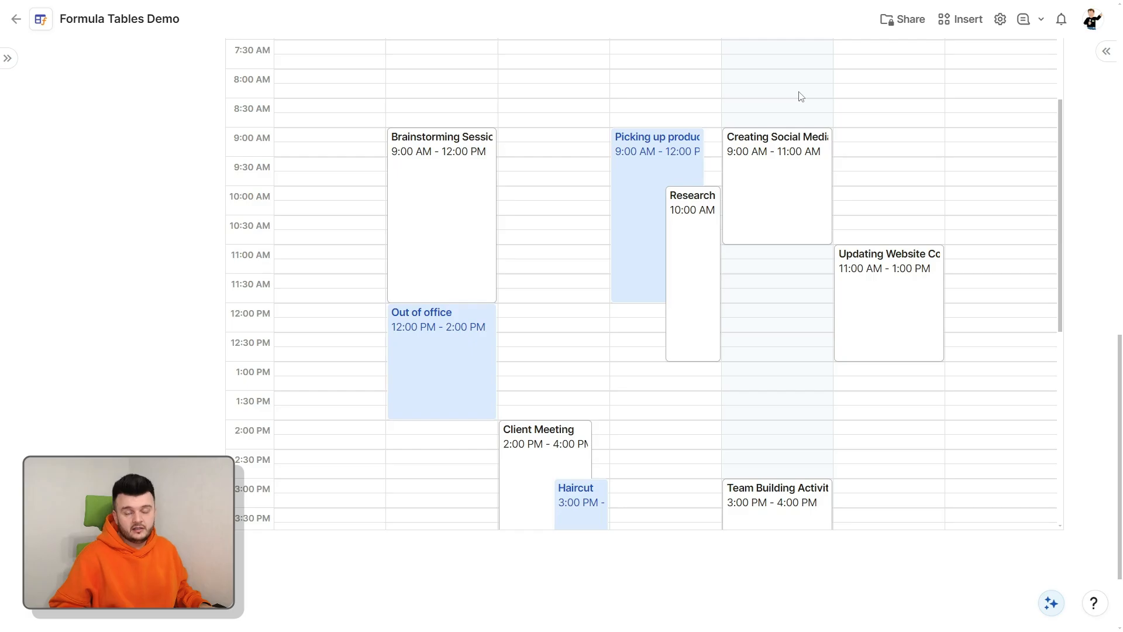
# - Set the GCal Event's End time in the Picking up products entry to 1:00 PM and send the edits
pyautogui.click(675, 246)
pyautogui.scroll(-4, 684, 281)
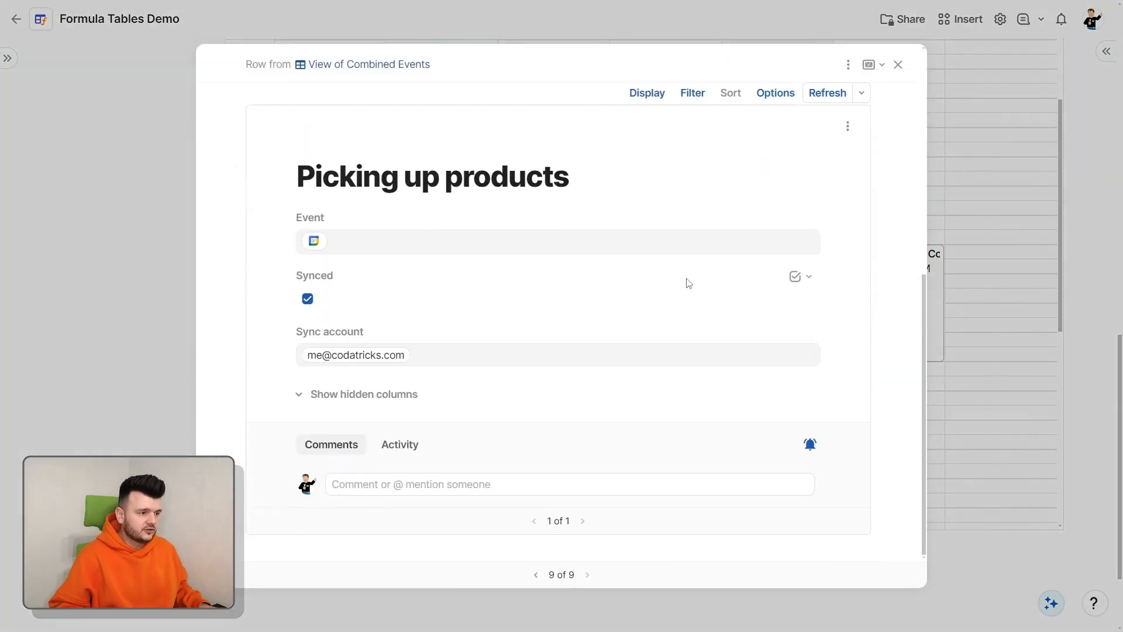
pyautogui.scroll(-2, 462, 351)
pyautogui.click(374, 411)
pyautogui.click(366, 412)
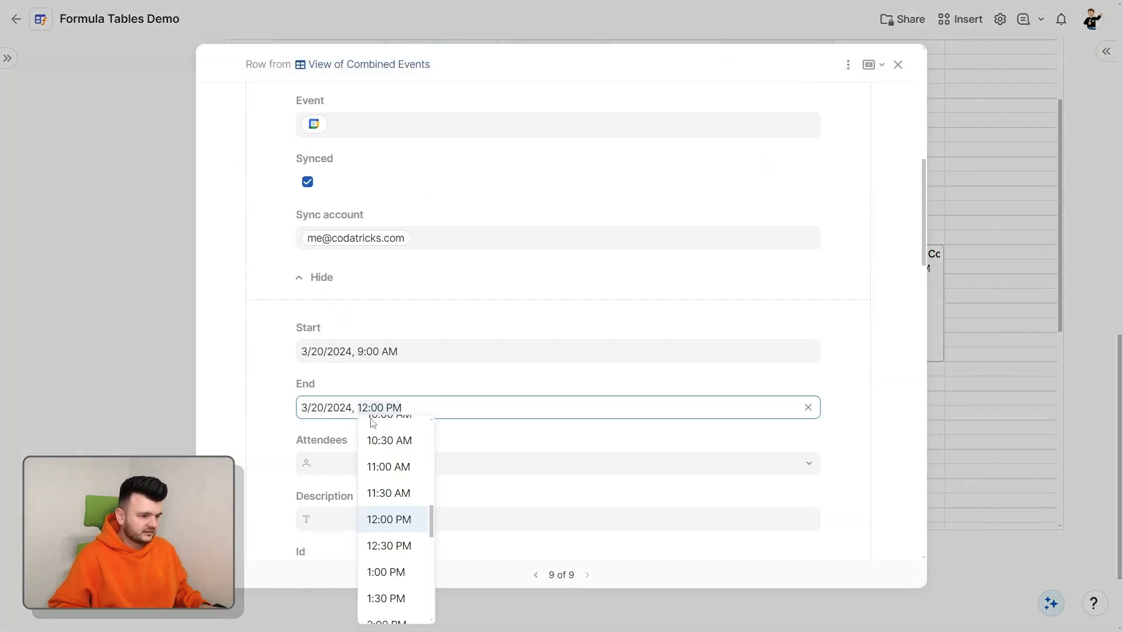
pyautogui.click(385, 569)
pyautogui.scroll(5, 782, 312)
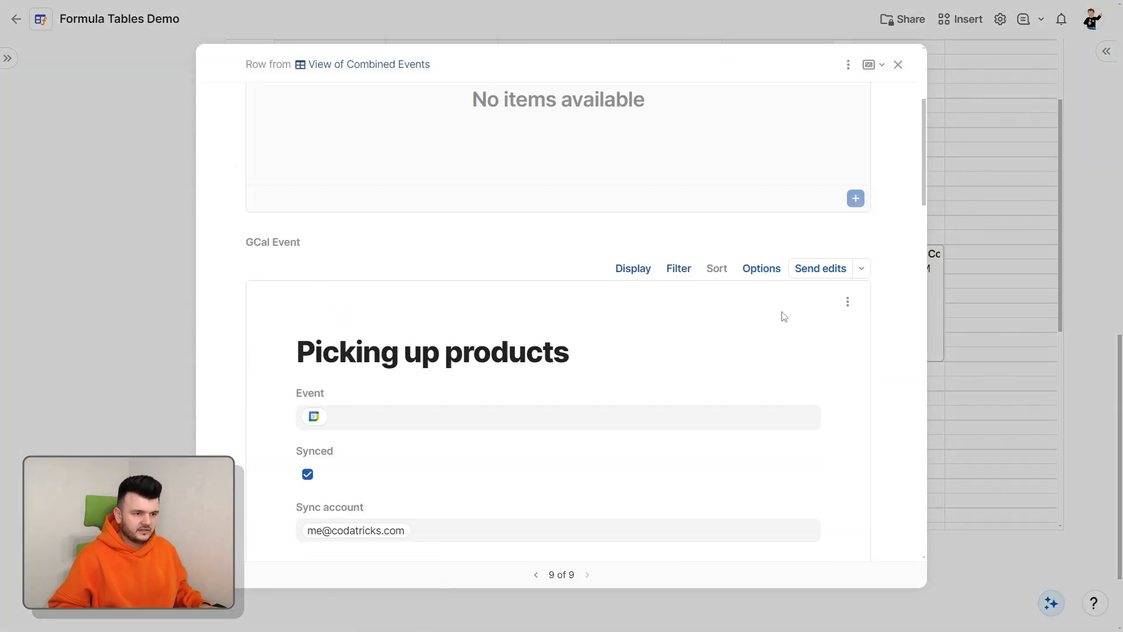
pyautogui.click(820, 269)
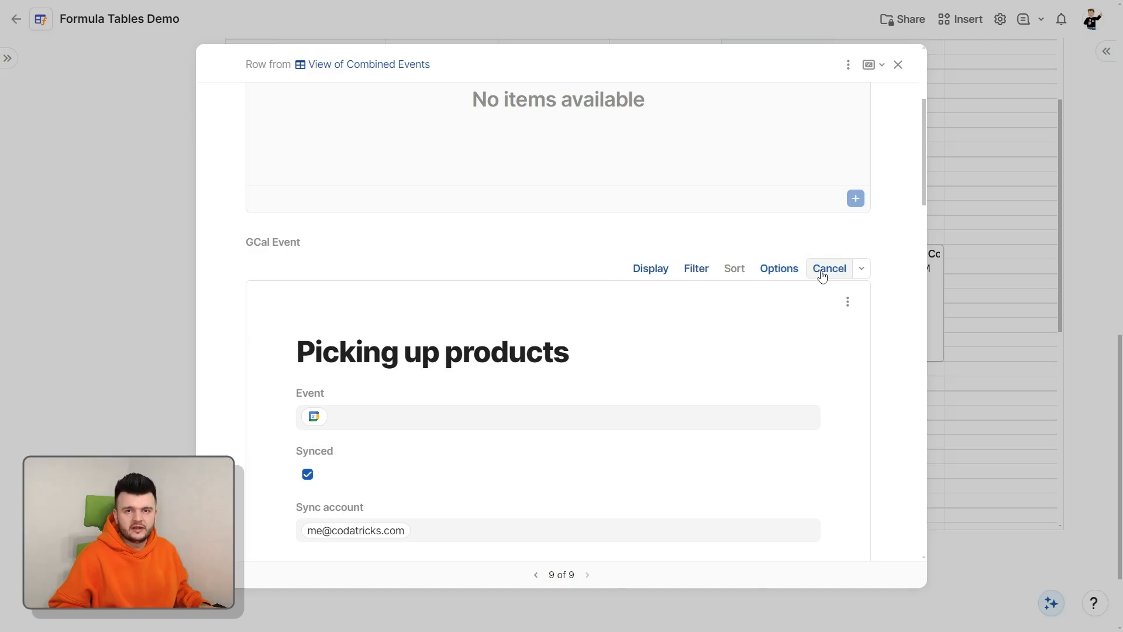
pyautogui.click(1081, 190)
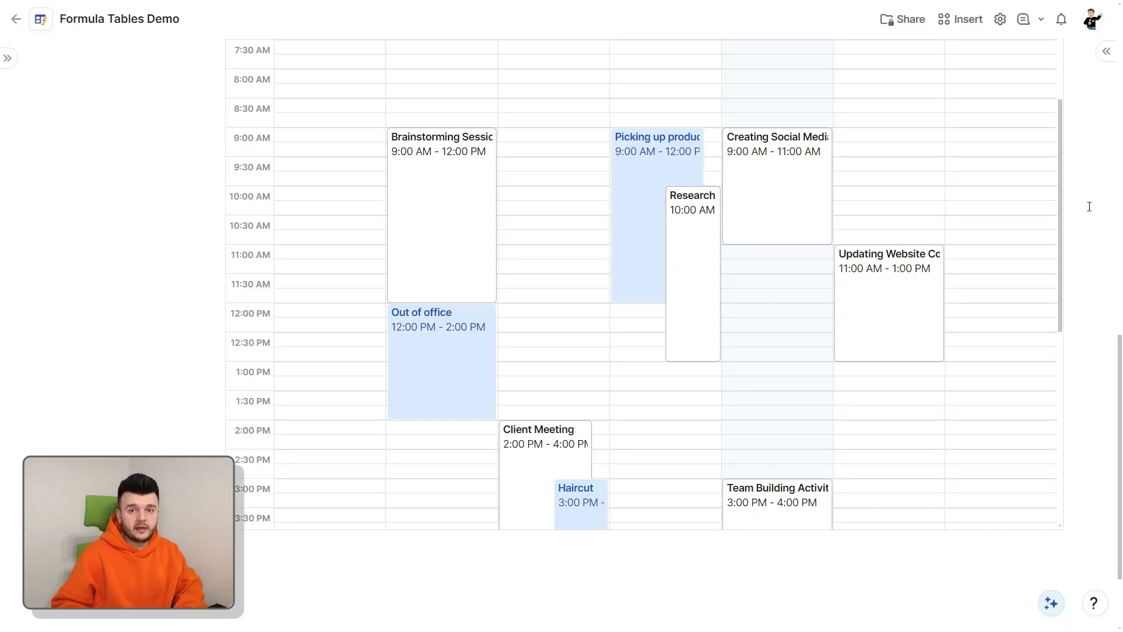
# - Refresh the Combined Events table and check the edited entries in its week calendar view
pyautogui.scroll(15, 1086, 205)
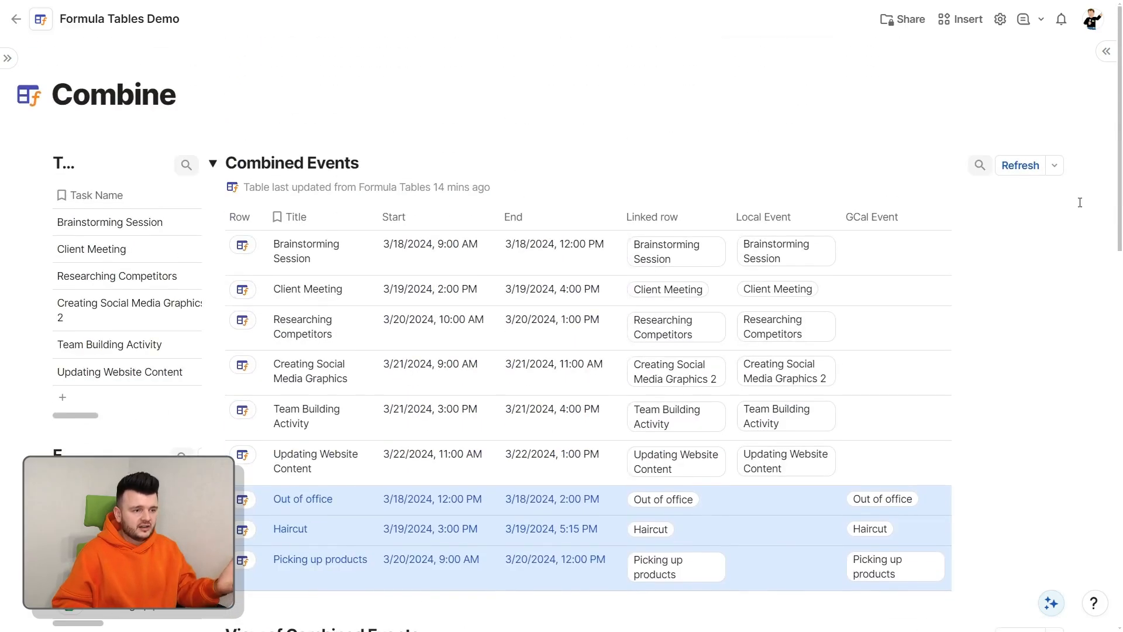
pyautogui.click(661, 216)
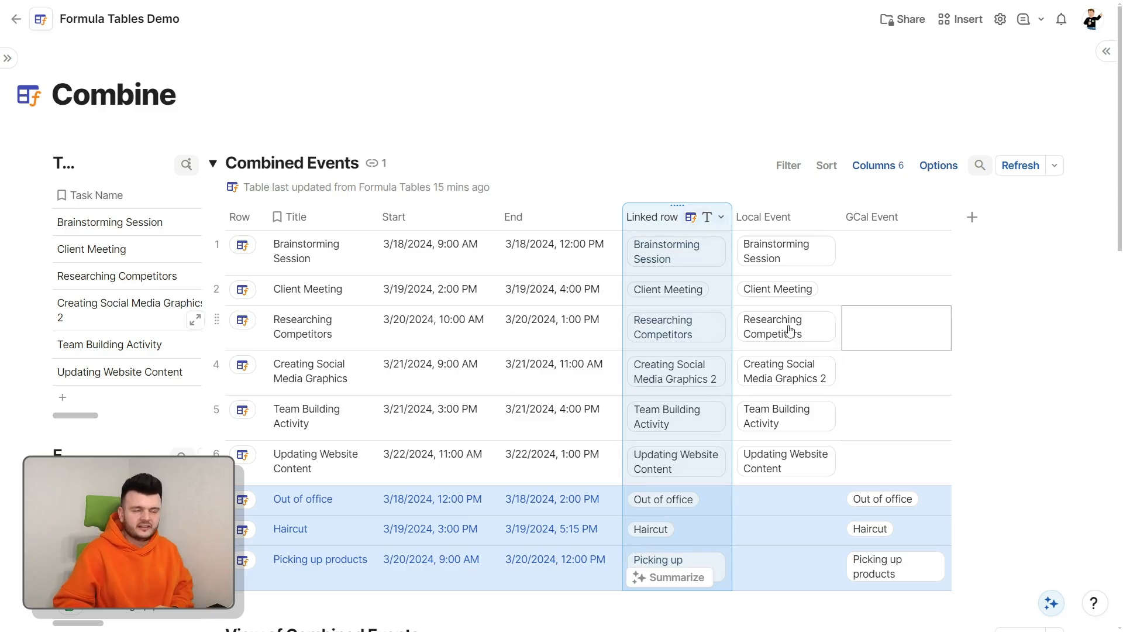
pyautogui.click(295, 217)
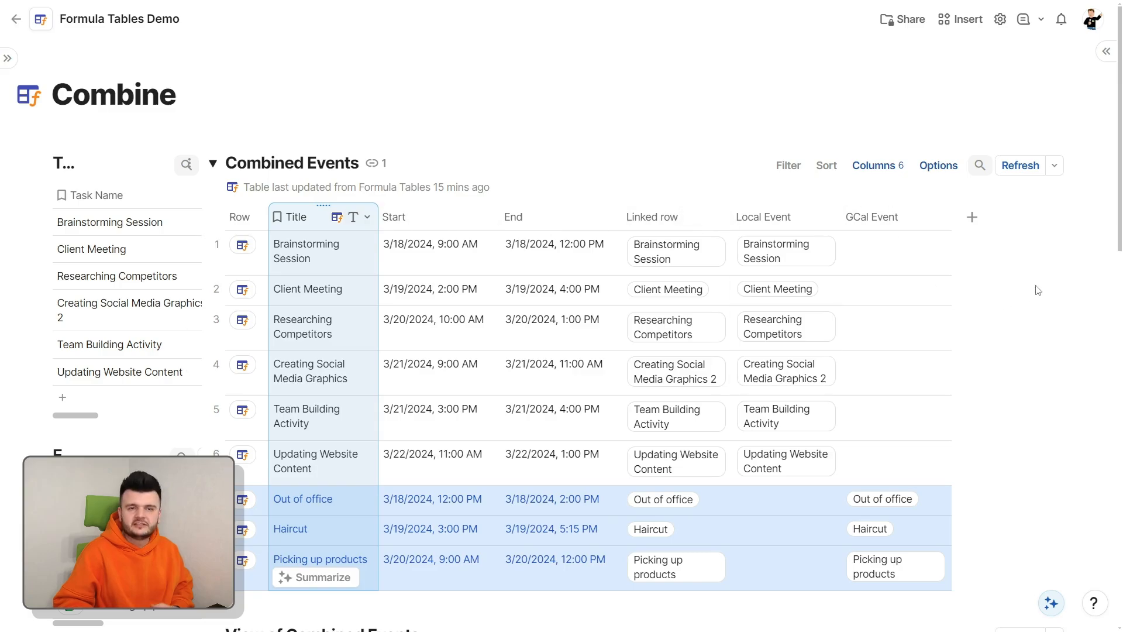
pyautogui.press('Escape')
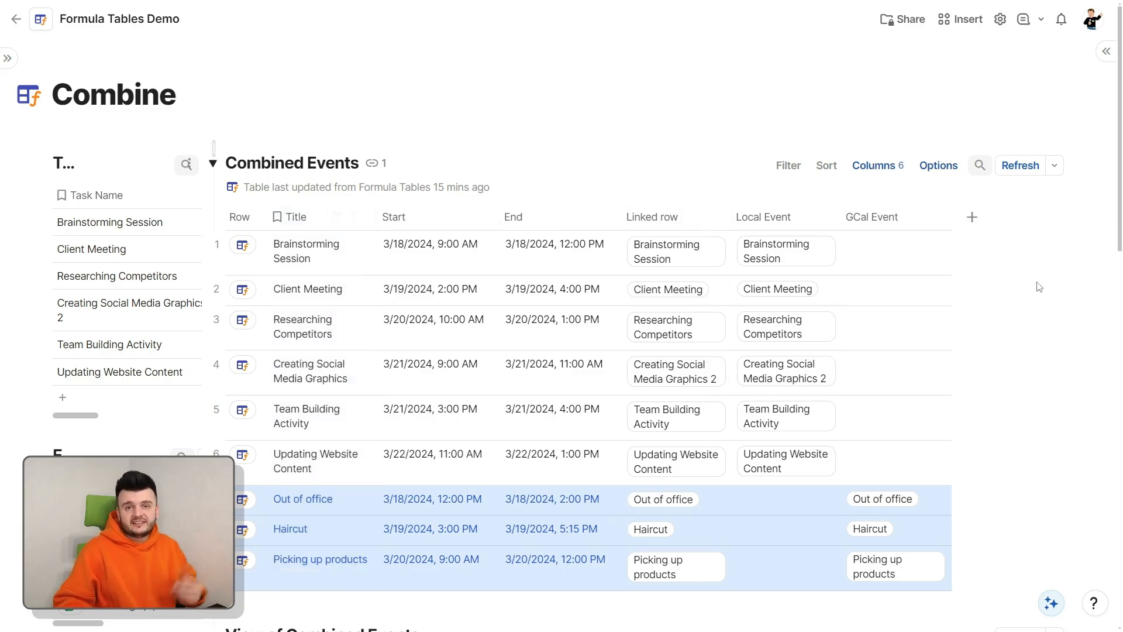
pyautogui.click(1012, 167)
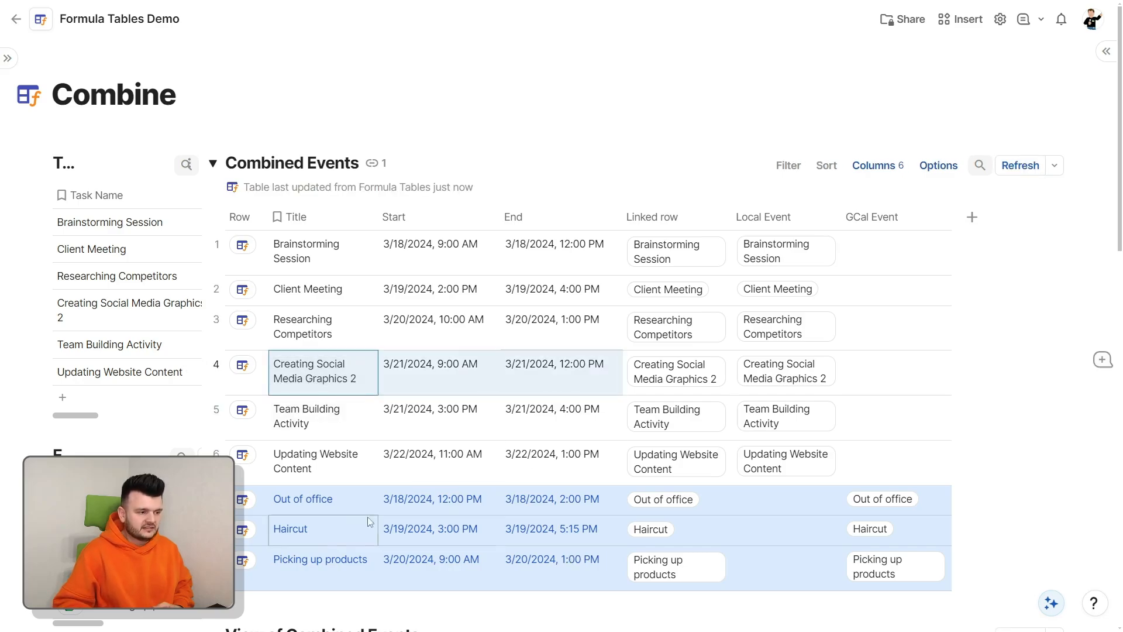
pyautogui.scroll(-8, 1015, 439)
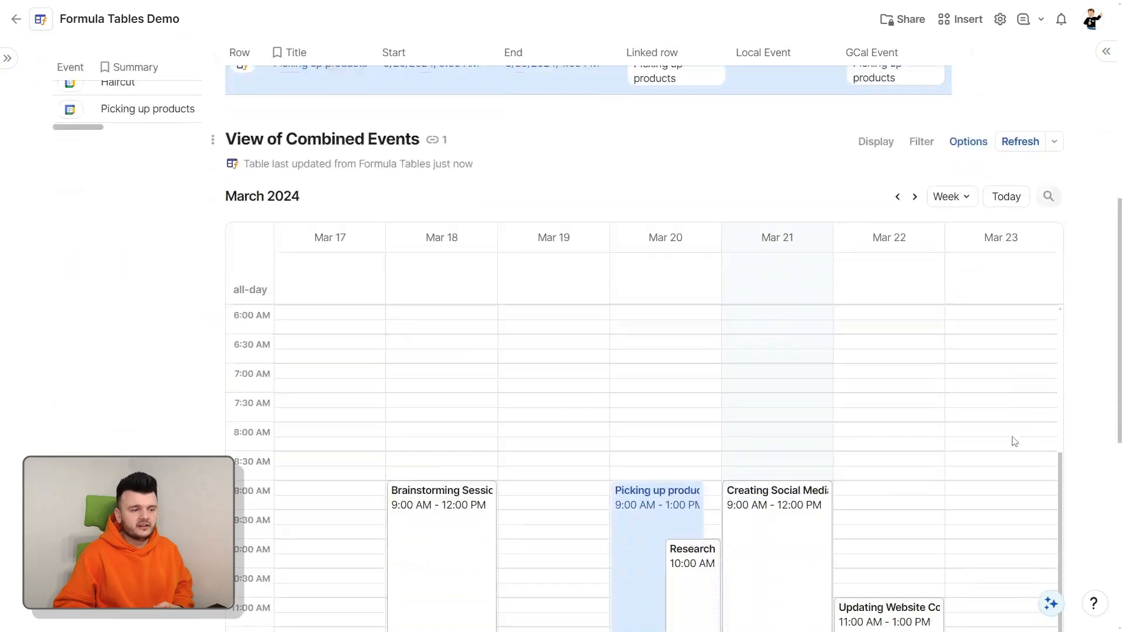
pyautogui.scroll(-5, 1014, 440)
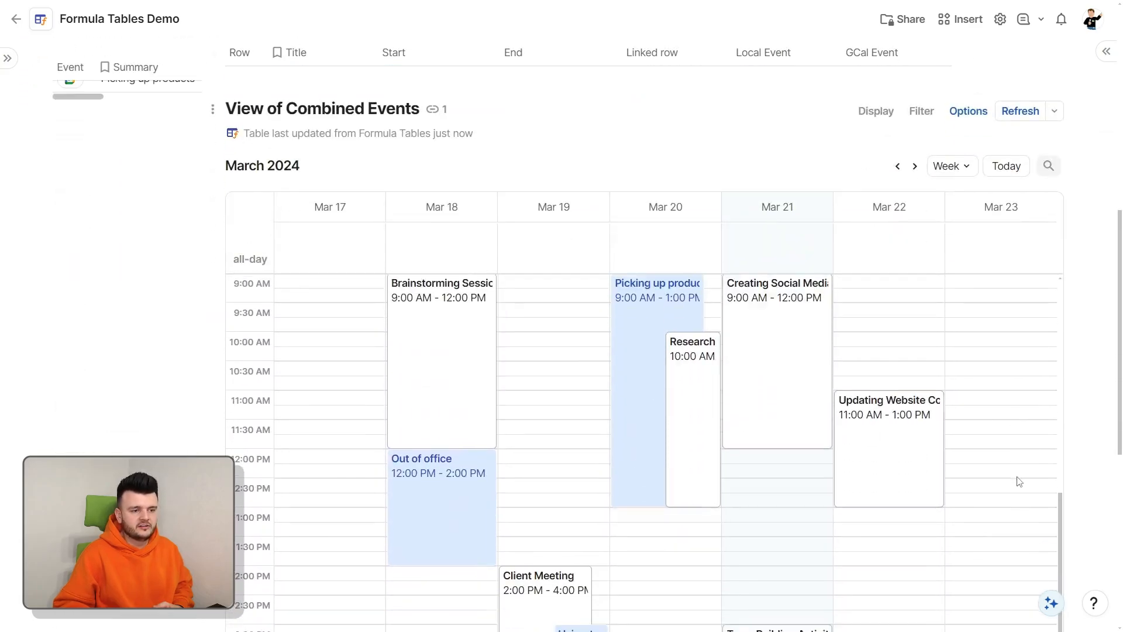
pyautogui.scroll(-5, 1019, 481)
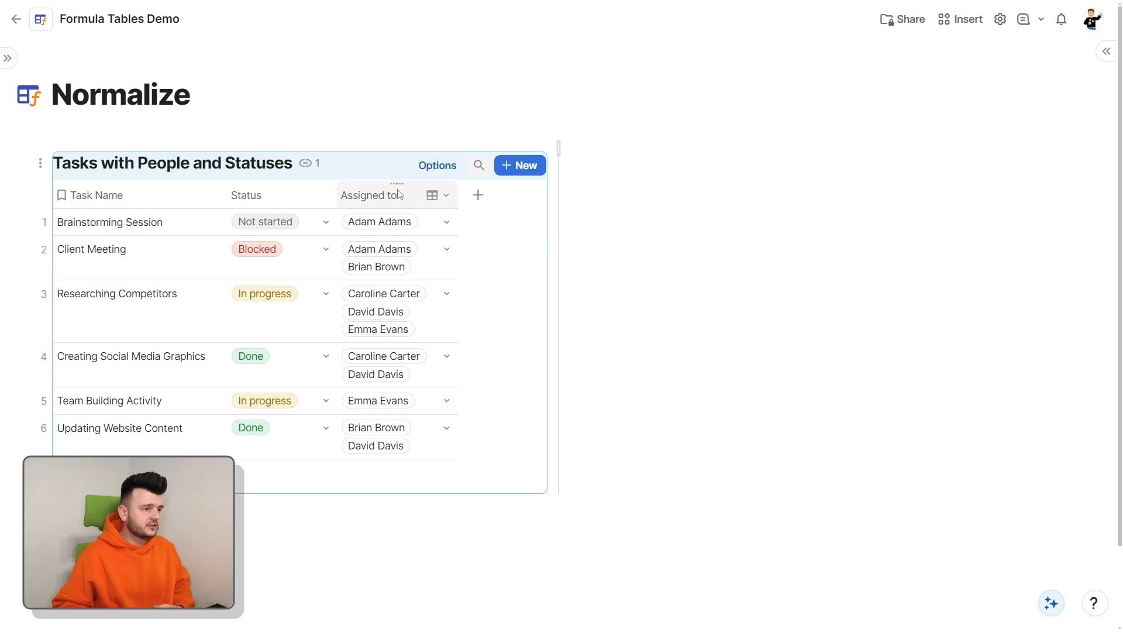
# - On the Normalize page, group the Grouped by People table by the Assigned to column
pyautogui.click(401, 222)
pyautogui.click(590, 325)
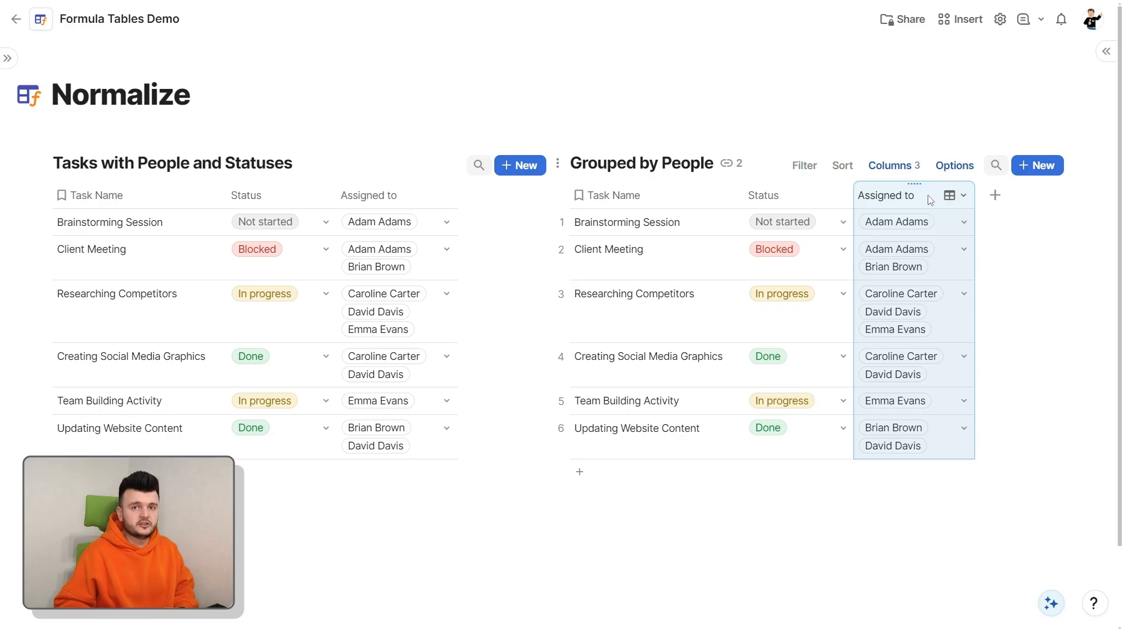
pyautogui.rightClick(926, 192)
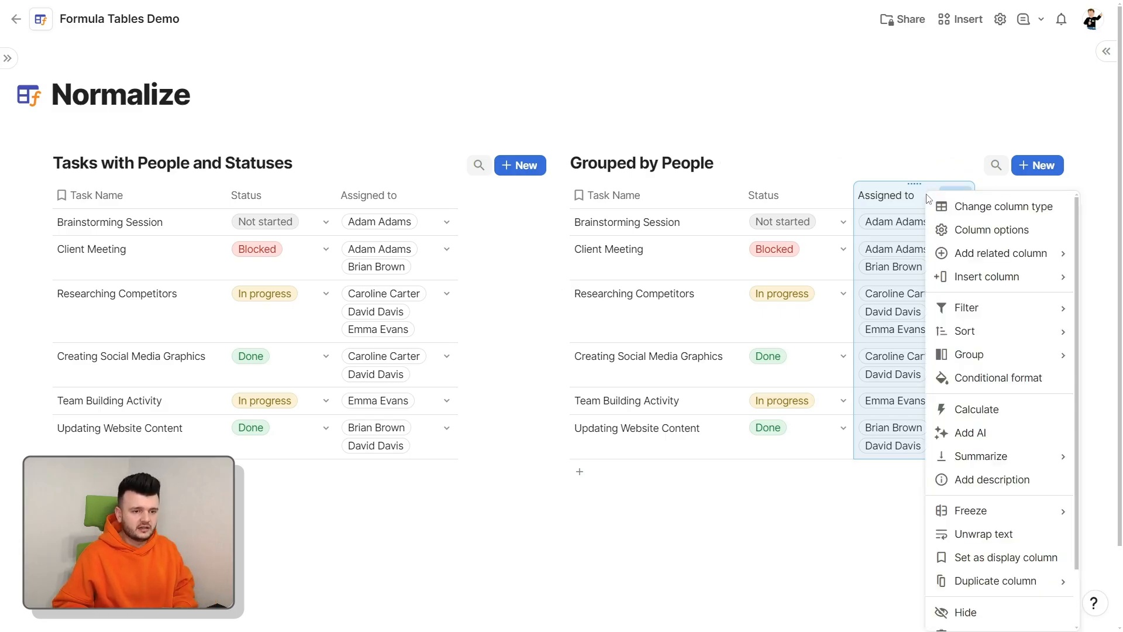
pyautogui.moveTo(968, 357)
pyautogui.click(872, 359)
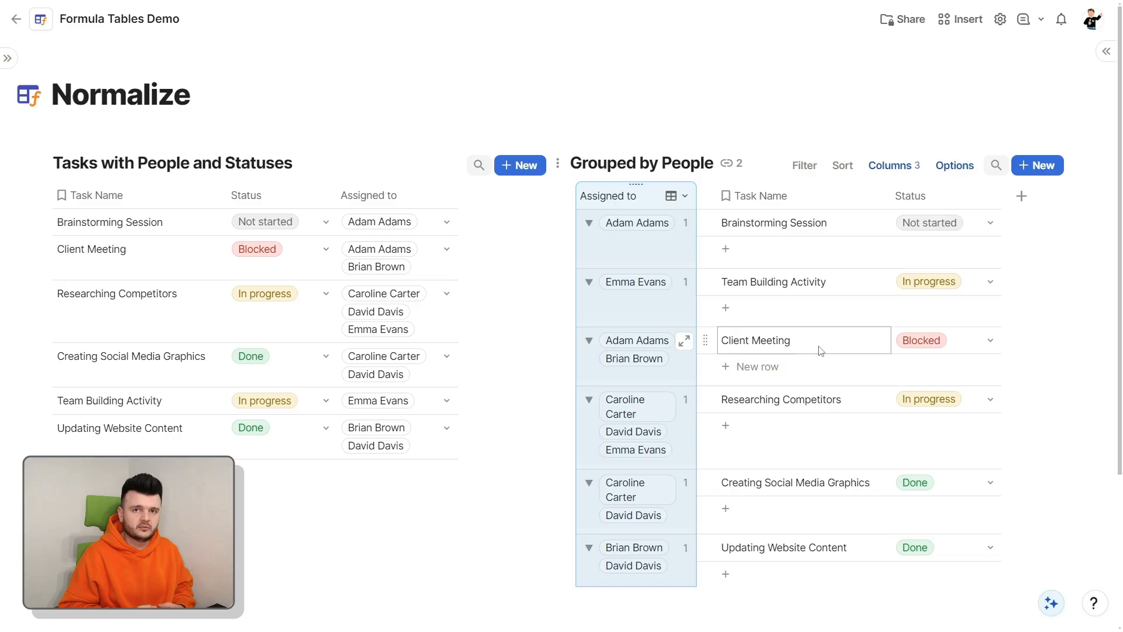
pyautogui.click(838, 346)
pyautogui.click(705, 338)
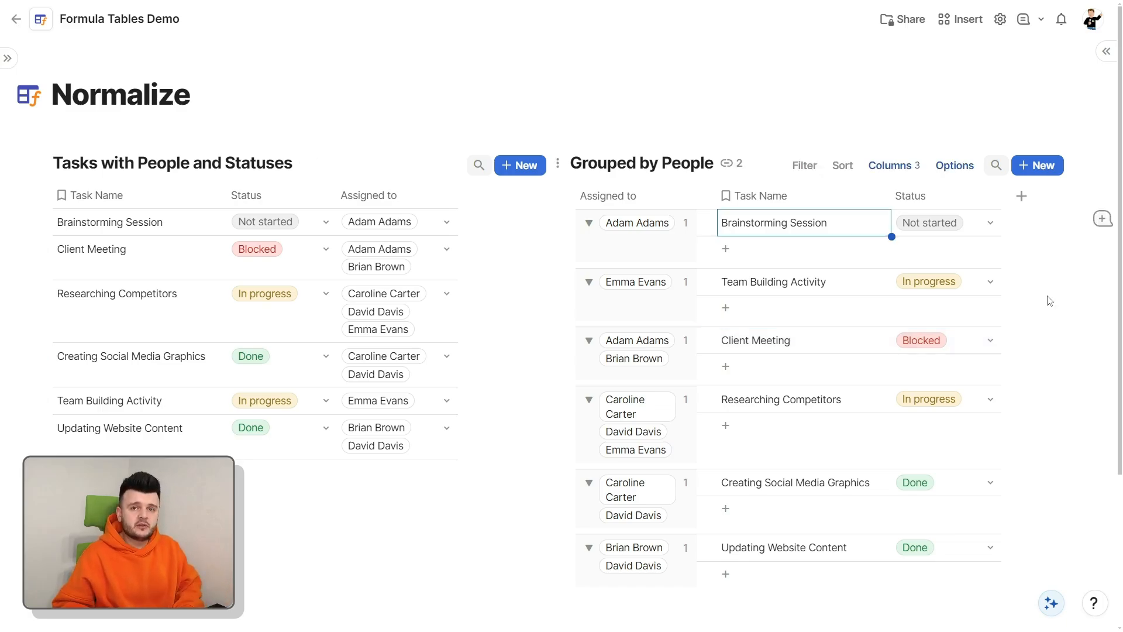
# - Open the options of the Grouped by People table and browse its additional display types
pyautogui.click(955, 165)
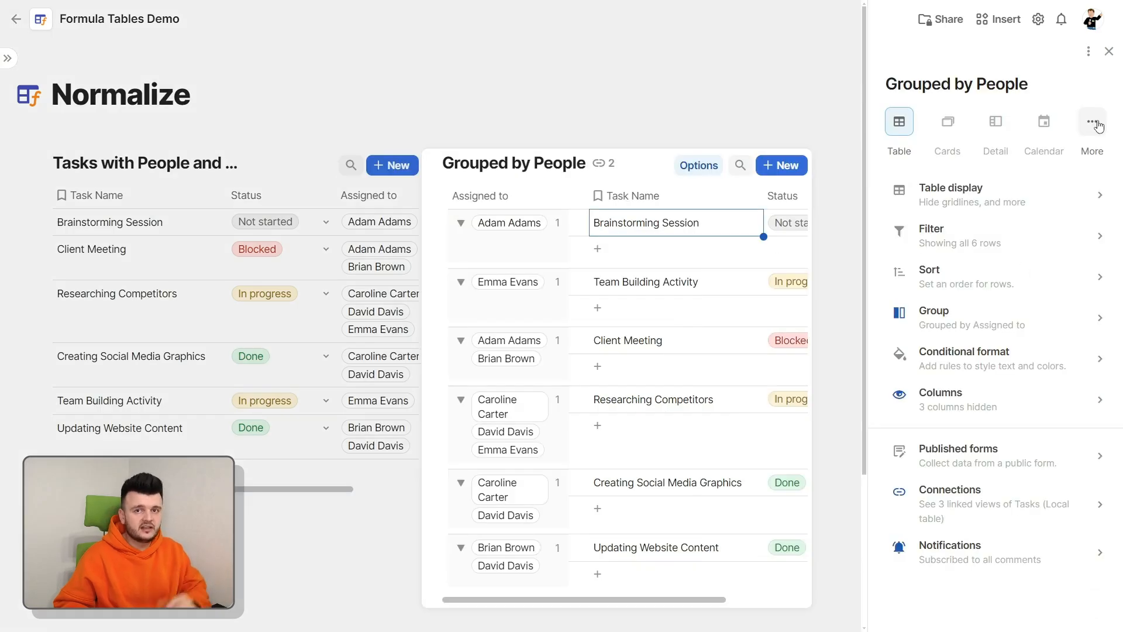
pyautogui.click(1097, 124)
pyautogui.click(1054, 199)
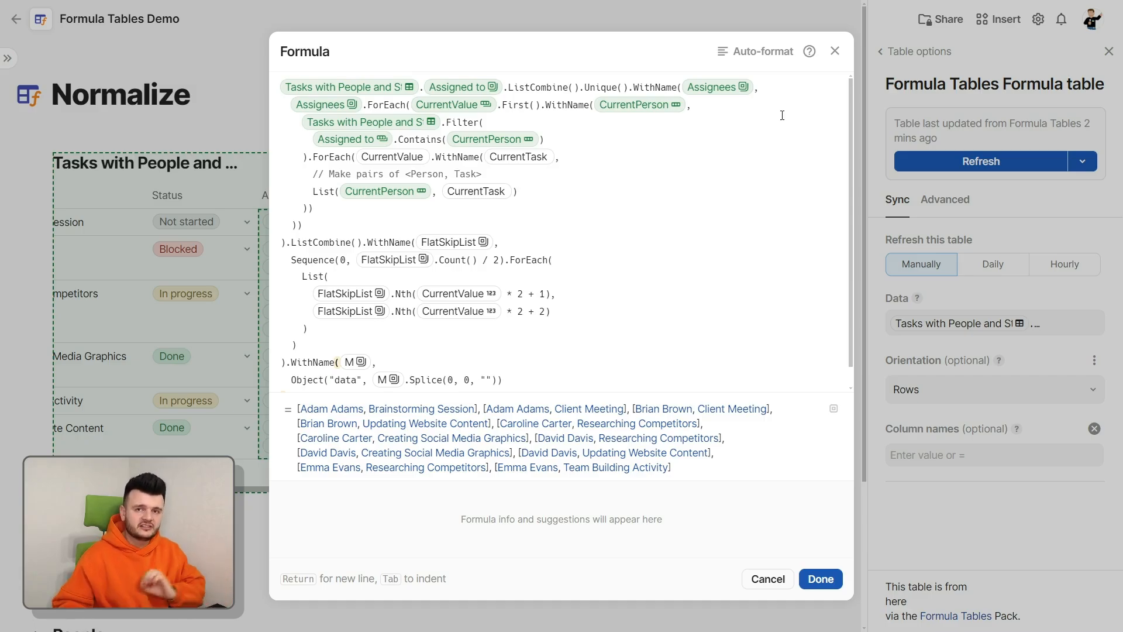
# - Examine the Data formula's opening part, which combines the unique Assigned to values as Assignees and loops over them
pyautogui.click(795, 86)
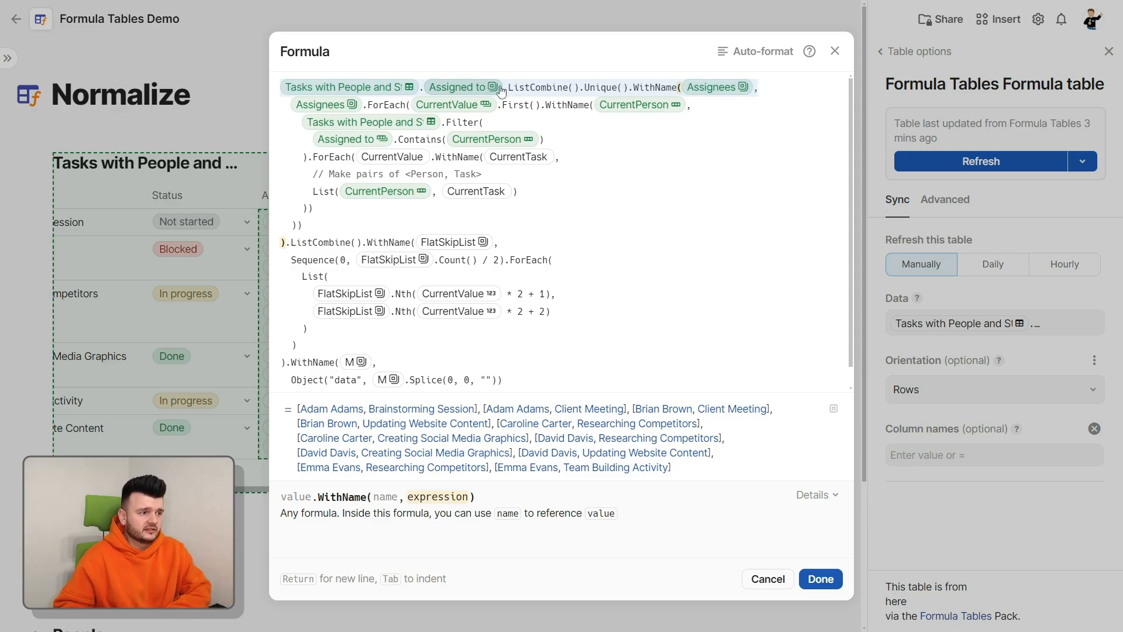
pyautogui.click(526, 86)
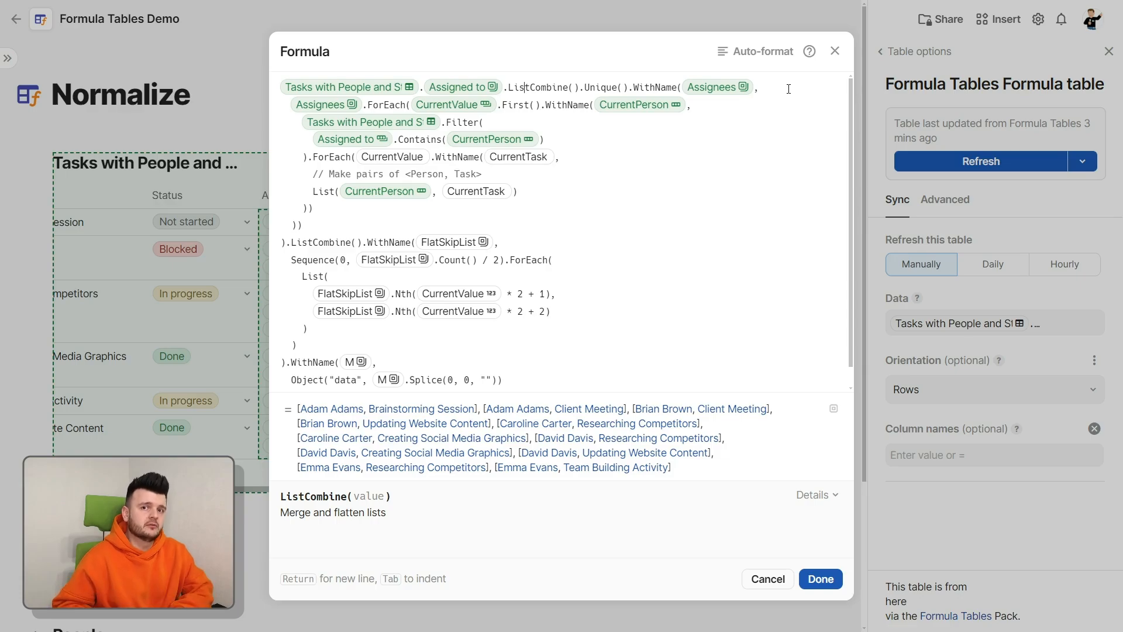
pyautogui.moveTo(580, 87); pyautogui.dragTo(629, 87)
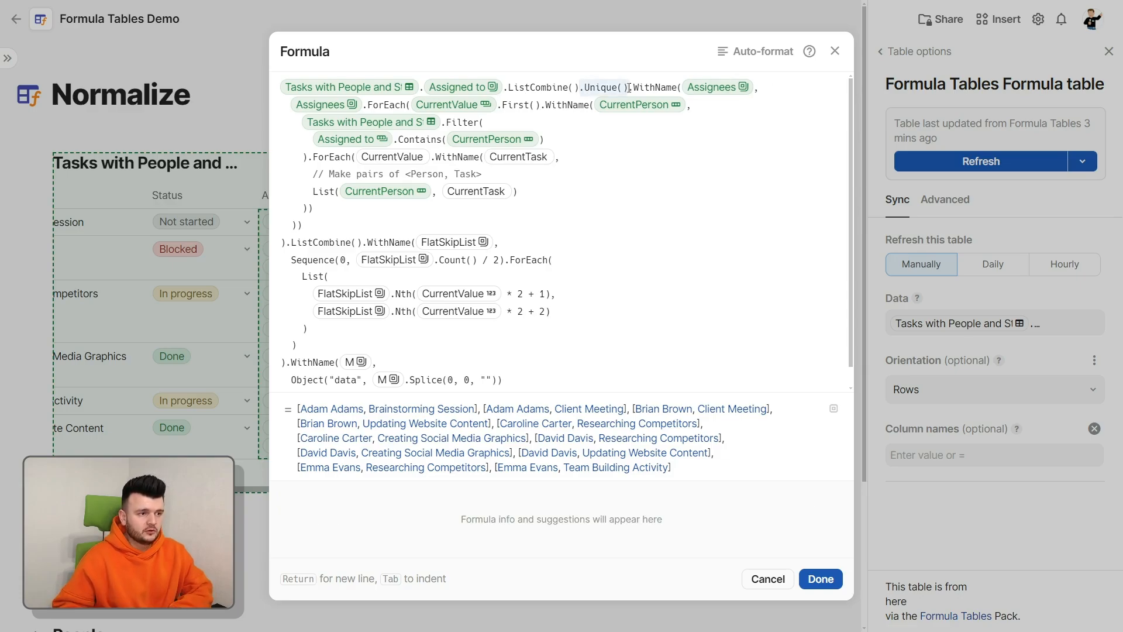
pyautogui.click(788, 89)
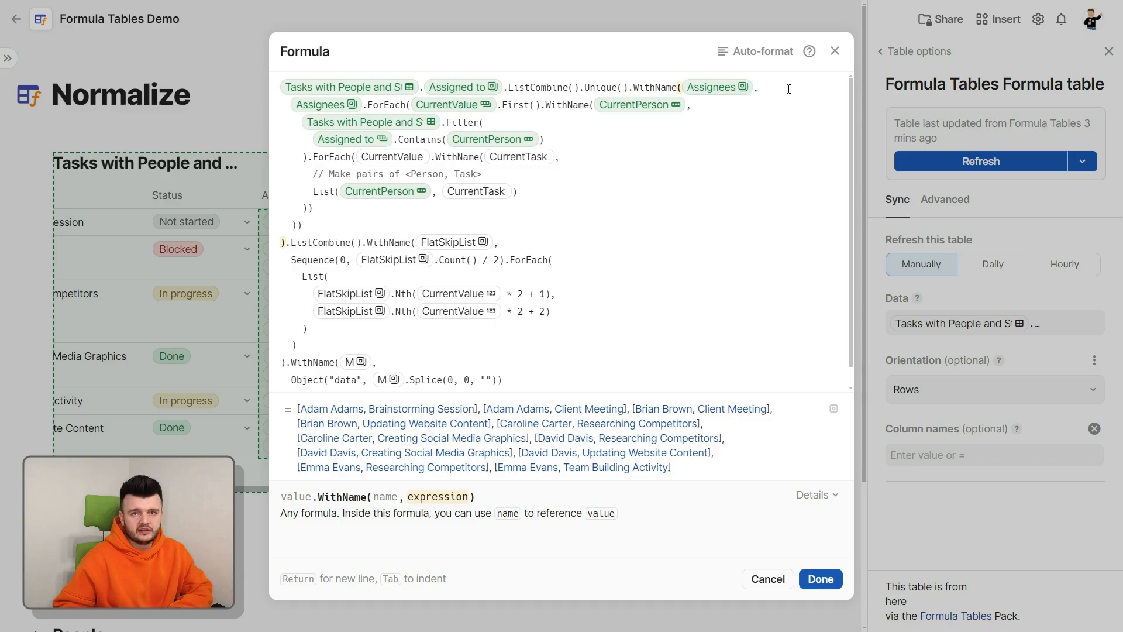
pyautogui.click(710, 91)
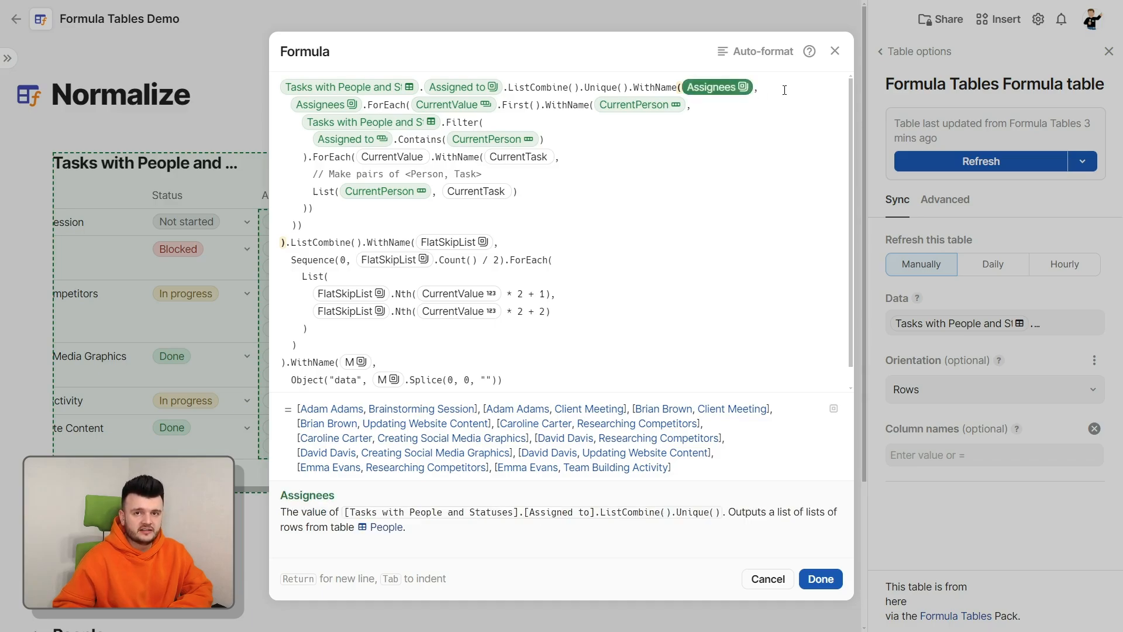
pyautogui.click(358, 107)
pyautogui.click(403, 106)
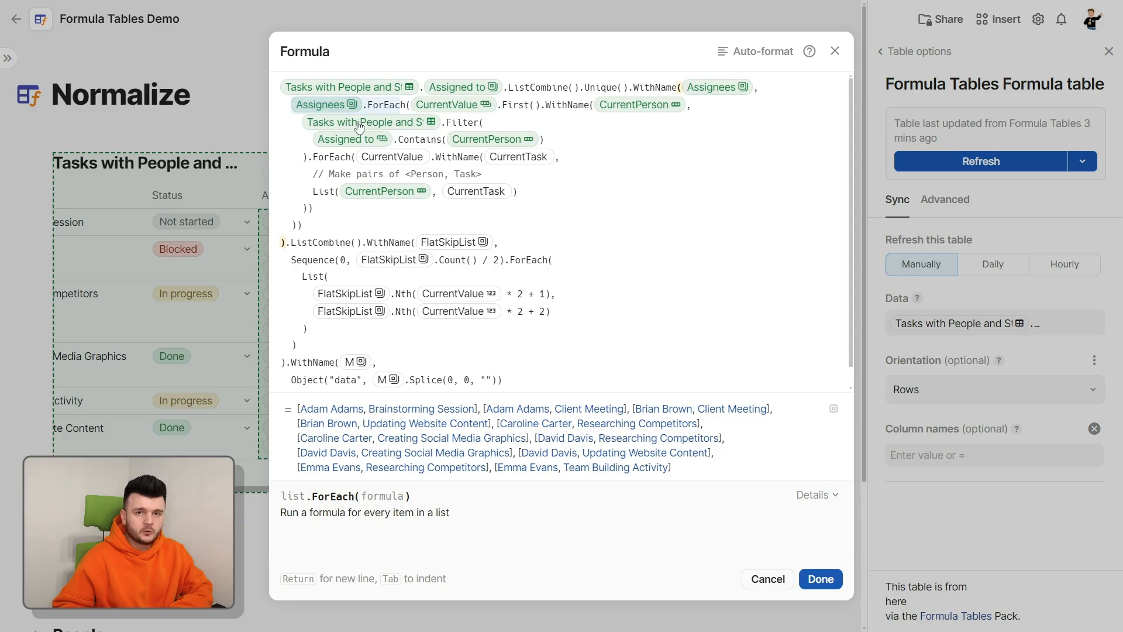
# - Examine the formula's Filter of tasks containing CurrentPerson and the List that pairs CurrentPerson with CurrentTask
pyautogui.moveTo(302, 122); pyautogui.dragTo(575, 143)
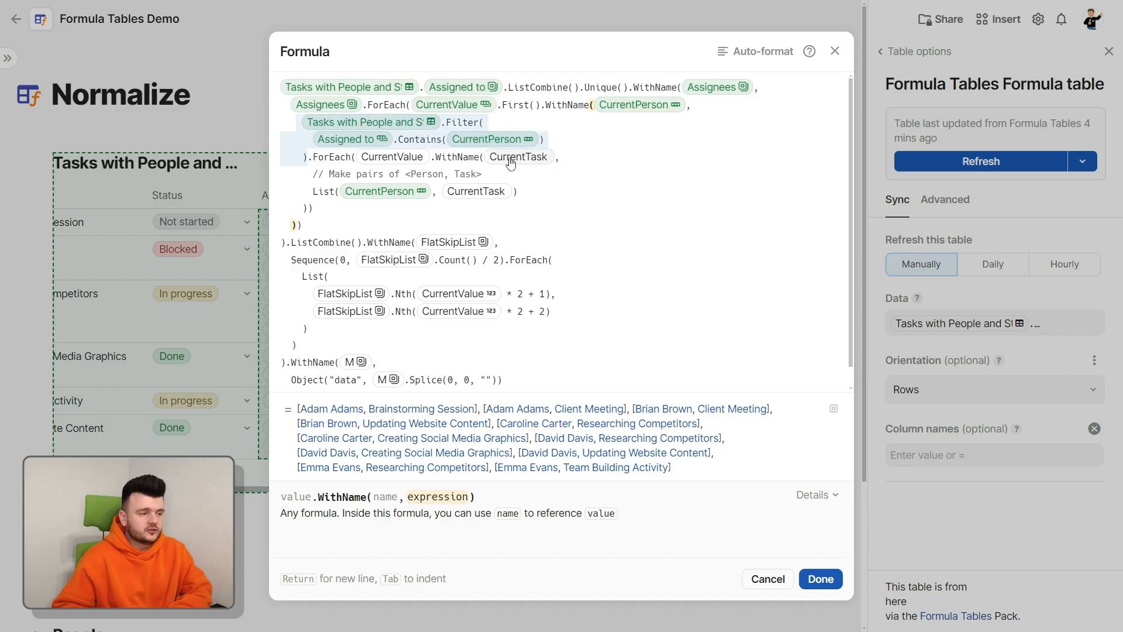
pyautogui.moveTo(313, 193); pyautogui.dragTo(512, 199)
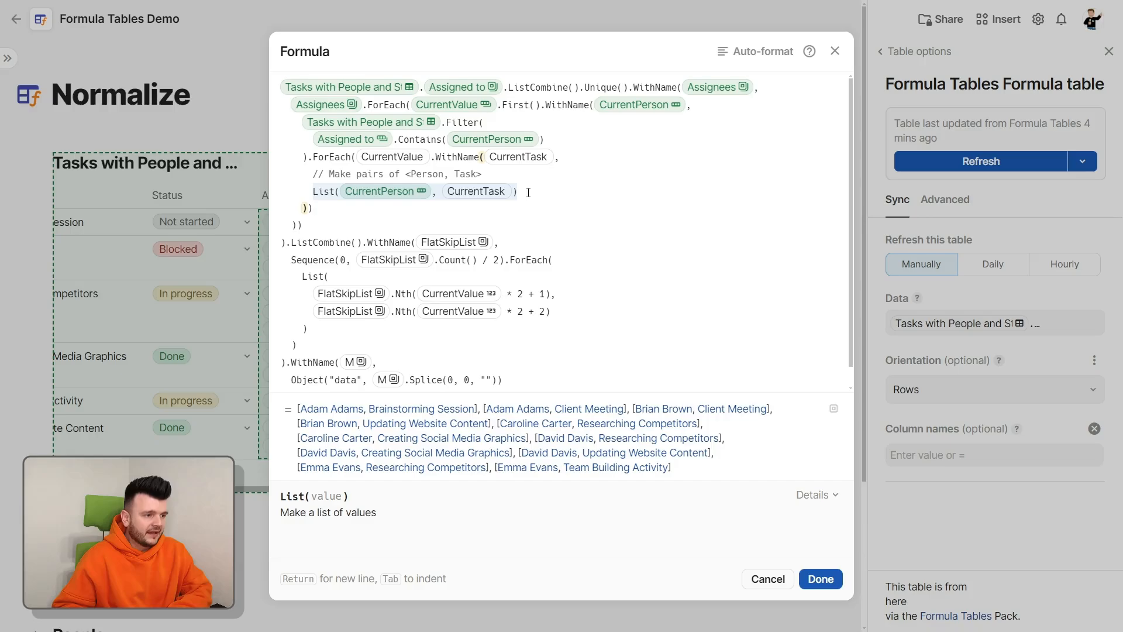
pyautogui.click(528, 193)
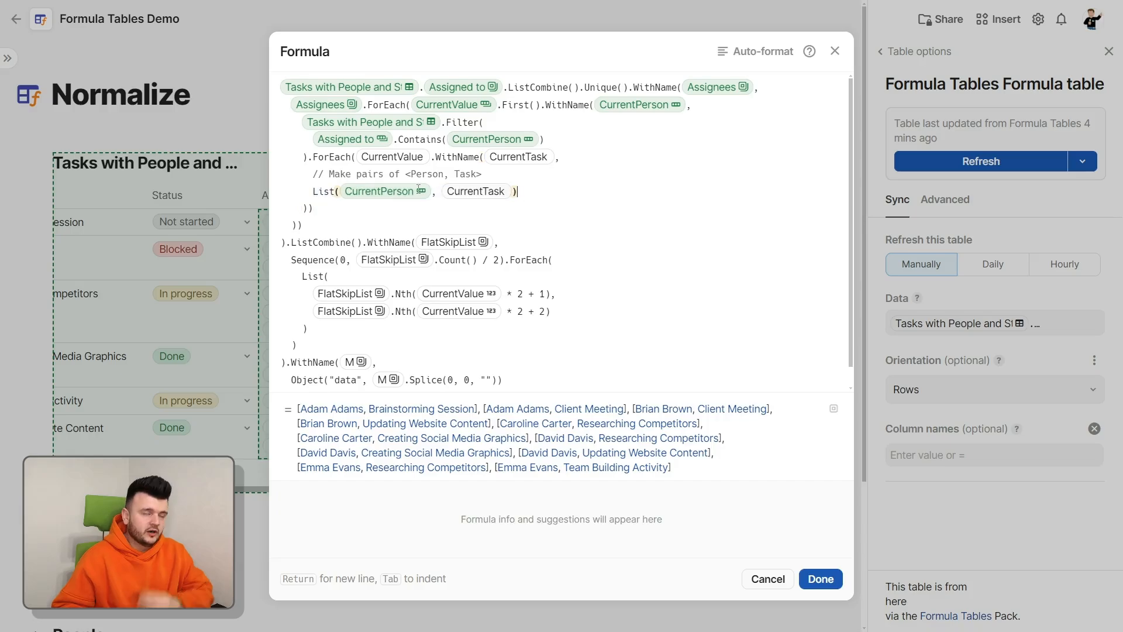
pyautogui.click(484, 196)
pyautogui.click(553, 192)
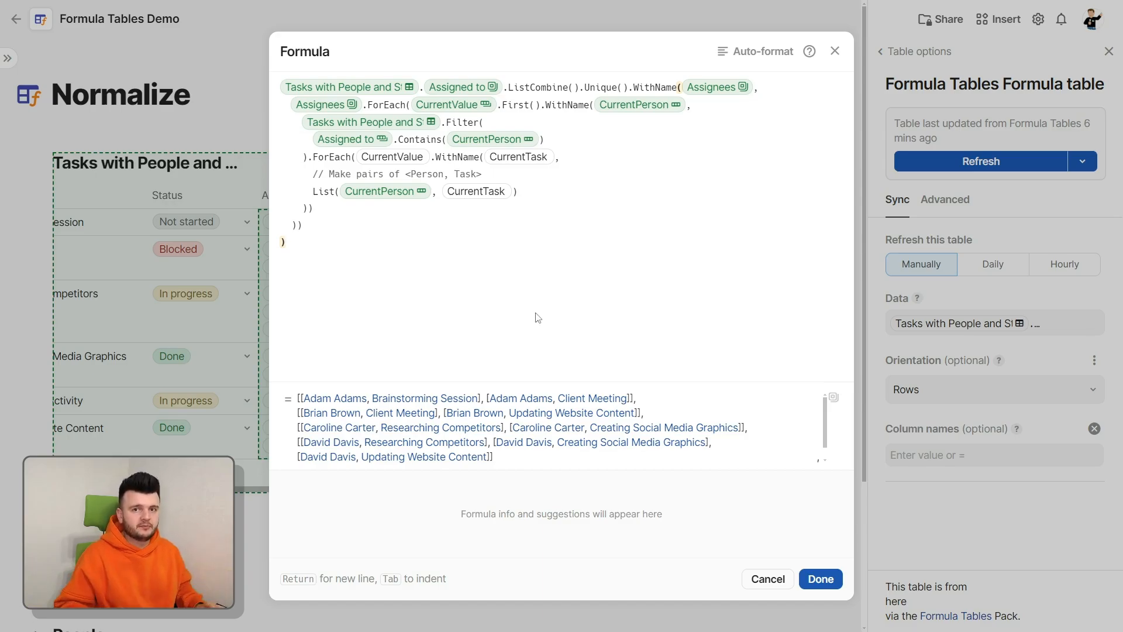
# - Append .ListCombine() to the shortened pair formula and paste back the remaining FlatSkipList and Object("data") parts
pyautogui.write('.ListCombine()')
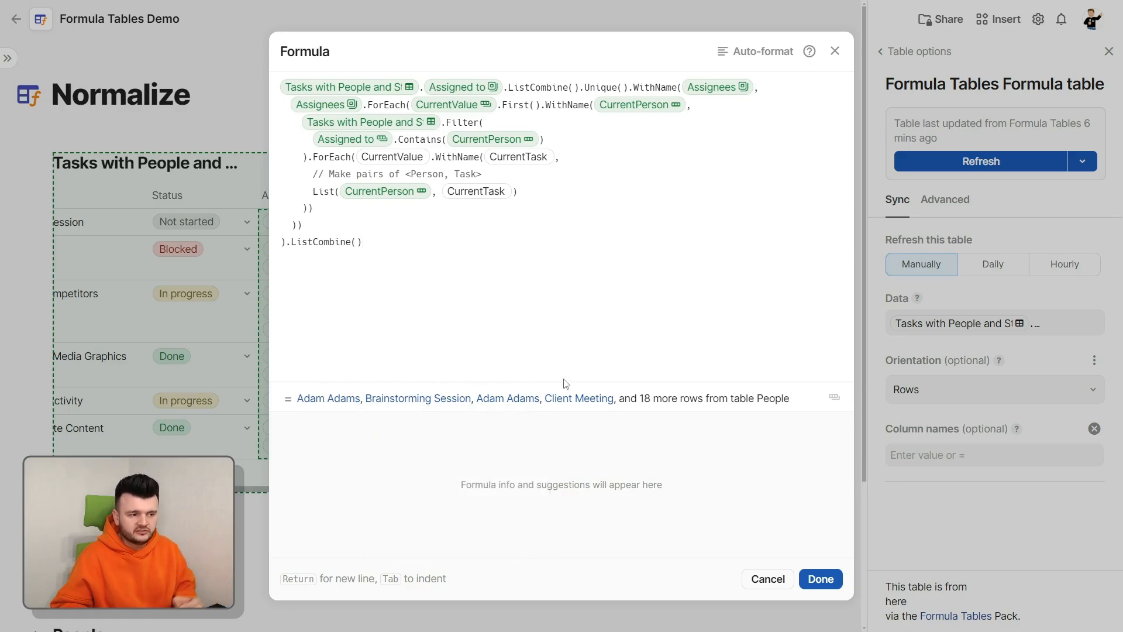
pyautogui.hotkey('ctrl', 'v')
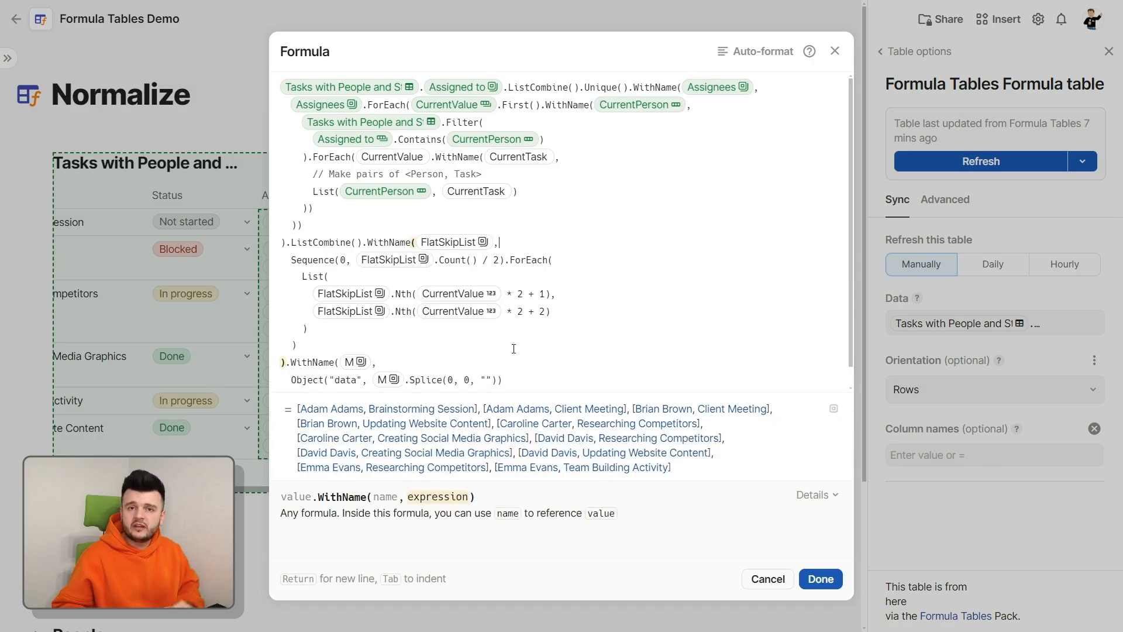
# - Examine the formula's Sequence and Nth pairing section, preview the resulting person-task pairs, and close the formula editor
pyautogui.click(326, 260)
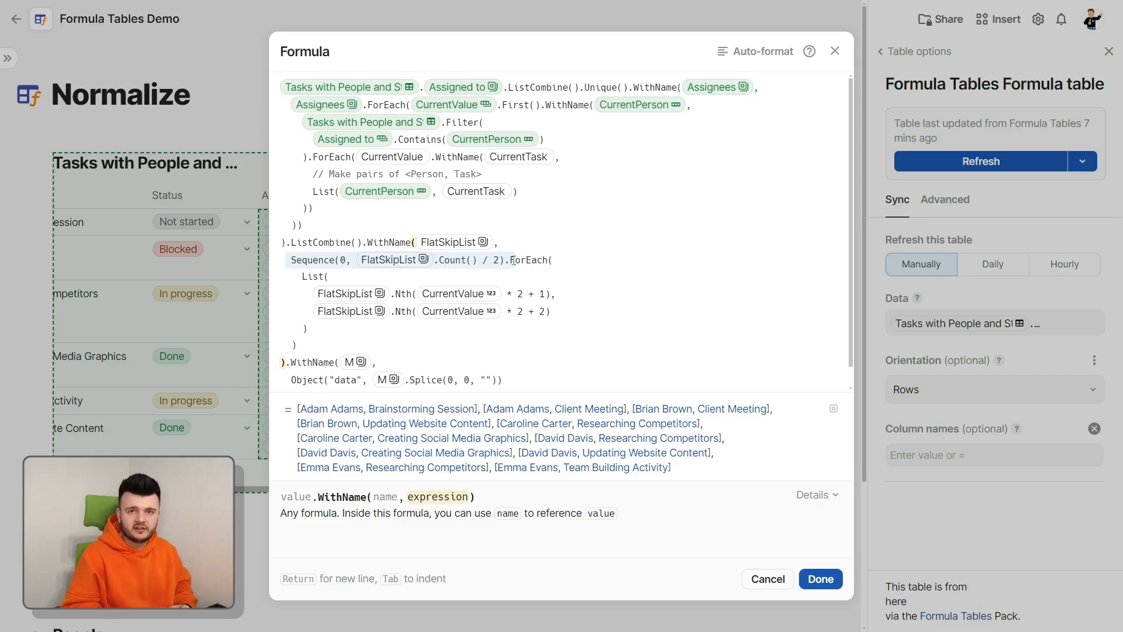
pyautogui.click(598, 259)
pyautogui.moveTo(303, 276); pyautogui.dragTo(455, 329)
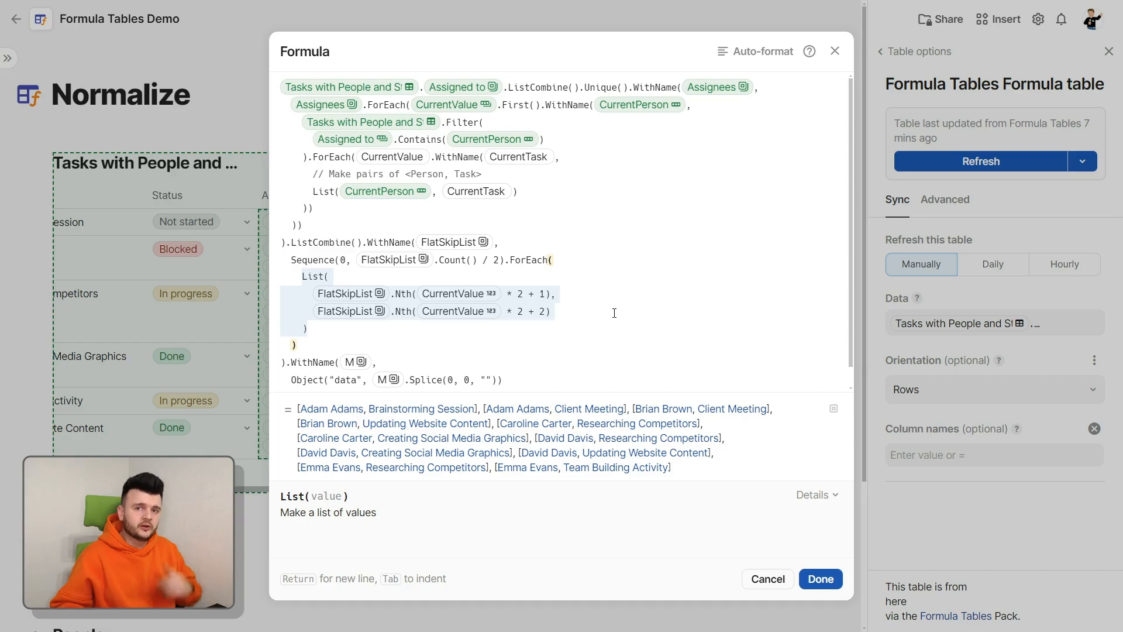
pyautogui.moveTo(398, 412)
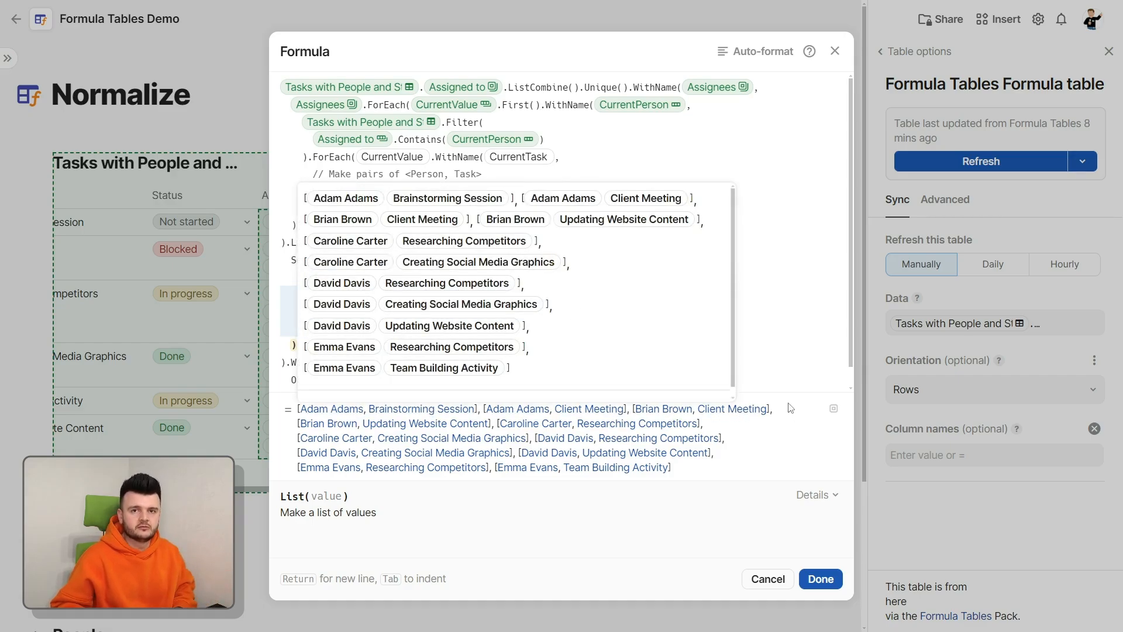
pyautogui.click(883, 315)
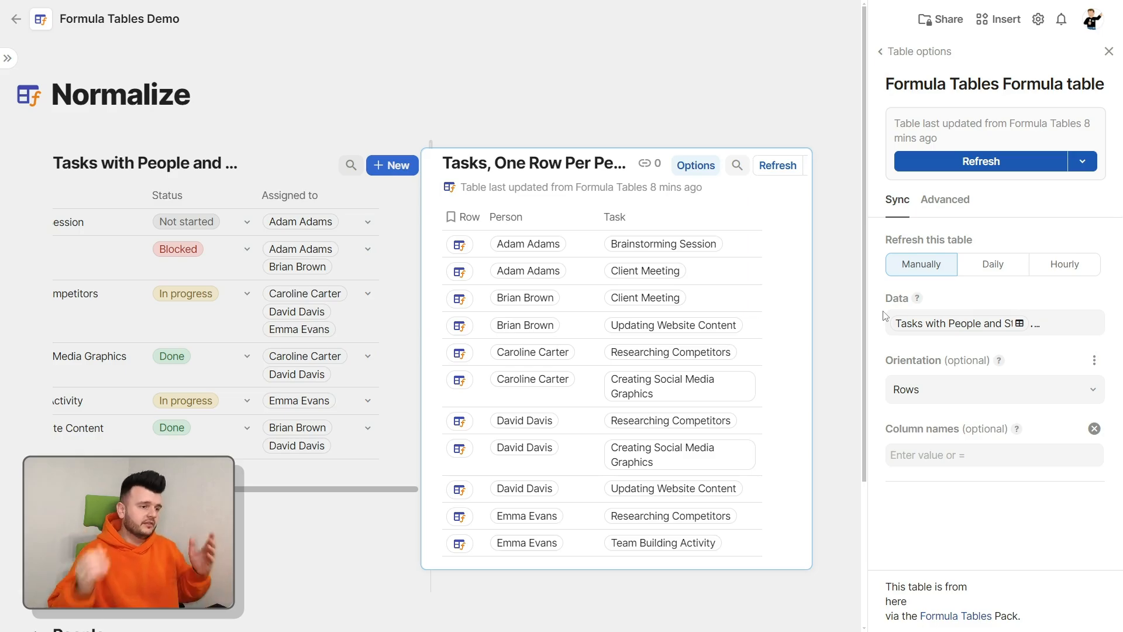
# - Add a Count summary to the Person column of the table with one row per person
pyautogui.rightClick(515, 217)
pyautogui.click(736, 377)
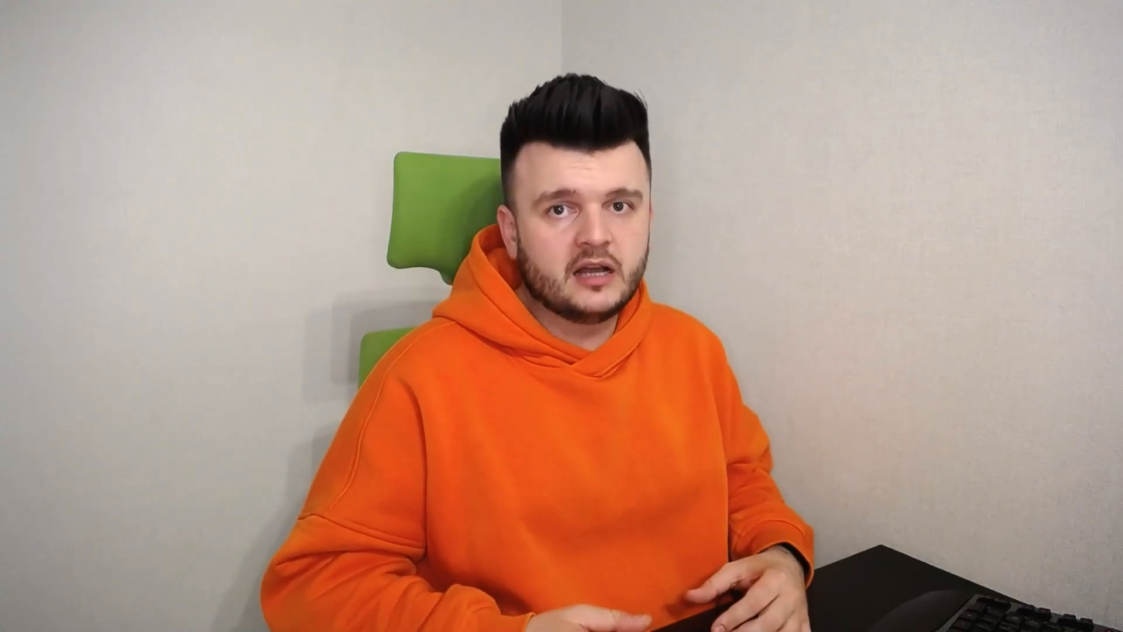
# - In the Profit and Loss table, set January's Income to 15000 and Personal Expenses to 3000
pyautogui.click(220, 269)
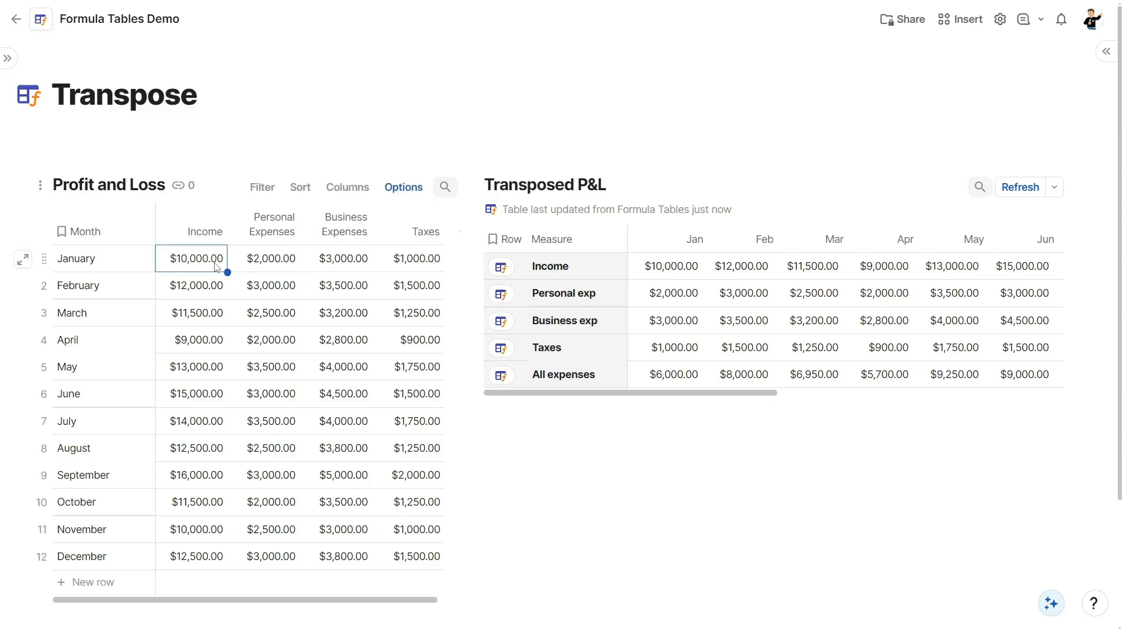
pyautogui.write('15000')
pyautogui.click(265, 266)
pyautogui.write('3000')
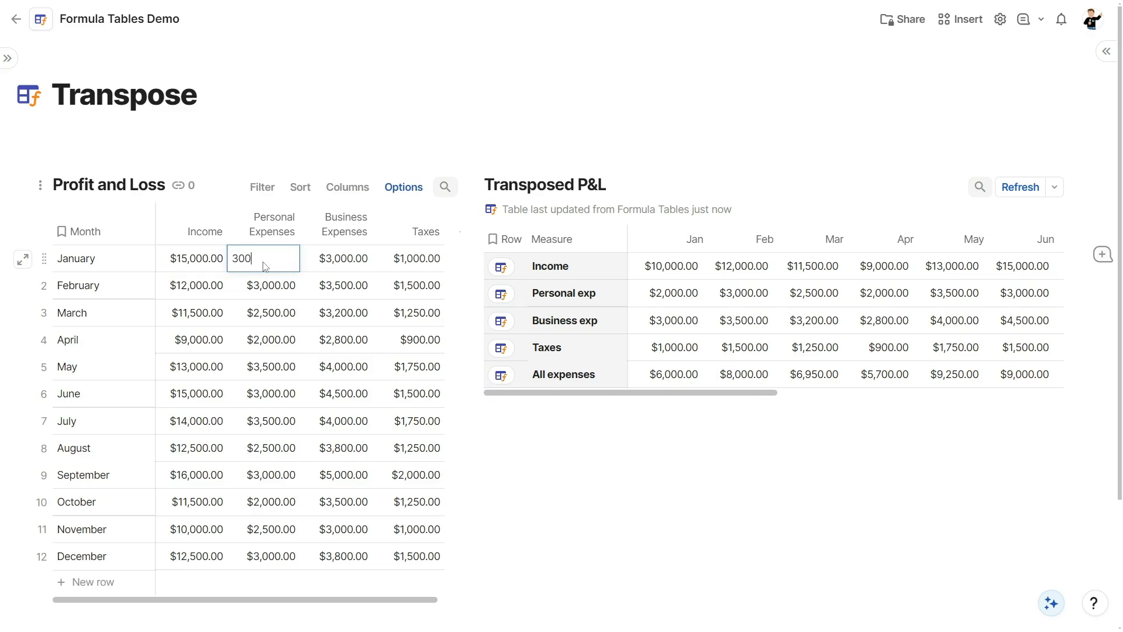
pyautogui.press('Return')
# - Refresh the Transposed P&L table and check its January income and expense values
pyautogui.moveTo(671, 268); pyautogui.dragTo(680, 298)
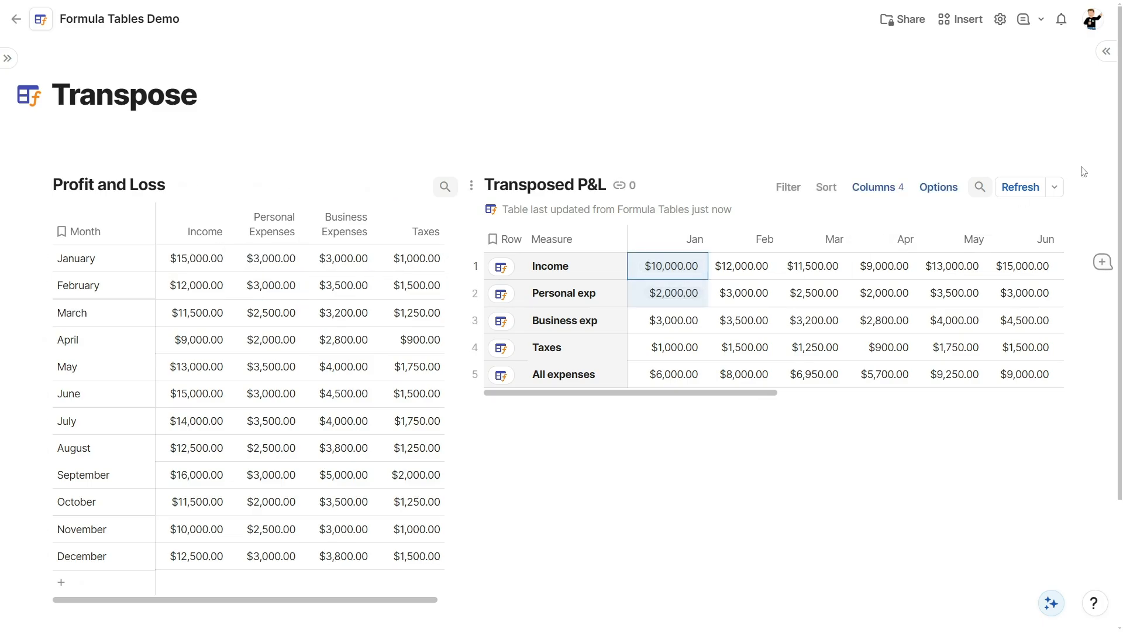
pyautogui.click(1020, 186)
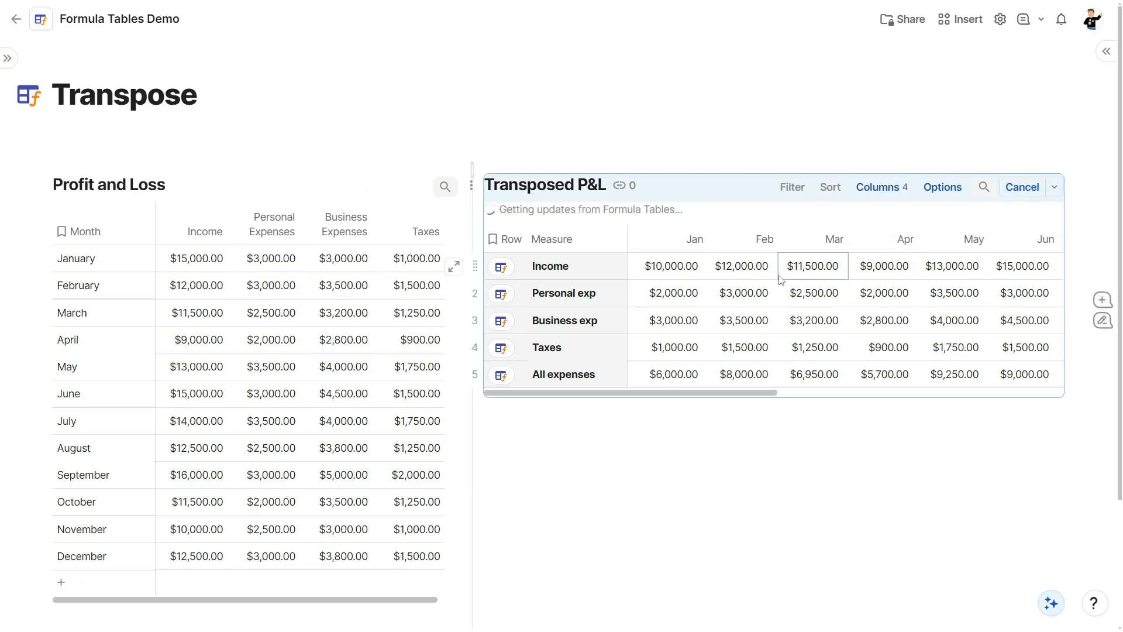
pyautogui.click(699, 277)
pyautogui.moveTo(693, 357); pyautogui.dragTo(690, 378)
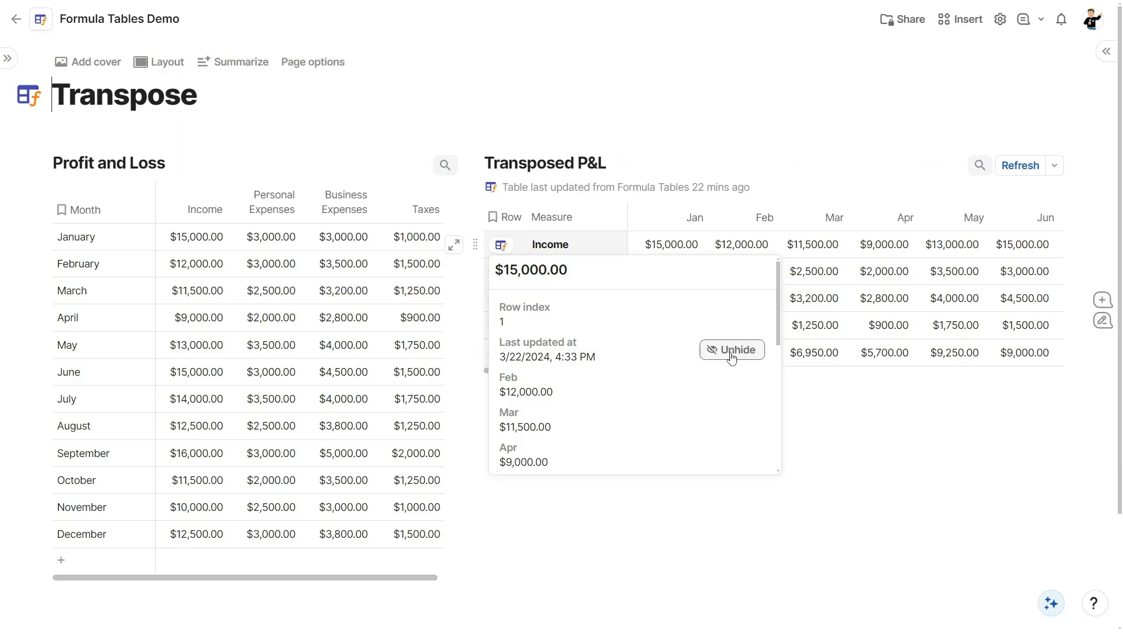
# - Unhide the Last updated at column in the Transposed P&L table
pyautogui.click(731, 351)
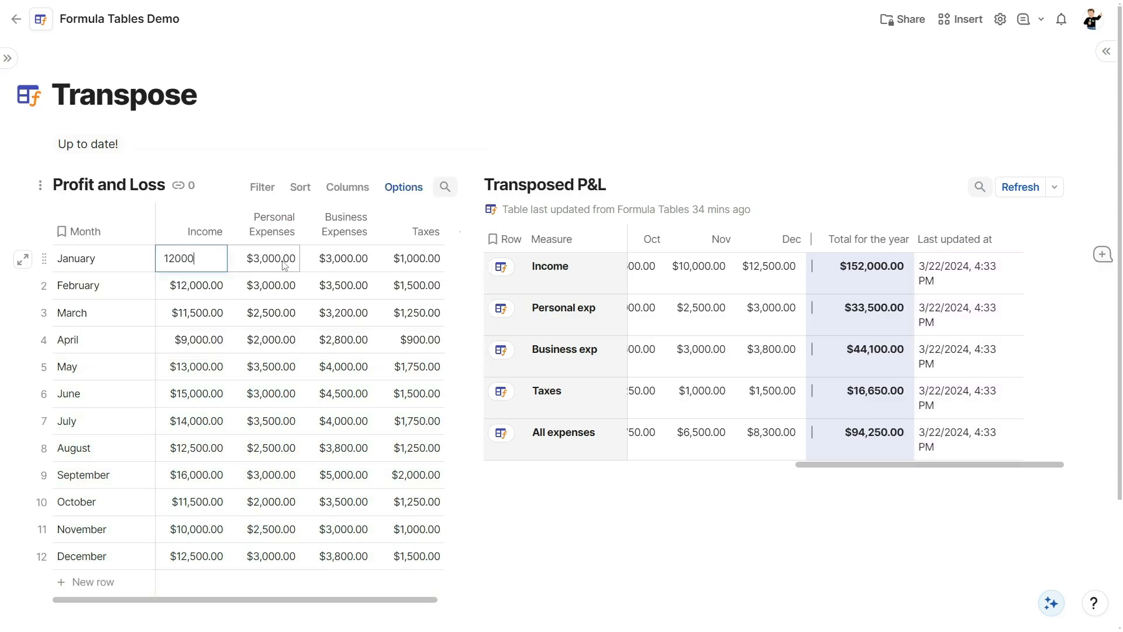
# - Set January's Income in the Profit and Loss table to 12000 and refresh the transposed report
pyautogui.press('Return')
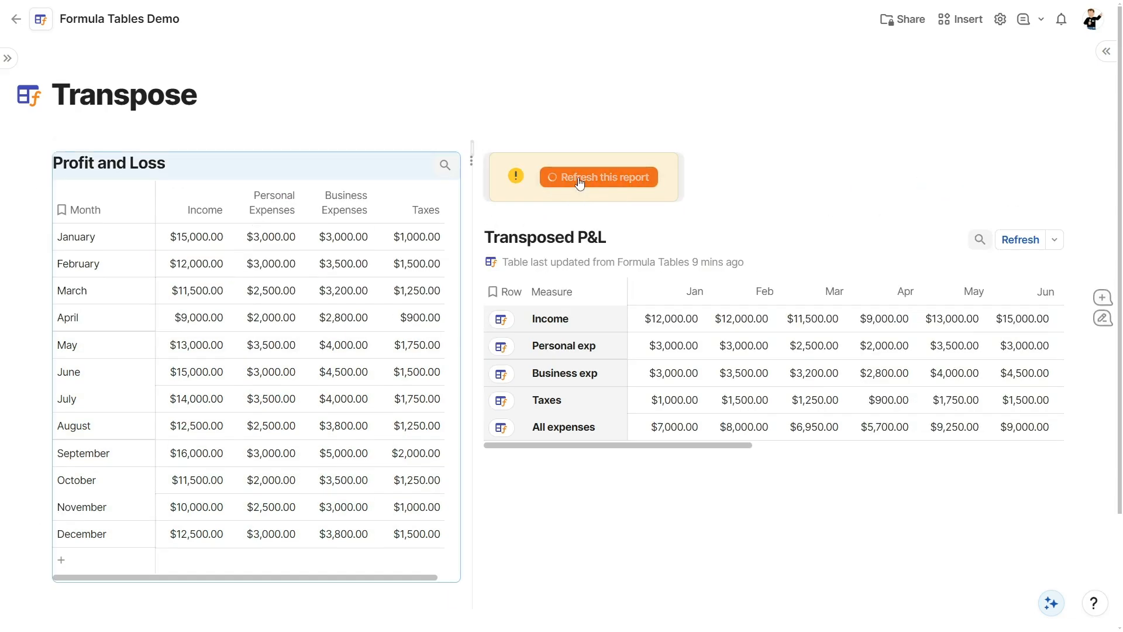
pyautogui.click(618, 184)
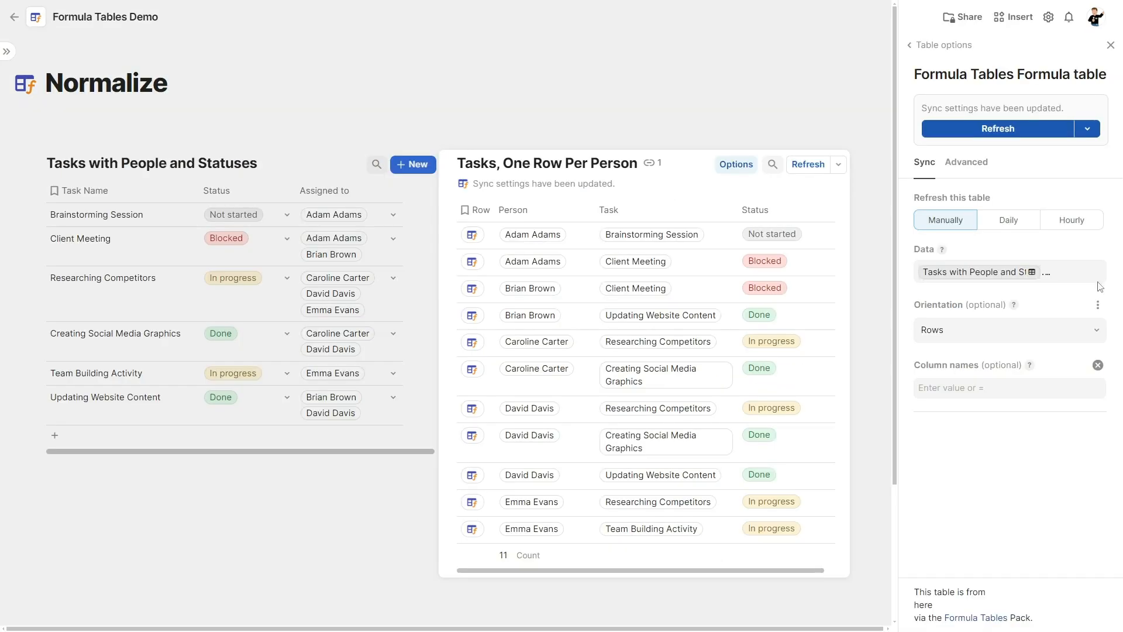
# - On the Normalize page, open the Tasks, One Row Per Person table's Data formula and examine its Now() value
pyautogui.click(1094, 290)
pyautogui.click(1090, 385)
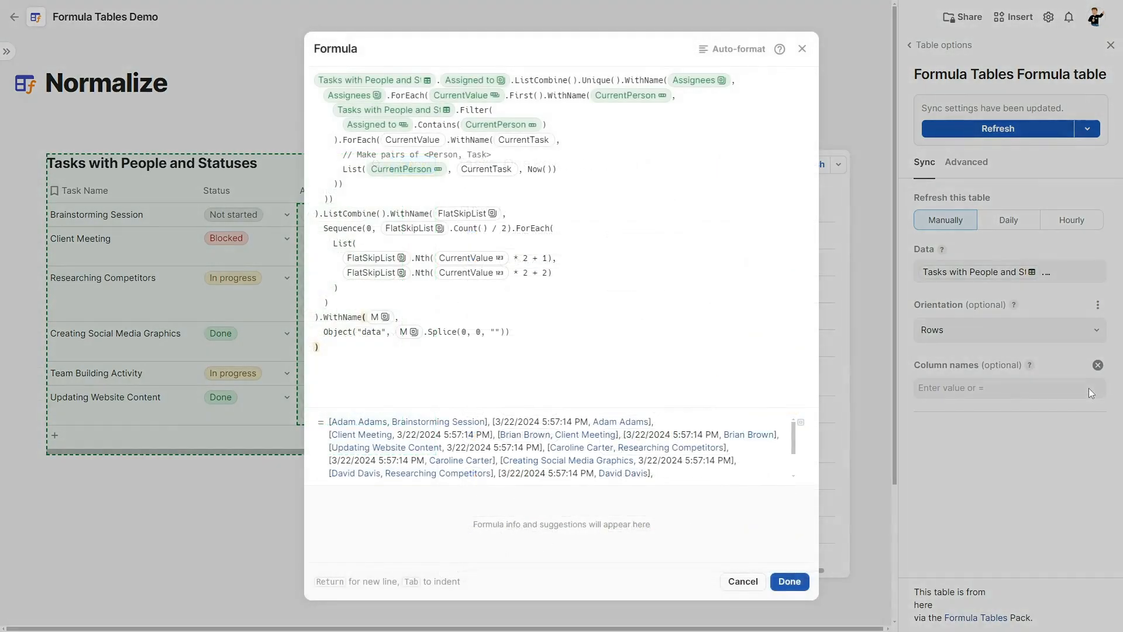
pyautogui.click(555, 170)
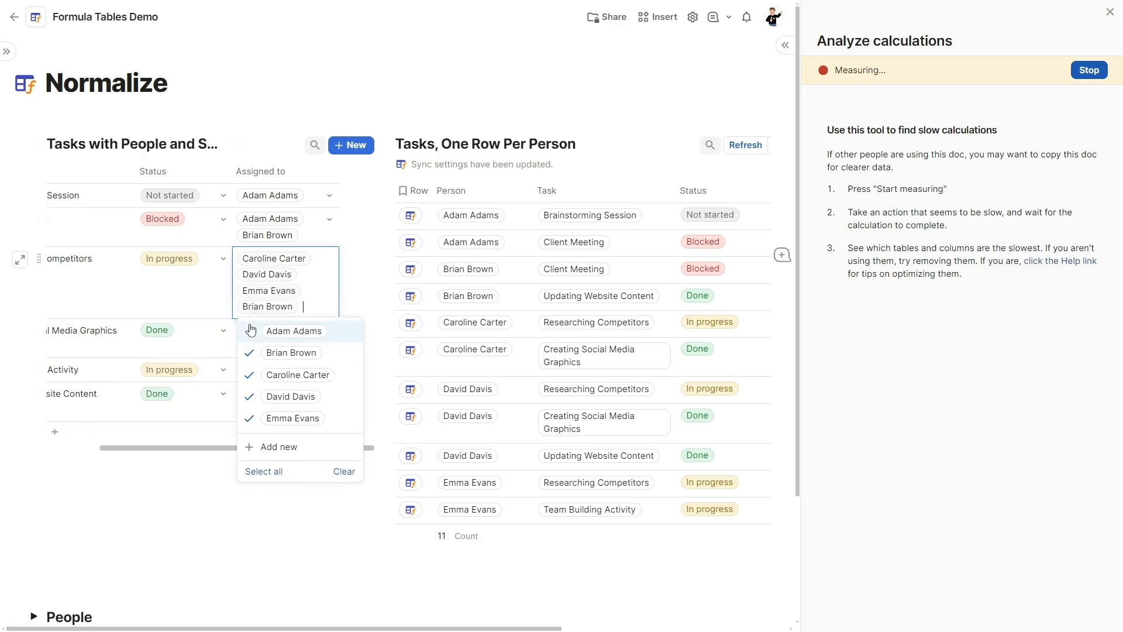
# - Assign the third and last listed people to the Client Meeting task while calculations are being measured
pyautogui.click(304, 240)
pyautogui.click(318, 239)
pyautogui.click(295, 303)
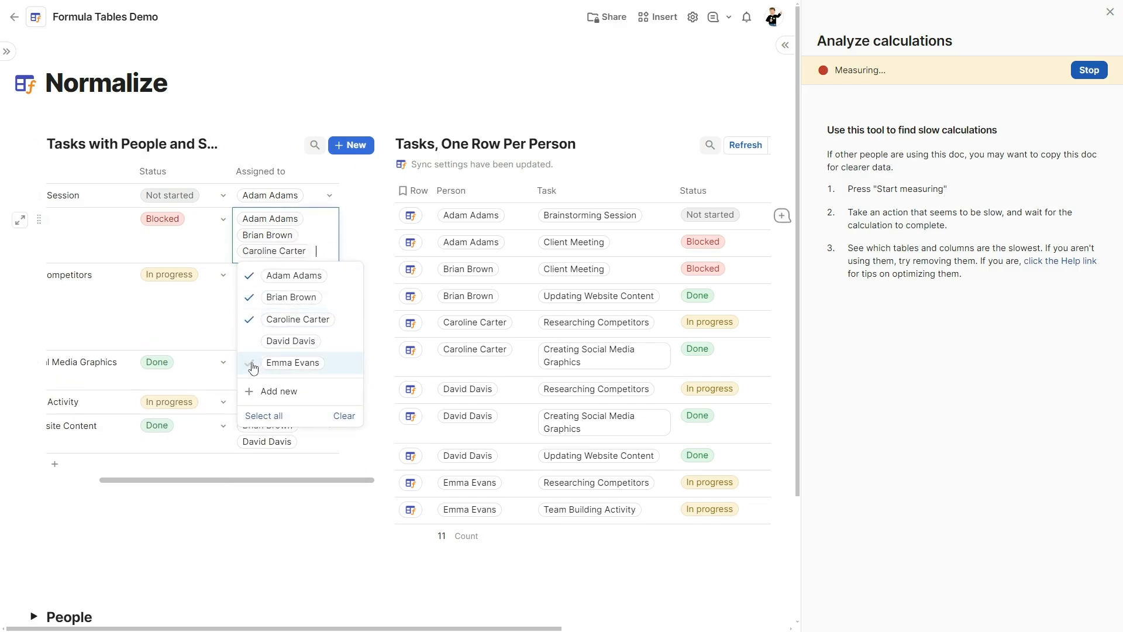
pyautogui.click(293, 362)
pyautogui.click(351, 237)
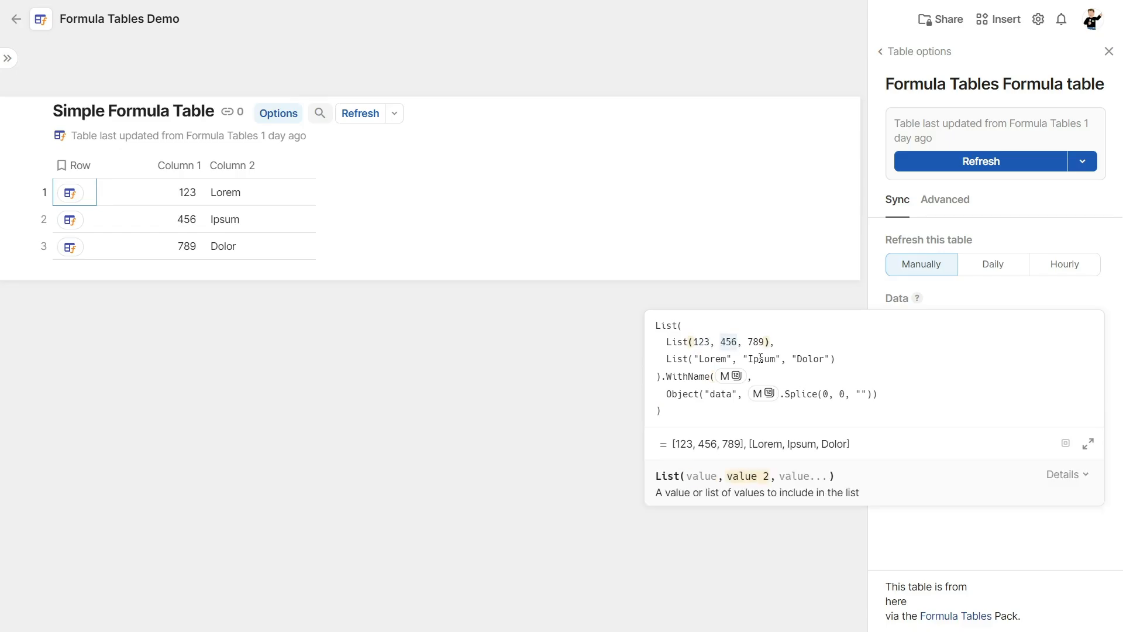
# - Examine the Simple Formula Table's Data formula built from a list of numbers and a list of words
pyautogui.click(882, 422)
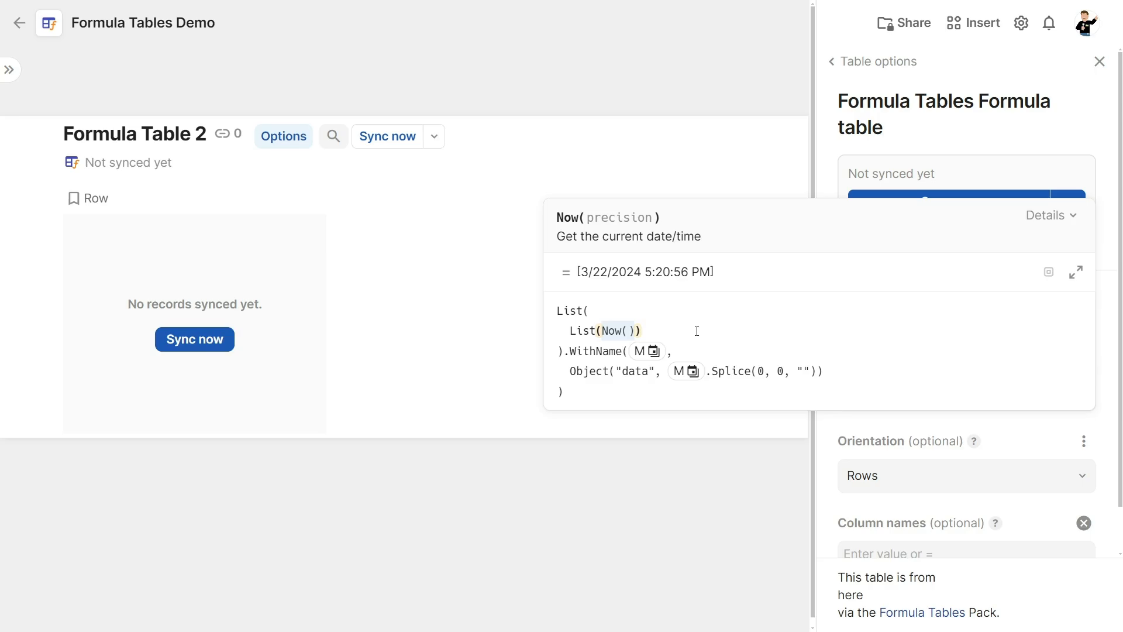
# - Apply the List(List(Now())) data formula to Formula Table 2, sync the table, and refresh it repeatedly
pyautogui.click(1001, 184)
pyautogui.click(968, 209)
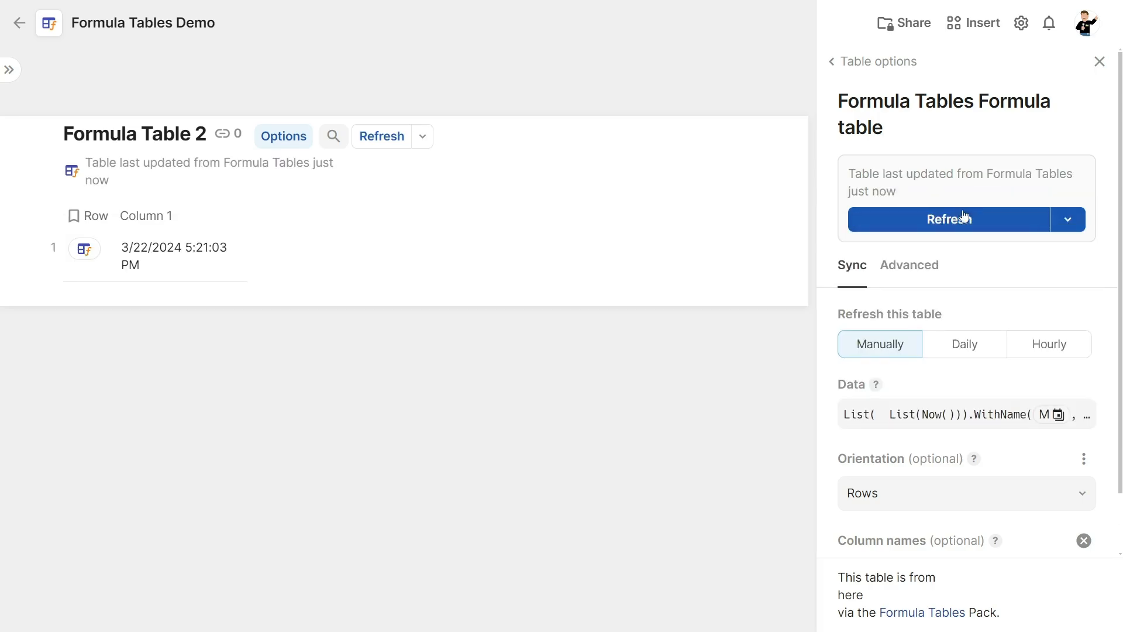
pyautogui.click(963, 216)
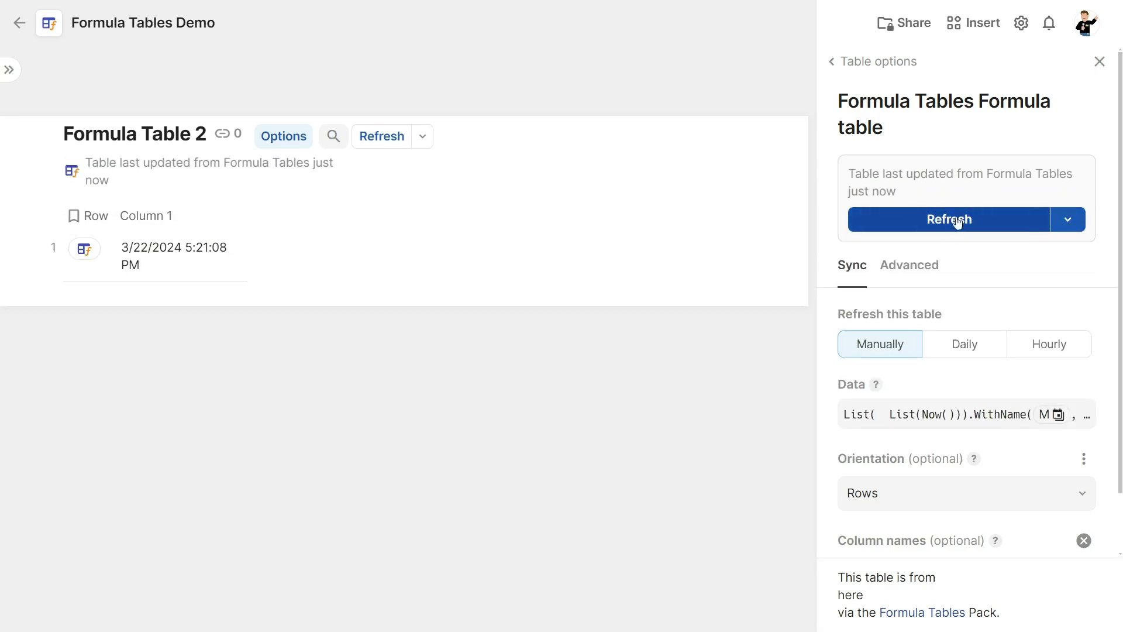
pyautogui.click(958, 220)
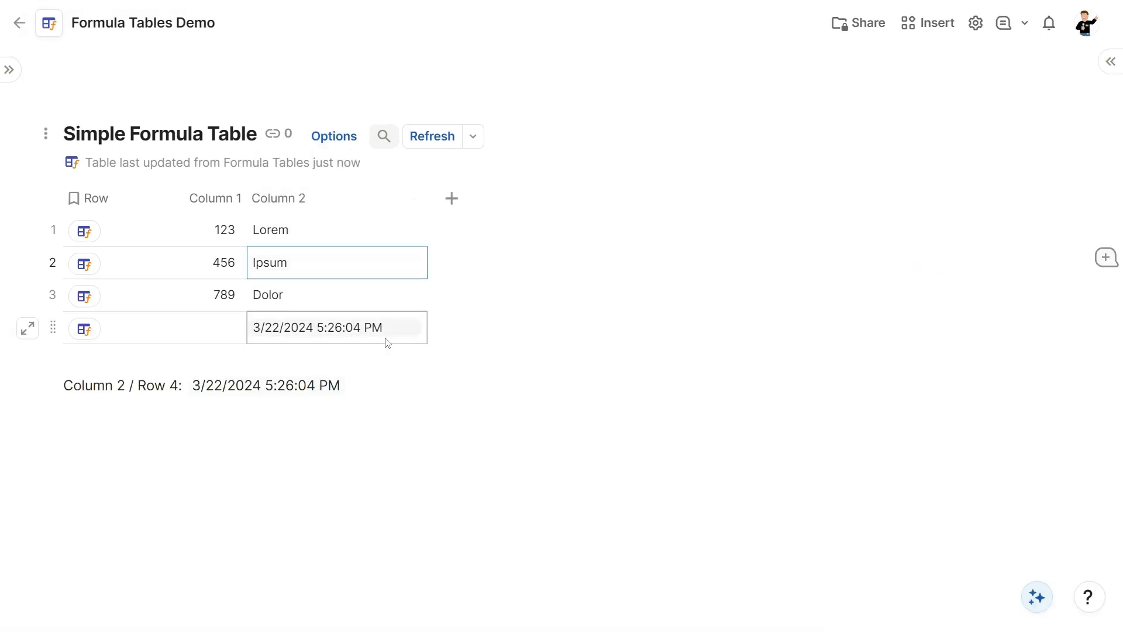
# - Open the options of the Column 2 / Row 4 value below the Simple Formula Table
pyautogui.rightClick(311, 385)
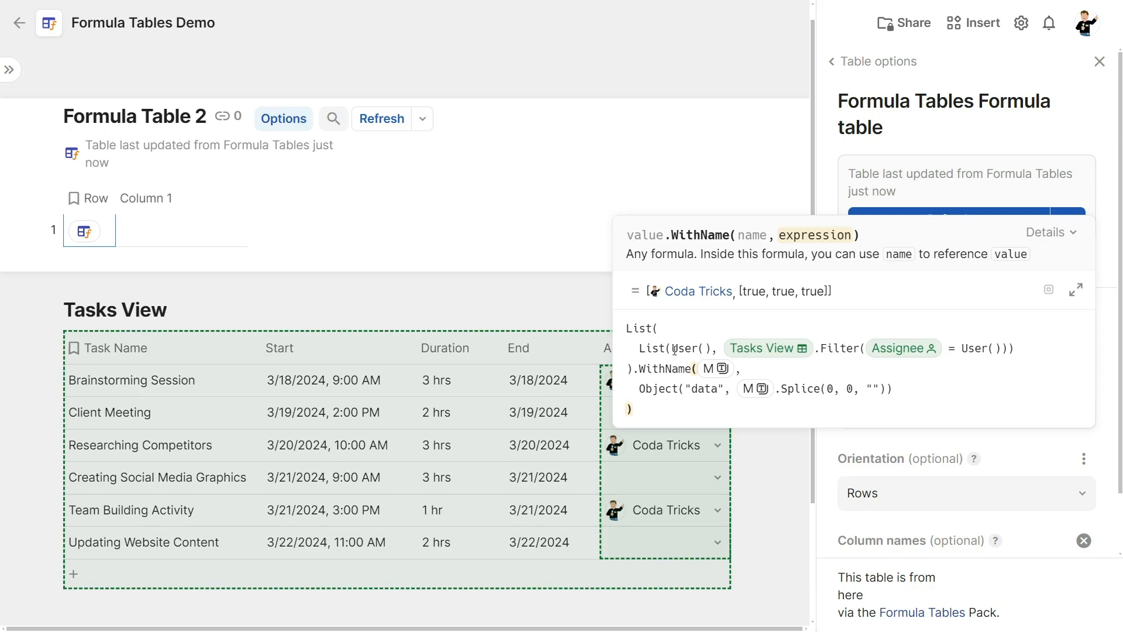
# - Refresh Formula Table 2 using User() and the Tasks View rows filtered by Assignee = User() as its data
pyautogui.click(706, 350)
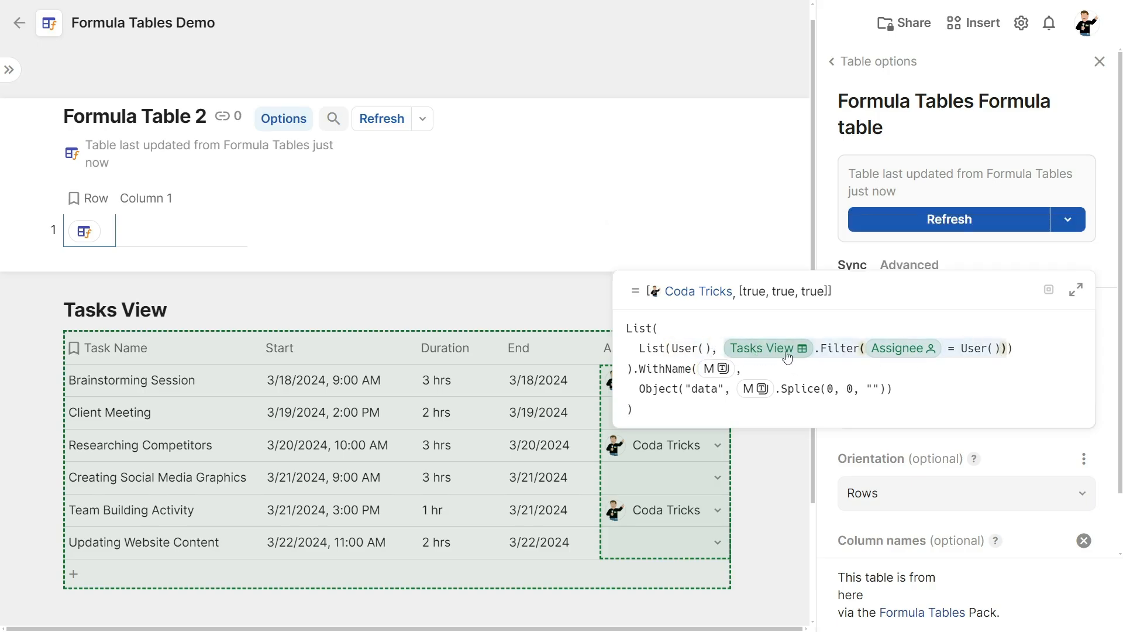
pyautogui.click(993, 222)
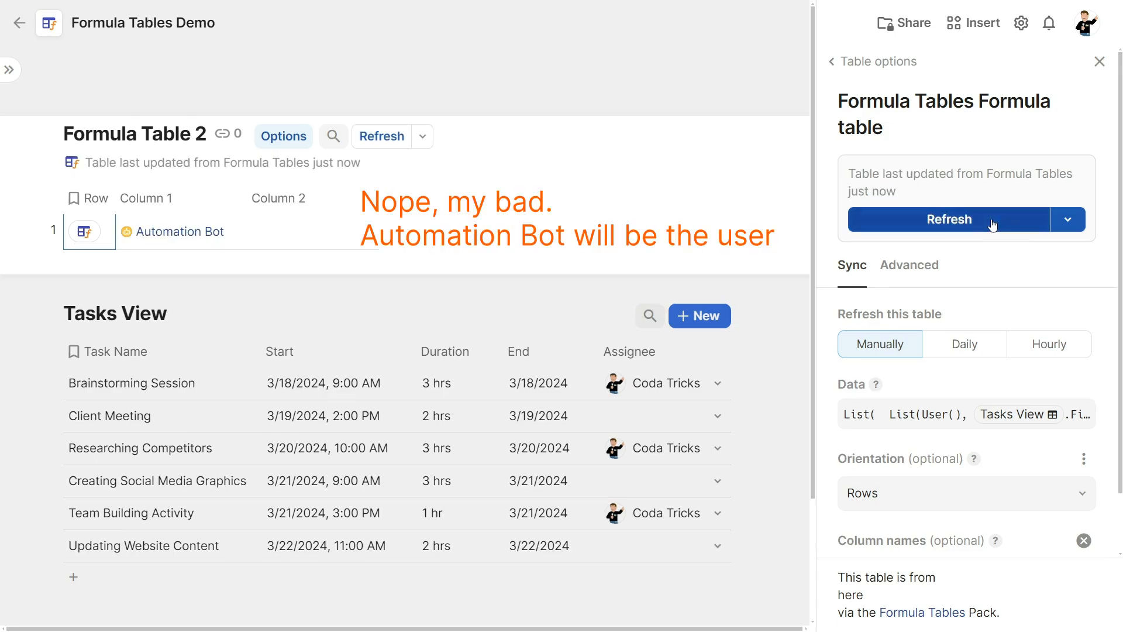